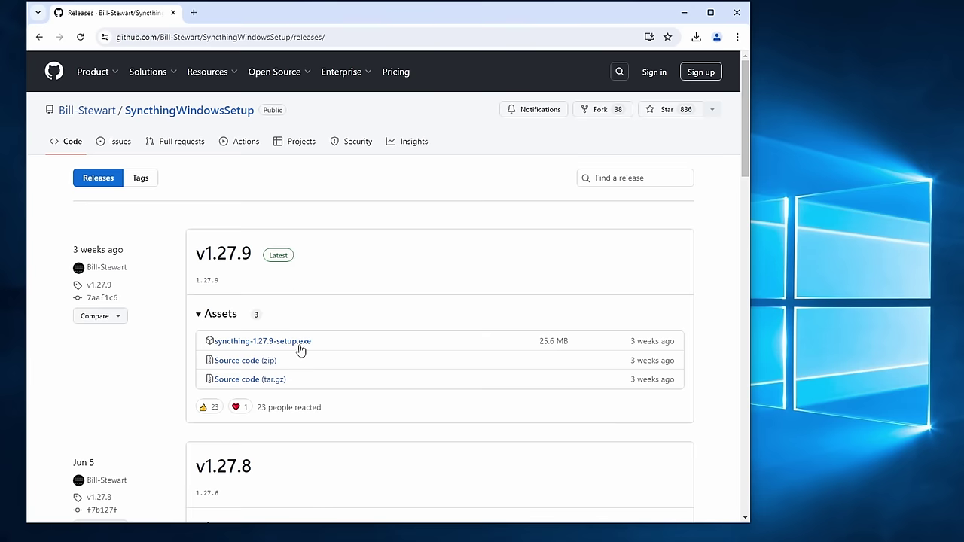
- Download syncthing-1.27.9-setup.exe, launch it, and choose to install for the current user only
{"action": "left_click", "coordinate": [299, 343]}
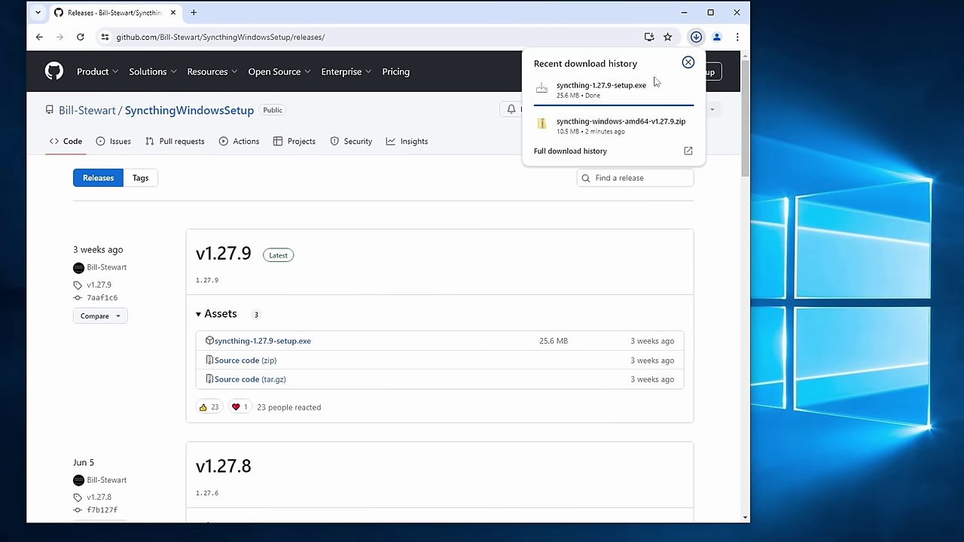
{"action": "left_click", "coordinate": [626, 96]}
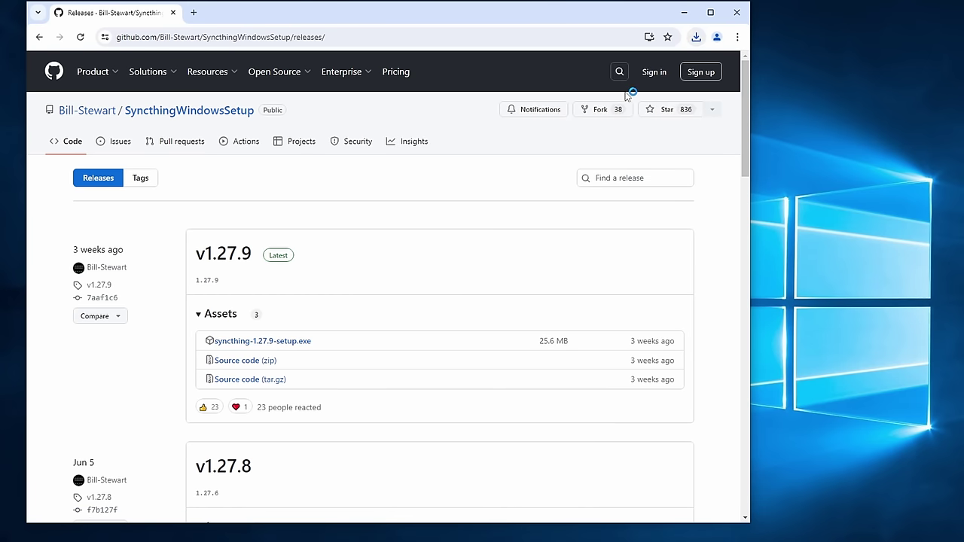
{"action": "left_click", "coordinate": [499, 259]}
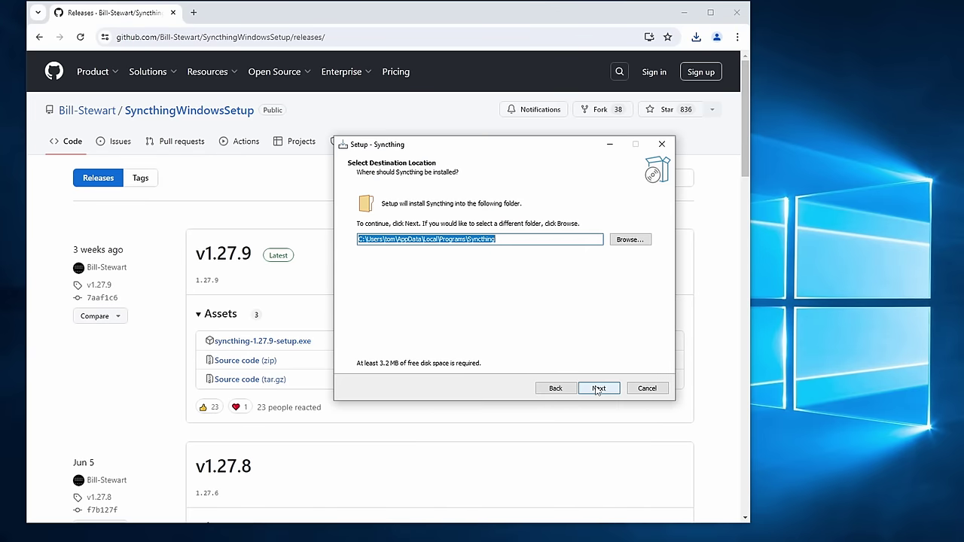
- Install with default folder, start menu, config and logon autostart, allowing the Windows Firewall rule
{"action": "left_click", "coordinate": [598, 388]}
{"action": "left_click", "coordinate": [597, 389]}
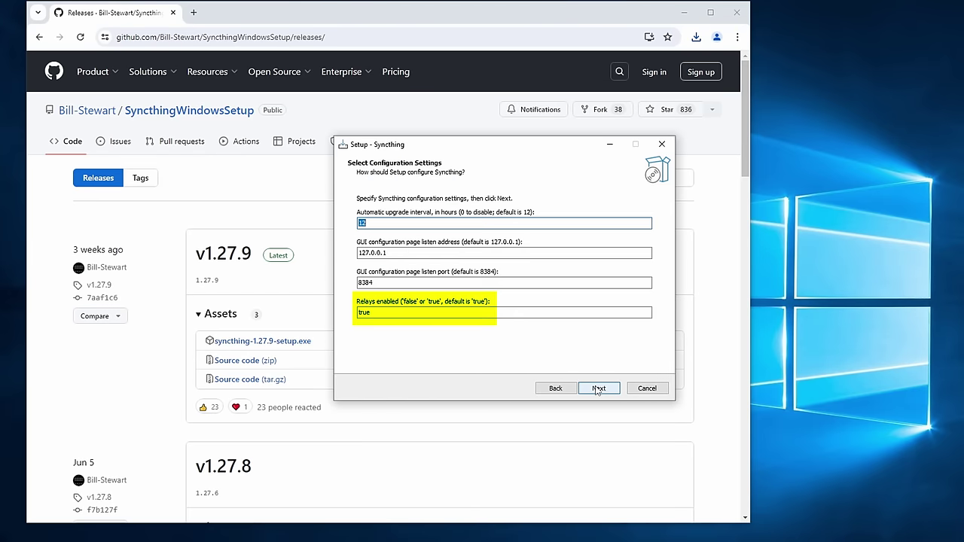
{"action": "left_click", "coordinate": [597, 389]}
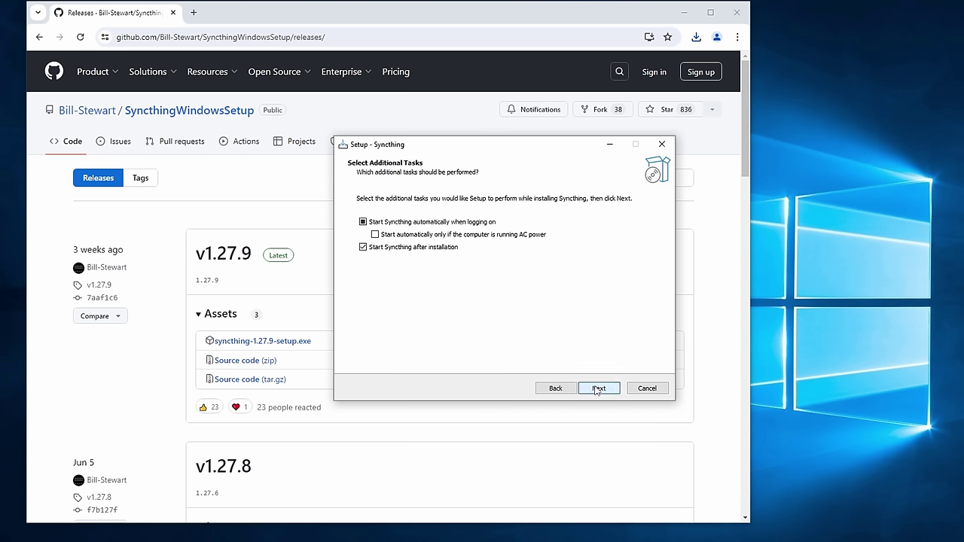
{"action": "left_click", "coordinate": [597, 389]}
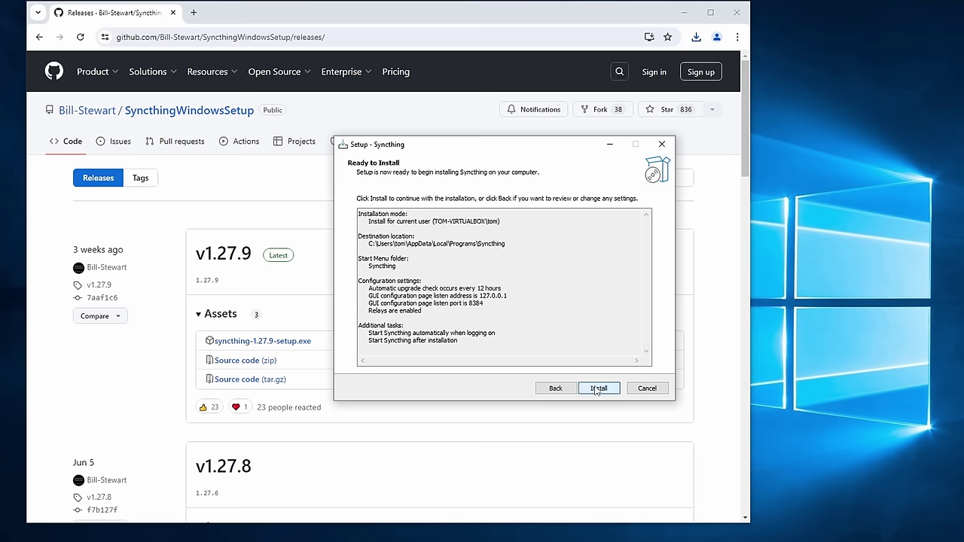
{"action": "left_click", "coordinate": [595, 389]}
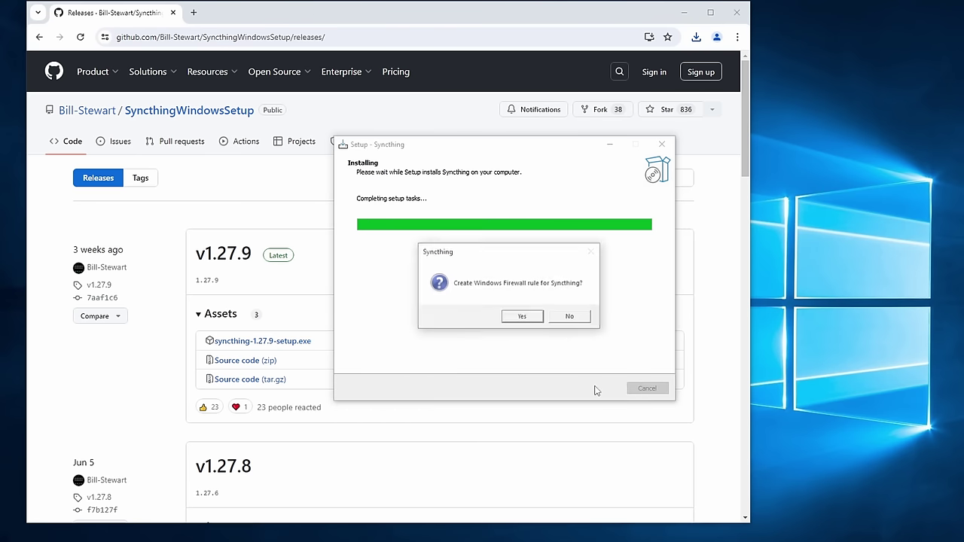
{"action": "left_click", "coordinate": [523, 317]}
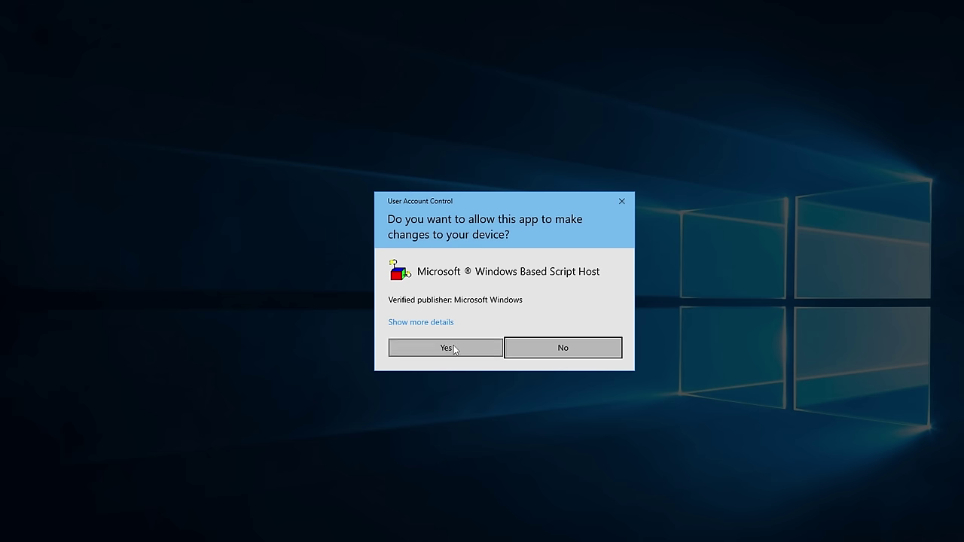
{"action": "left_click", "coordinate": [454, 347]}
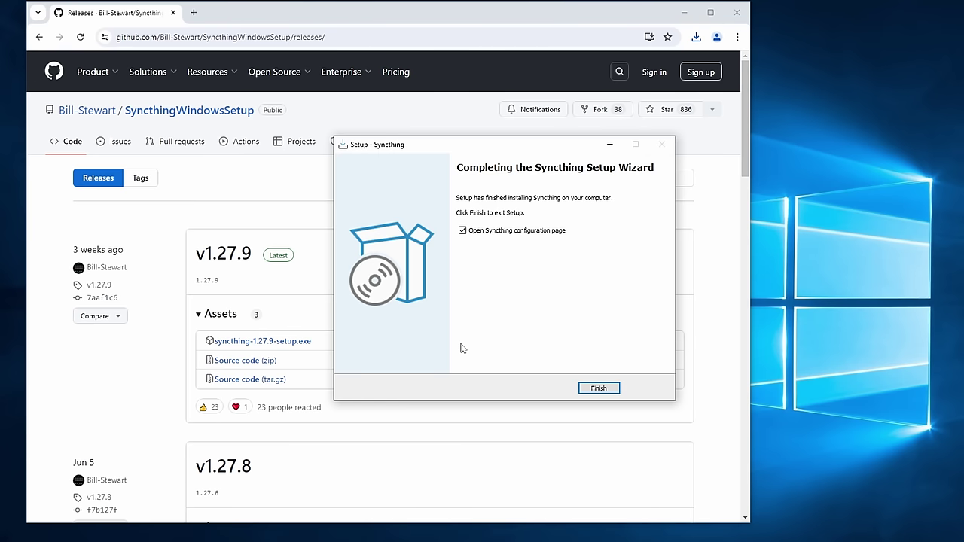
- Finish setup, bypass the certificate warning for 127.0.0.1:8384, and allow anonymous usage reporting
{"action": "left_click", "coordinate": [599, 389]}
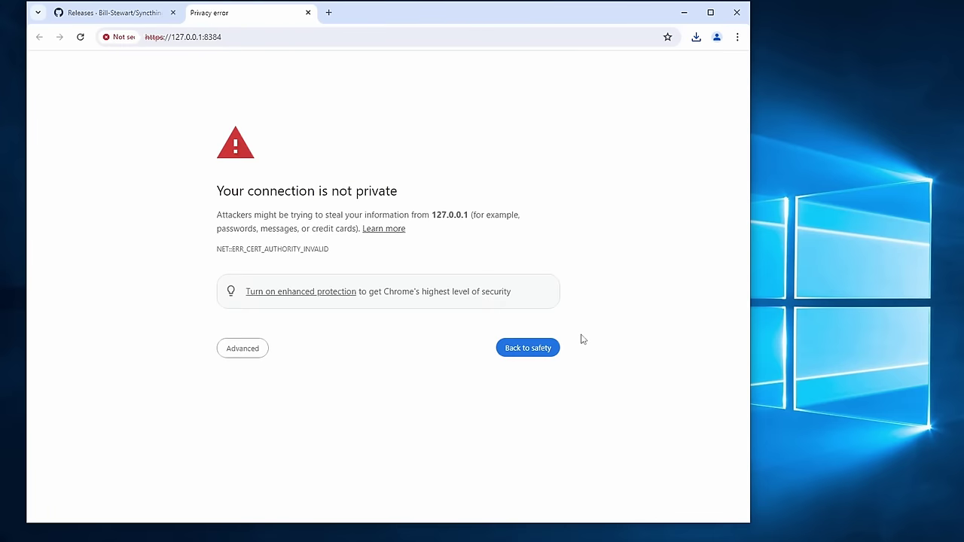
{"action": "left_click", "coordinate": [239, 352]}
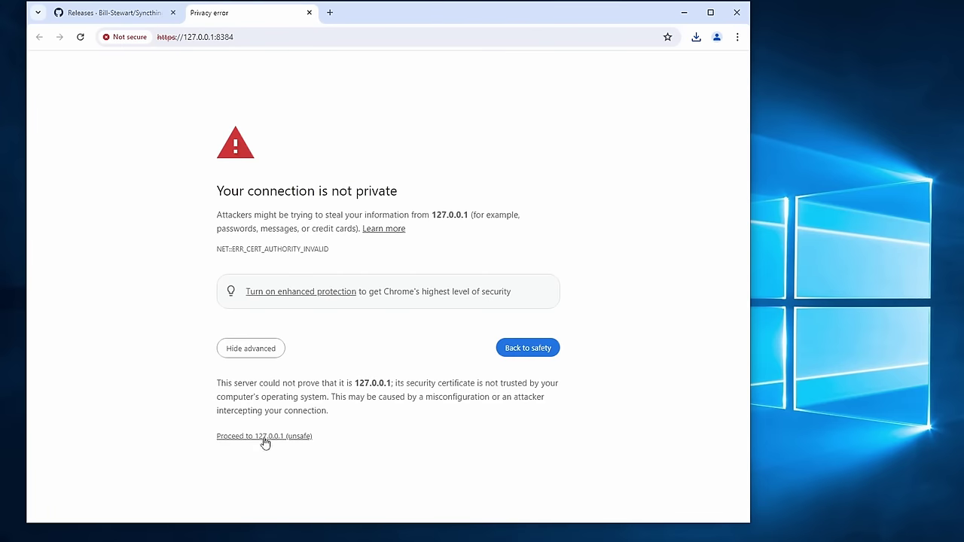
{"action": "left_click", "coordinate": [265, 436]}
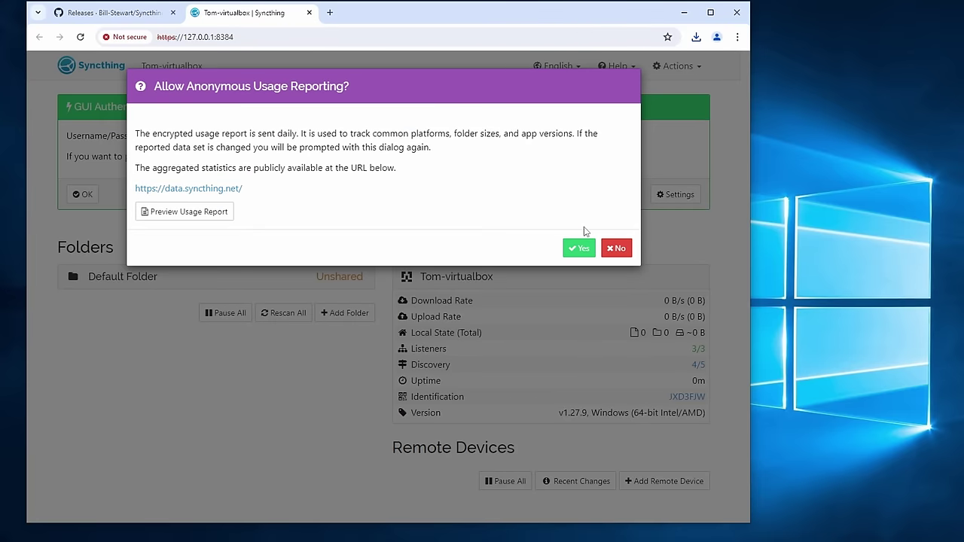
{"action": "left_click", "coordinate": [579, 249]}
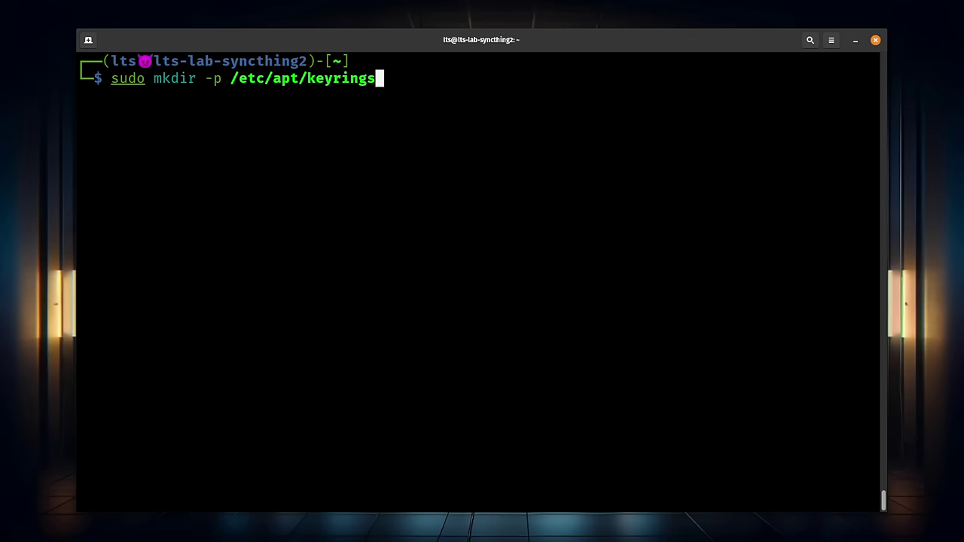
- Create /etc/apt/keyrings, fetch the Syncthing release signing key, and add the stable apt repository
{"action": "key", "text": "Return"}
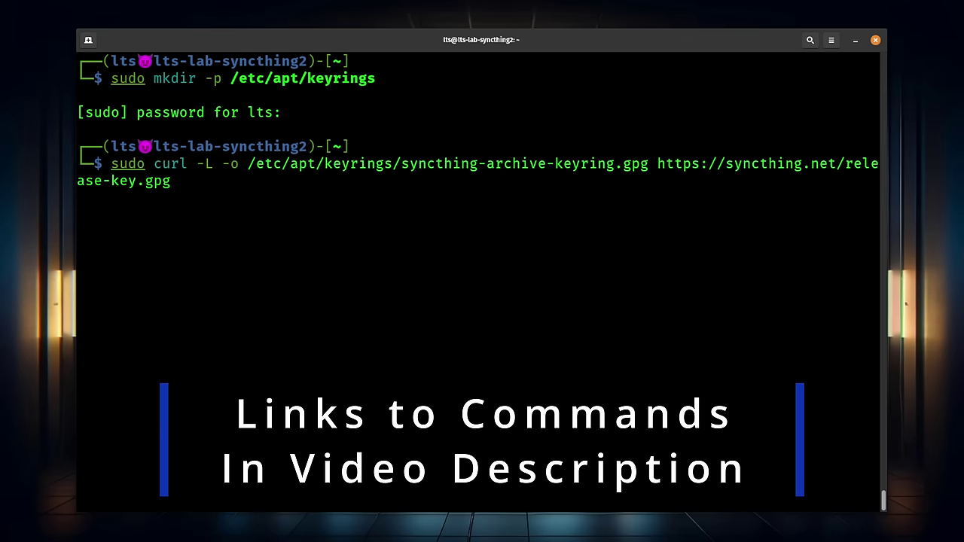
{"action": "key", "text": "Left"}
{"action": "key", "text": "Left"}
{"action": "key", "text": "Left"}
{"action": "key", "text": "Left"}
{"action": "key", "text": "Left"}
{"action": "key", "text": "Left"}
{"action": "key", "text": "Left"}
{"action": "key", "text": "Left"}
{"action": "key", "text": "Left"}
{"action": "key", "text": "Left"}
{"action": "key", "text": "Left"}
{"action": "key", "text": "Left"}
{"action": "key", "text": "Left"}
{"action": "key", "text": "Left"}
{"action": "key", "text": "Left"}
{"action": "key", "text": "Left"}
{"action": "key", "text": "Left"}
{"action": "key", "text": "Left"}
{"action": "key", "text": "Left"}
{"action": "key", "text": "Left"}
{"action": "key", "text": "Right"}
{"action": "key", "text": "Right"}
{"action": "key", "text": "Right"}
{"action": "key", "text": "Right"}
{"action": "key", "text": "Right"}
{"action": "key", "text": "Right"}
{"action": "key", "text": "Right"}
{"action": "key", "text": "Right"}
{"action": "key", "text": "Right"}
{"action": "key", "text": "Right"}
{"action": "key", "text": "Right"}
{"action": "key", "text": "Right"}
{"action": "key", "text": "Right"}
{"action": "key", "text": "Right"}
{"action": "key", "text": "Right"}
{"action": "key", "text": "Right"}
{"action": "key", "text": "Right"}
{"action": "key", "text": "Right"}
{"action": "key", "text": "Right"}
{"action": "key", "text": "Right"}
{"action": "key", "text": "Return"}
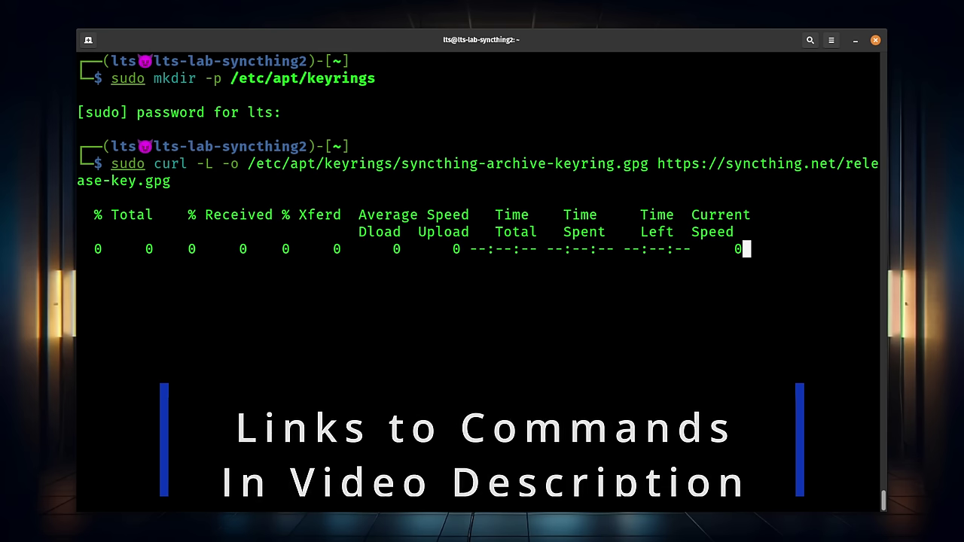
{"action": "type", "text": "echo \"deb [signed-by=/etc/apt/keyrings/syncthing-archive-keyring.gpg] https://apt.syncthing.net/ syncthing stable\" | sudo tee /etc/apt/sources.list.d/syncthing.list"}
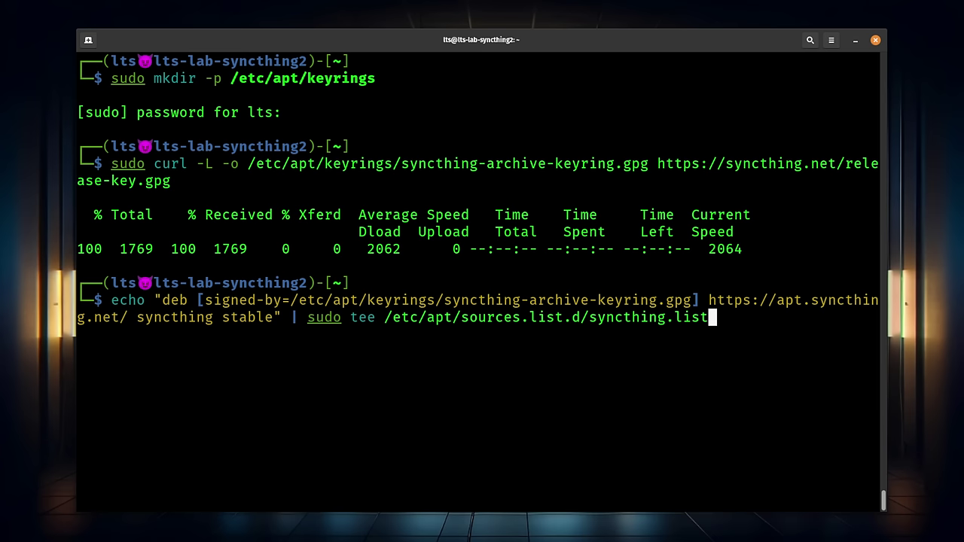
{"action": "key", "text": "Return"}
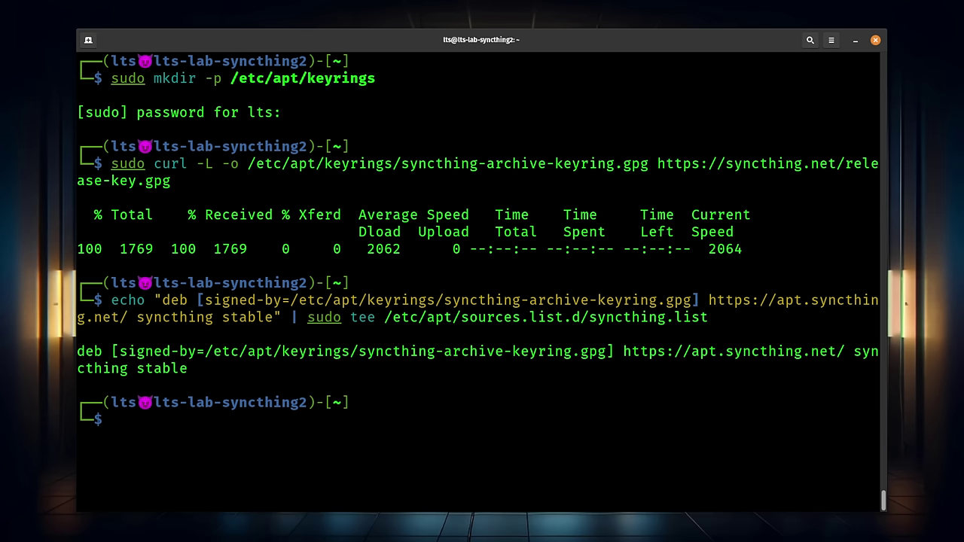
- Refresh apt package lists and install the syncthing package
{"action": "key", "text": "ctrl+l"}
{"action": "type", "text": "sudo apt-get update"}
{"action": "key", "text": "Return"}
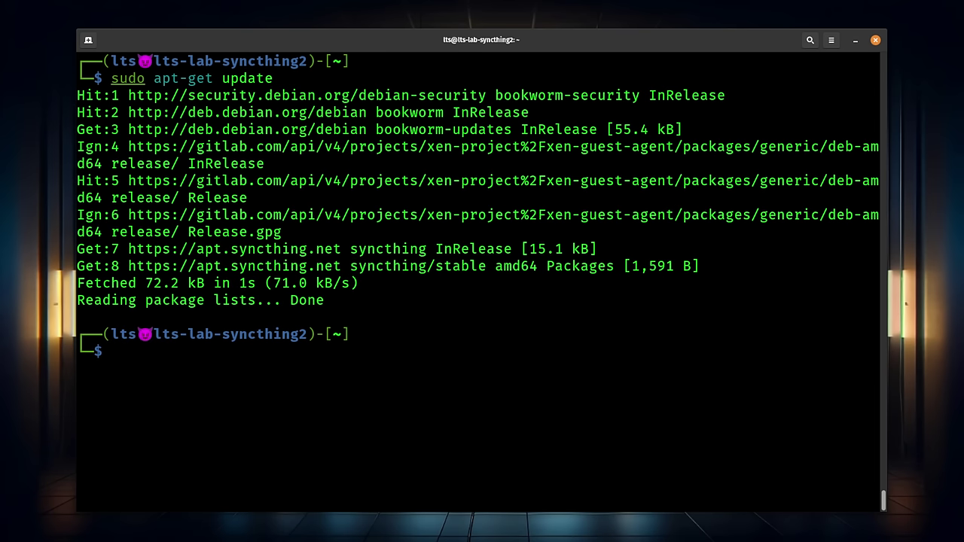
{"action": "key", "text": "ctrl+l"}
{"action": "type", "text": "sudo apt-get install syncthing"}
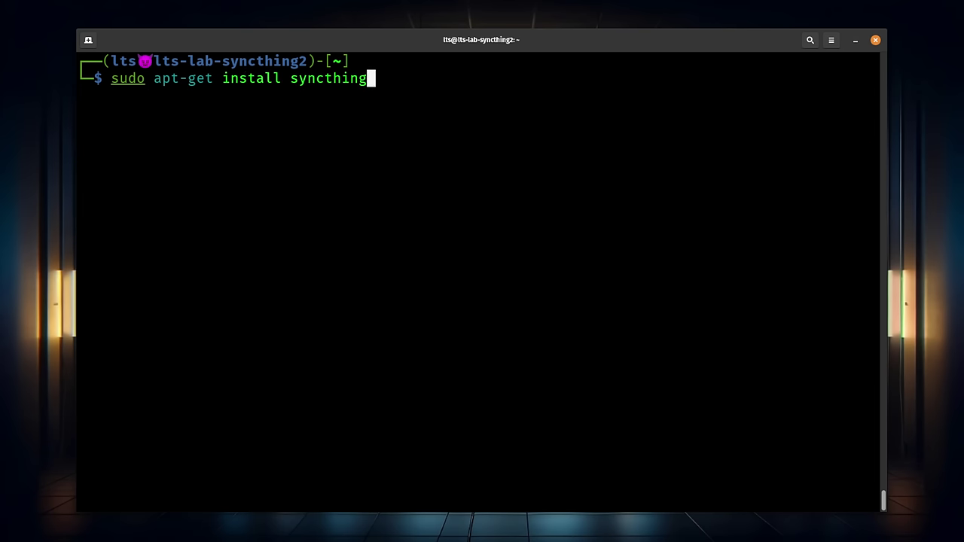
{"action": "key", "text": "Return"}
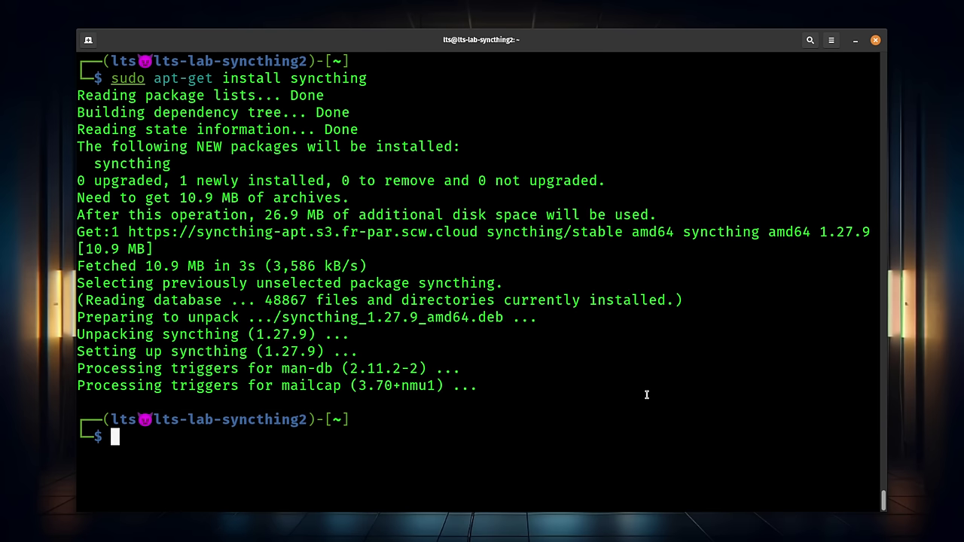
- Enable and start the per-user Syncthing systemd service with systemctl enable --now
{"action": "key", "text": "ctrl+l"}
{"action": "key", "text": "ctrl+shift+v"}
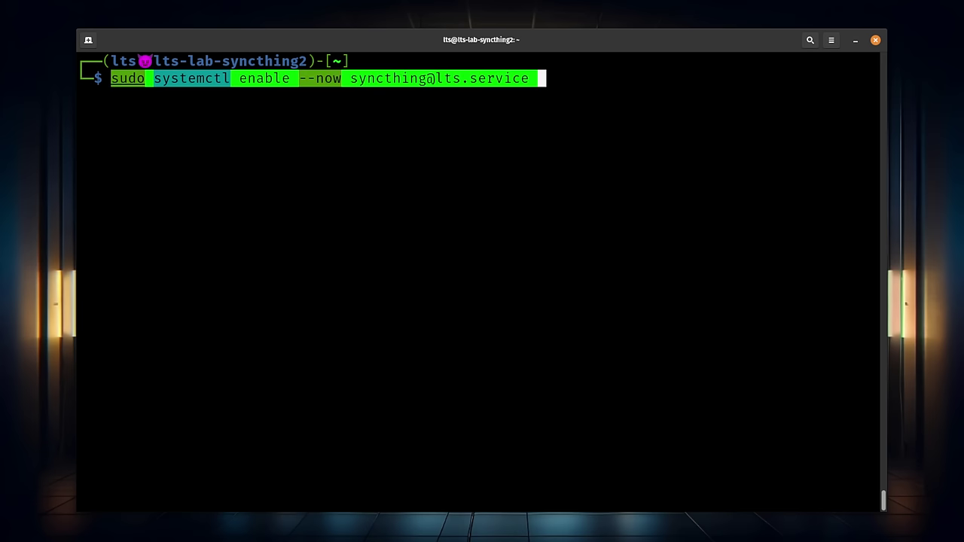
{"action": "key", "text": "ctrl+Left"}
{"action": "key", "text": "ctrl+Left"}
{"action": "key", "text": "ctrl+Left"}
{"action": "key", "text": "ctrl+Left"}
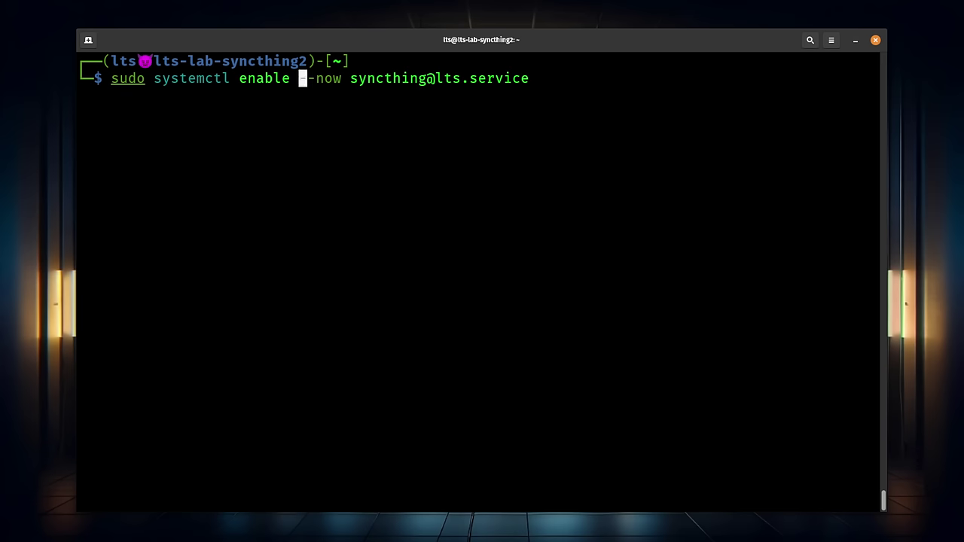
{"action": "key", "text": "ctrl+Right"}
{"action": "key", "text": "ctrl+Right"}
{"action": "key", "text": "End"}
{"action": "key", "text": "Left"}
{"action": "key", "text": "Left"}
{"action": "key", "text": "Left"}
{"action": "key", "text": "Left"}
{"action": "key", "text": "Left"}
{"action": "key", "text": "Left"}
{"action": "key", "text": "Left"}
{"action": "key", "text": "Left"}
{"action": "key", "text": "Left"}
{"action": "key", "text": "Left"}
{"action": "key", "text": "Left"}
{"action": "key", "text": "End"}
{"action": "key", "text": "Return"}
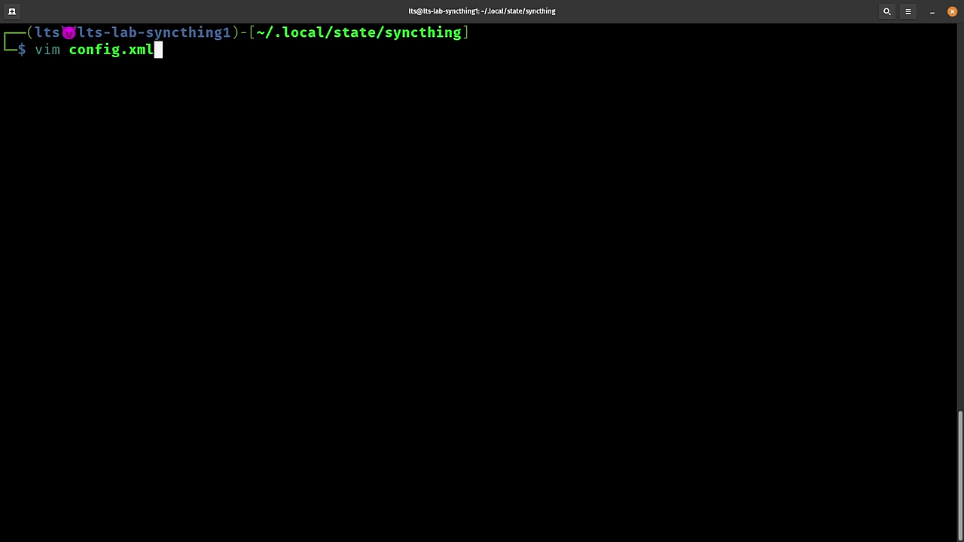
{"action": "key", "text": "Return"}
{"action": "type", "text": "/0.0.0.0:8384"}
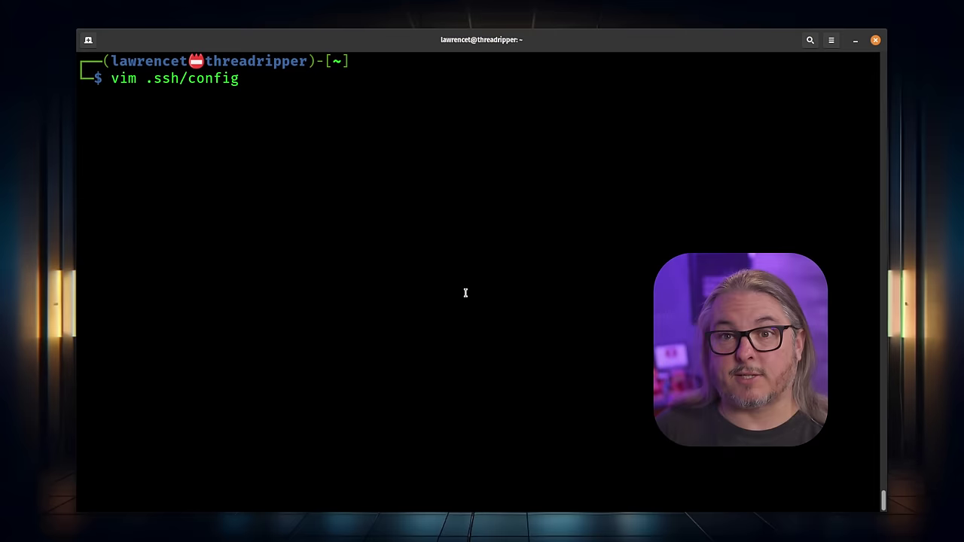
- Open ~/.ssh/config in vim and go to the LTS-Lab-Sycnthing2 host entry
{"action": "key", "text": "Left"}
{"action": "key", "text": "Left"}
{"action": "key", "text": "Left"}
{"action": "key", "text": "Left"}
{"action": "key", "text": "Left"}
{"action": "key", "text": "Left"}
{"action": "key", "text": "Left"}
{"action": "key", "text": "Left"}
{"action": "key", "text": "Left"}
{"action": "key", "text": "Left"}
{"action": "key", "text": "Left"}
{"action": "key", "text": "Left"}
{"action": "key", "text": "Left"}
{"action": "key", "text": "Left"}
{"action": "key", "text": "Left"}
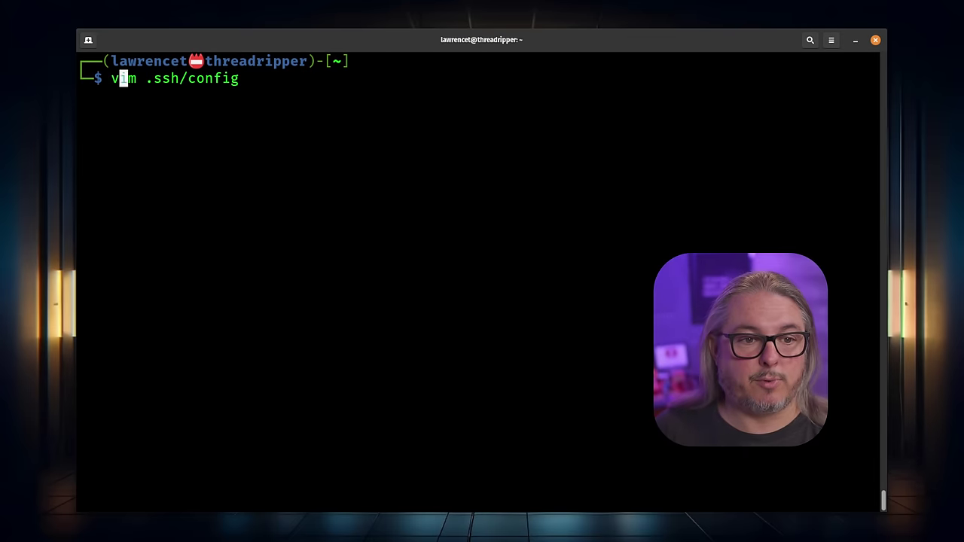
{"action": "key", "text": "End"}
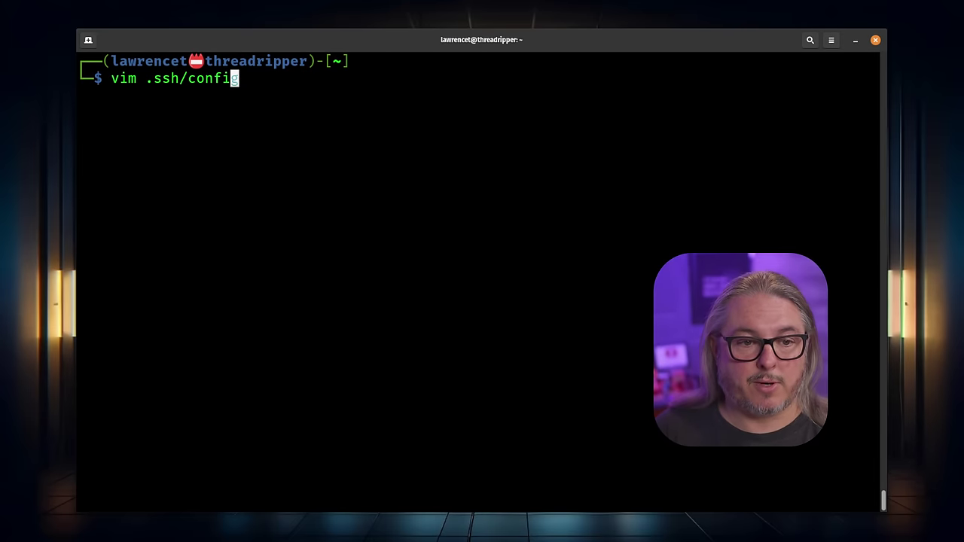
{"action": "key", "text": "Left"}
{"action": "key", "text": "Left"}
{"action": "key", "text": "Left"}
{"action": "key", "text": "Left"}
{"action": "key", "text": "Left"}
{"action": "key", "text": "Left"}
{"action": "key", "text": "Left"}
{"action": "key", "text": "Left"}
{"action": "key", "text": "Left"}
{"action": "key", "text": "Left"}
{"action": "key", "text": "Left"}
{"action": "key", "text": "End"}
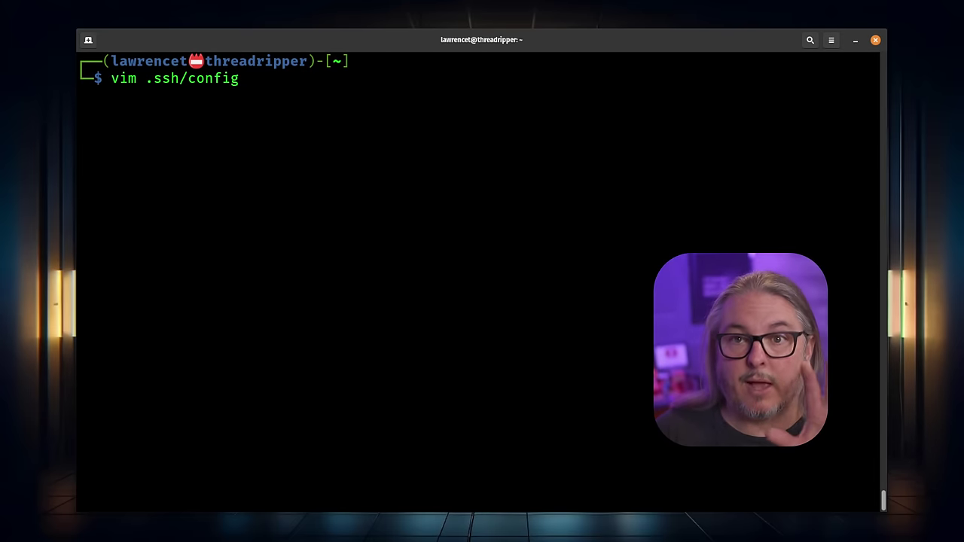
{"action": "key", "text": "Return"}
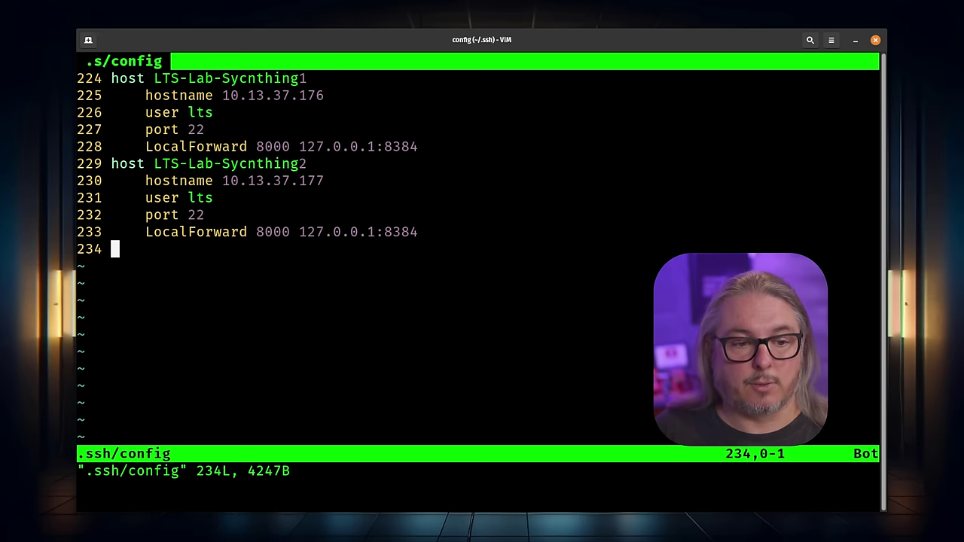
{"action": "key", "text": "Up"}
{"action": "key", "text": "Up"}
{"action": "key", "text": "Up"}
{"action": "key", "text": "Up"}
{"action": "key", "text": "Up"}
{"action": "key", "text": "Right"}
{"action": "key", "text": "Right"}
{"action": "key", "text": "Right"}
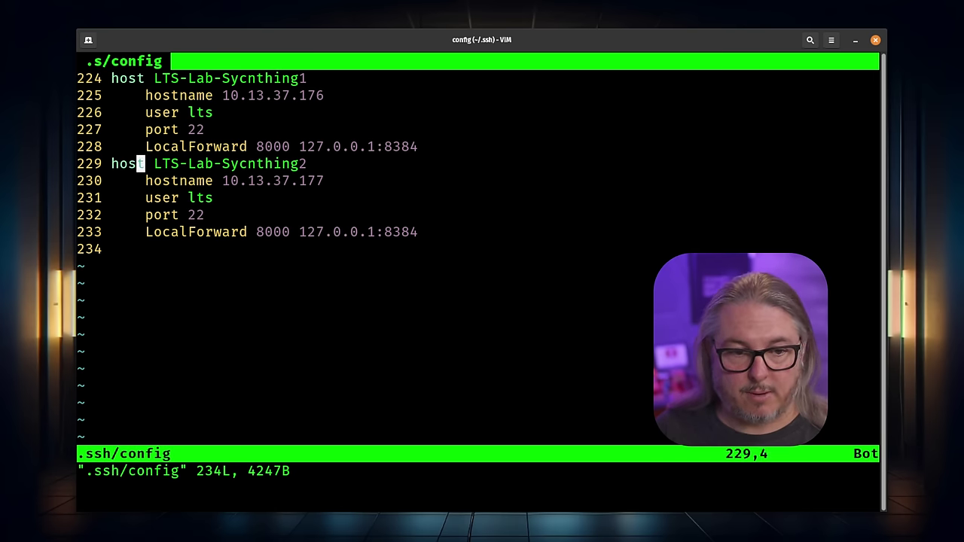
{"action": "key", "text": "Right"}
{"action": "key", "text": "Right"}
{"action": "key", "text": "Right"}
{"action": "key", "text": "Right"}
{"action": "key", "text": "Right"}
{"action": "key", "text": "Right"}
- Review the host's IP and LocalForward line mapping local port 8000 to 127.0.0.1:8384
{"action": "key", "text": "Right"}
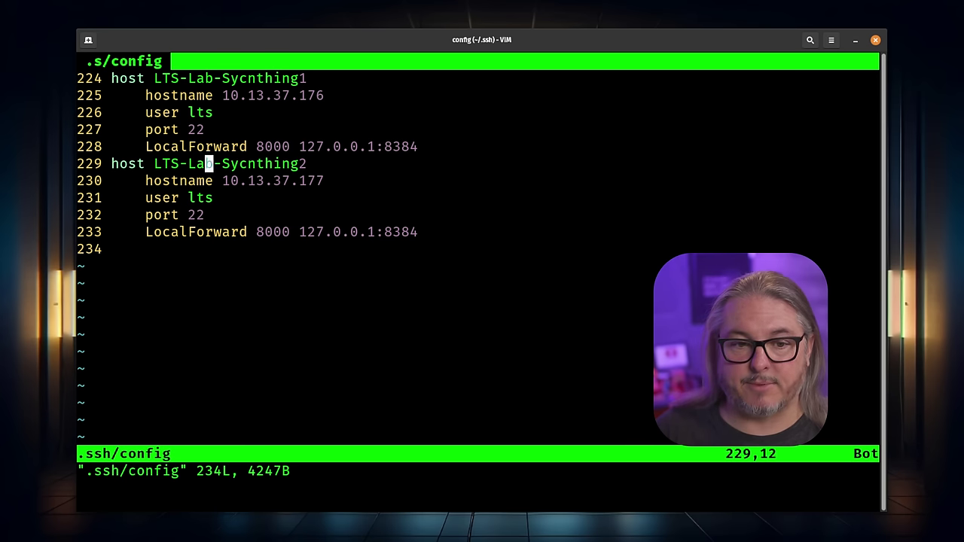
{"action": "key", "text": "Right"}
{"action": "key", "text": "Right"}
{"action": "key", "text": "Right"}
{"action": "key", "text": "Right"}
{"action": "key", "text": "Right"}
{"action": "key", "text": "Right"}
{"action": "key", "text": "Right"}
{"action": "key", "text": "Right"}
{"action": "key", "text": "Up"}
{"action": "key", "text": "Up"}
{"action": "key", "text": "Up"}
{"action": "key", "text": "Down"}
{"action": "key", "text": "Down"}
{"action": "key", "text": "Down"}
{"action": "key", "text": "Down"}
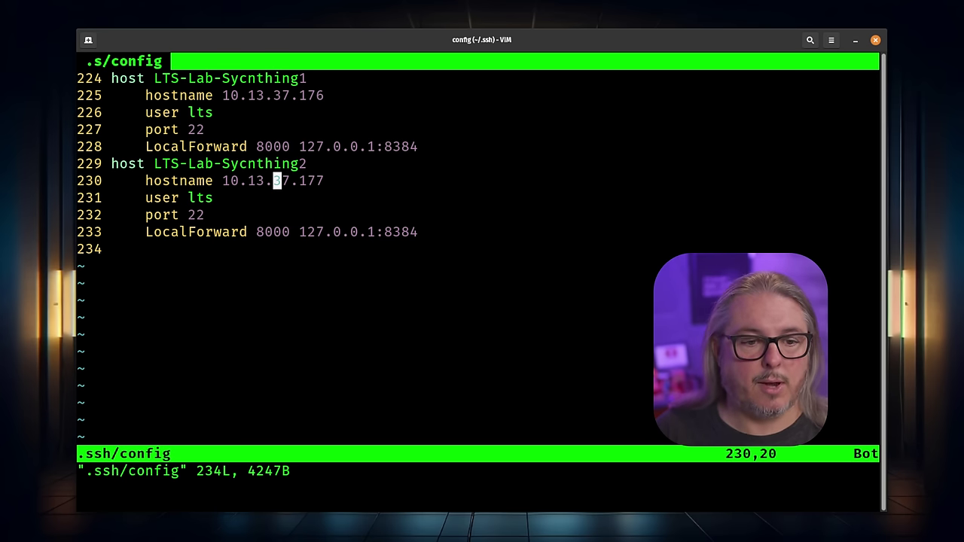
{"action": "key", "text": "Left"}
{"action": "key", "text": "Left"}
{"action": "key", "text": "Left"}
{"action": "key", "text": "Left"}
{"action": "key", "text": "Left"}
{"action": "key", "text": "Left"}
{"action": "key", "text": "Left"}
{"action": "key", "text": "Right"}
{"action": "key", "text": "Down"}
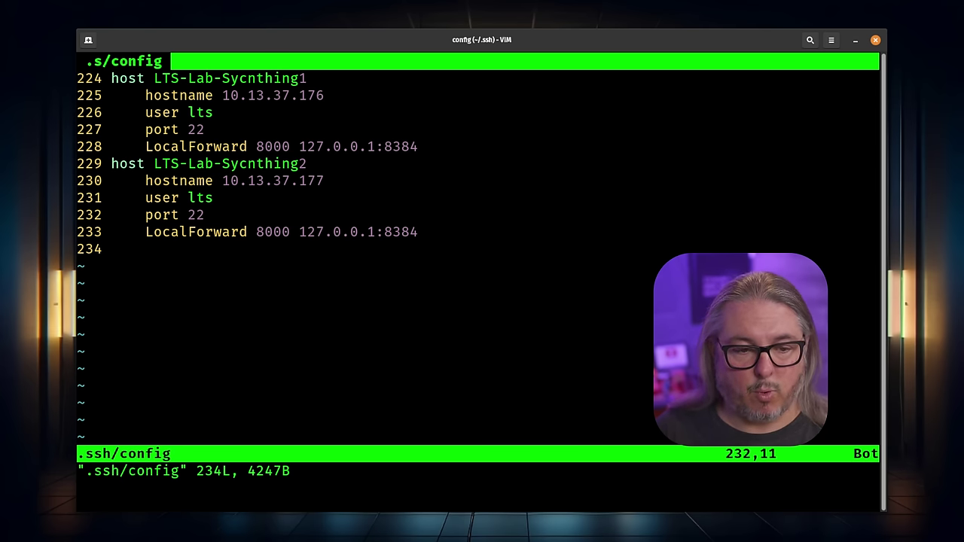
{"action": "key", "text": "Right"}
{"action": "key", "text": "Right"}
{"action": "key", "text": "Right"}
{"action": "key", "text": "Right"}
{"action": "key", "text": "Right"}
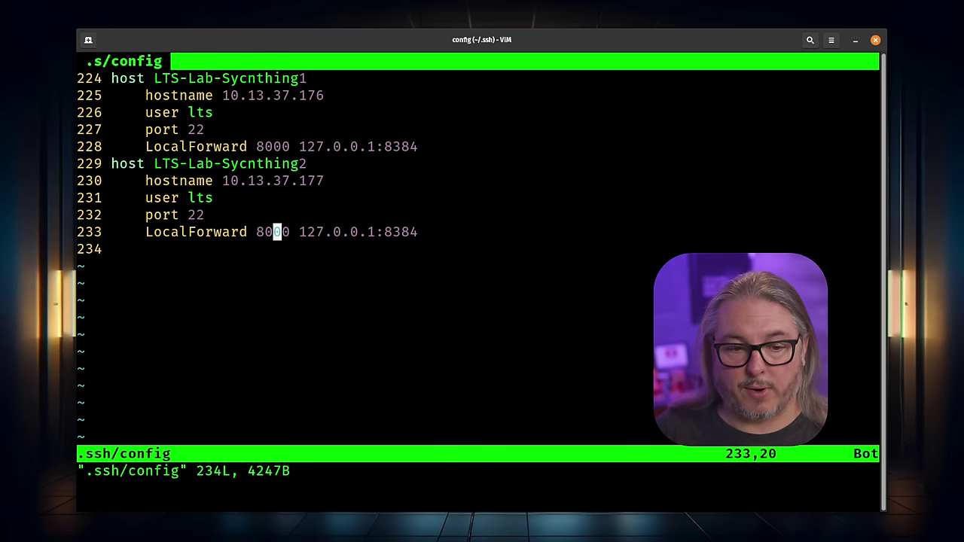
{"action": "key", "text": "Right"}
{"action": "key", "text": "Right"}
{"action": "key", "text": "Right"}
{"action": "key", "text": "Right"}
{"action": "key", "text": "Right"}
{"action": "key", "text": "Right"}
{"action": "key", "text": "Right"}
{"action": "key", "text": "Right"}
{"action": "key", "text": "Right"}
{"action": "key", "text": "Right"}
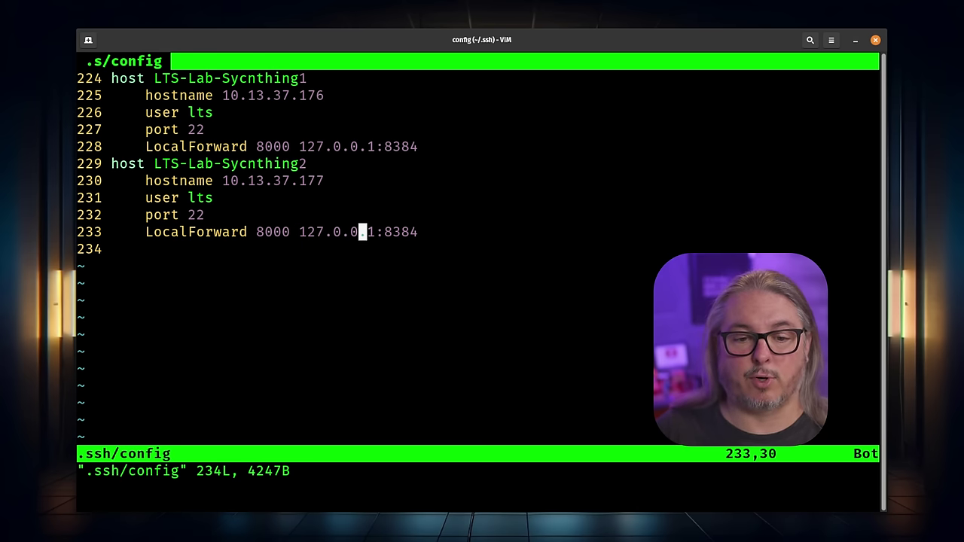
{"action": "key", "text": "Right"}
{"action": "key", "text": "Right"}
{"action": "key", "text": "Right"}
{"action": "key", "text": "Right"}
{"action": "key", "text": "Right"}
{"action": "key", "text": "Right"}
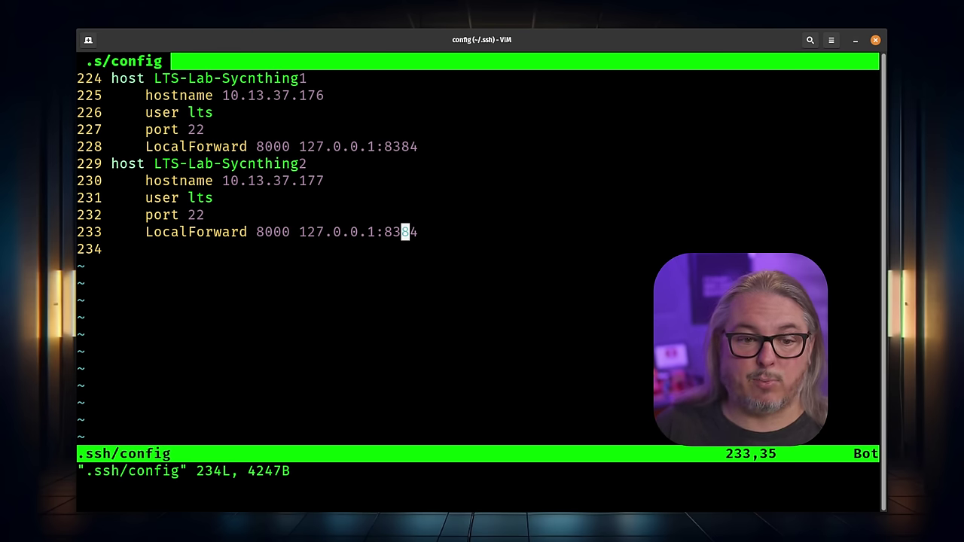
{"action": "key", "text": "Left"}
{"action": "key", "text": "Left"}
{"action": "key", "text": "Left"}
{"action": "key", "text": "Left"}
{"action": "key", "text": "Left"}
{"action": "key", "text": "Left"}
{"action": "key", "text": "Left"}
{"action": "key", "text": "Left"}
{"action": "key", "text": "Left"}
{"action": "key", "text": "Left"}
{"action": "key", "text": "Left"}
{"action": "key", "text": "Left"}
{"action": "key", "text": "Left"}
{"action": "key", "text": "Left"}
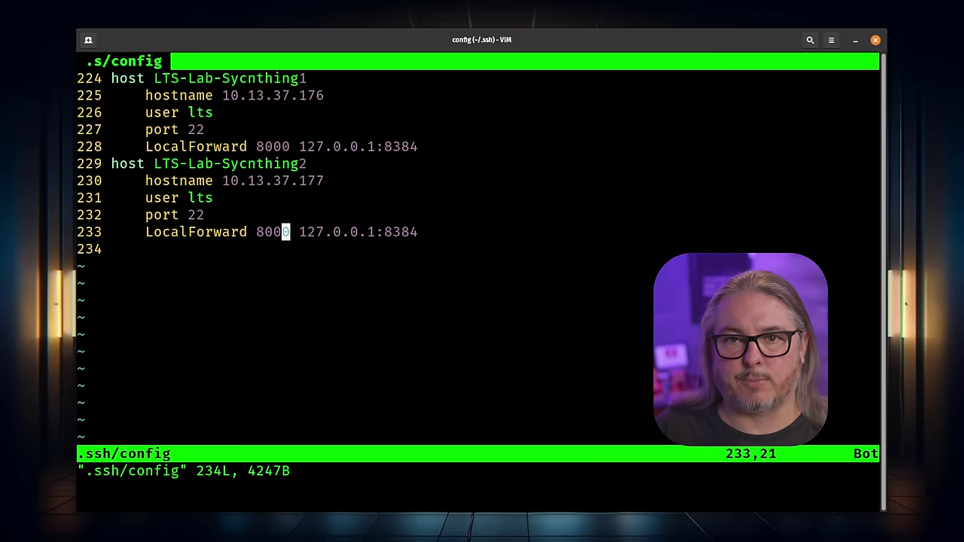
{"action": "key", "text": "Left"}
{"action": "key", "text": "Left"}
{"action": "key", "text": "Left"}
{"action": "key", "text": "Left"}
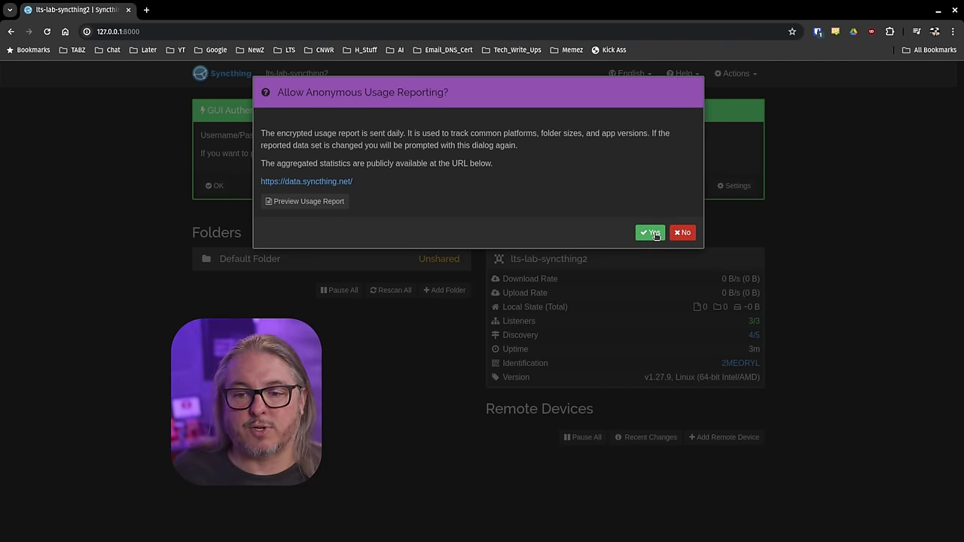
- Allow usage reporting, then change the GUI listen address to 0.0.0.0:8384 in GUI settings
{"action": "left_click", "coordinate": [652, 233]}
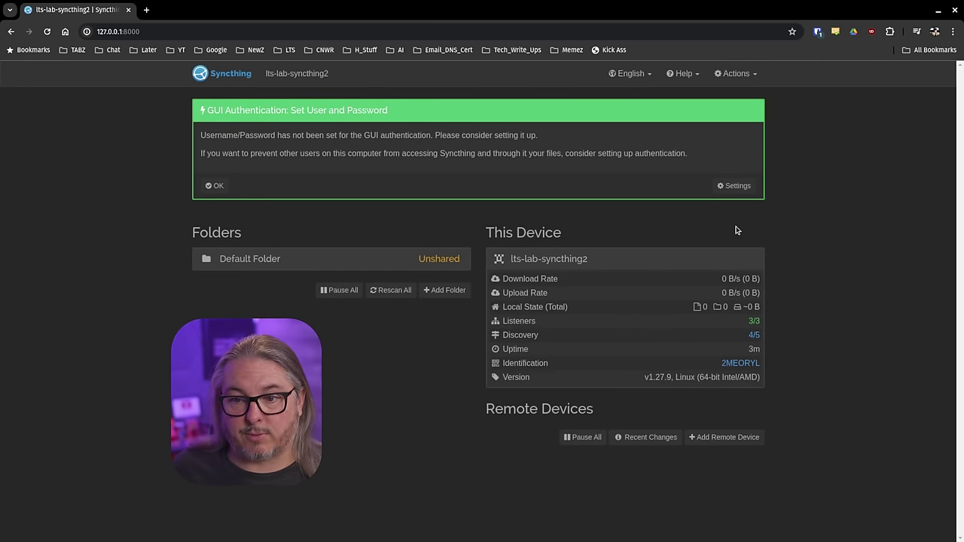
{"action": "left_click", "coordinate": [742, 186]}
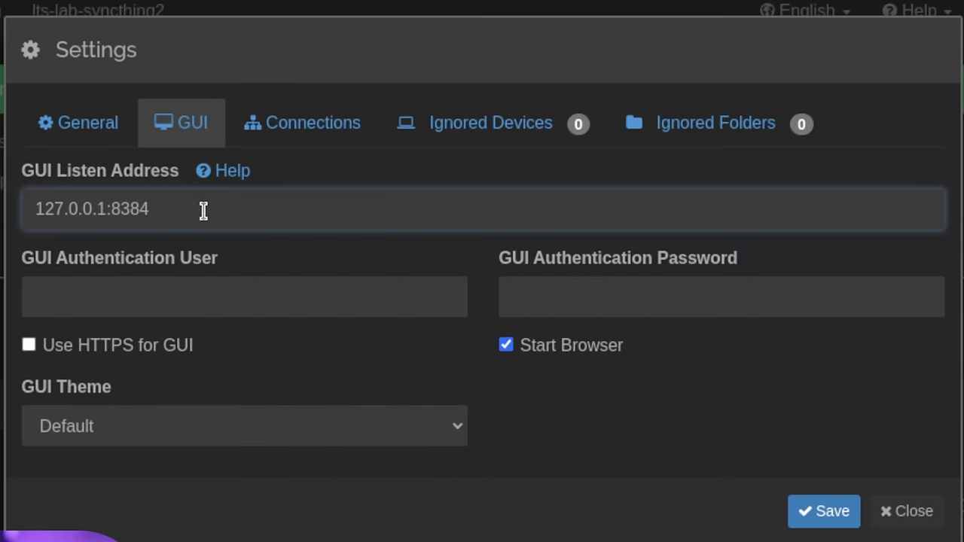
{"action": "key", "text": "ctrl+Left"}
{"action": "key", "text": "Home"}
{"action": "key", "text": "ctrl+shift+Right"}
{"action": "type", "text": "0"}
{"action": "key", "text": "Right"}
{"action": "key", "text": "Right"}
{"action": "key", "text": "Right"}
{"action": "key", "text": "Right"}
{"action": "key", "text": "Right"}
{"action": "key", "text": "shift+Right"}
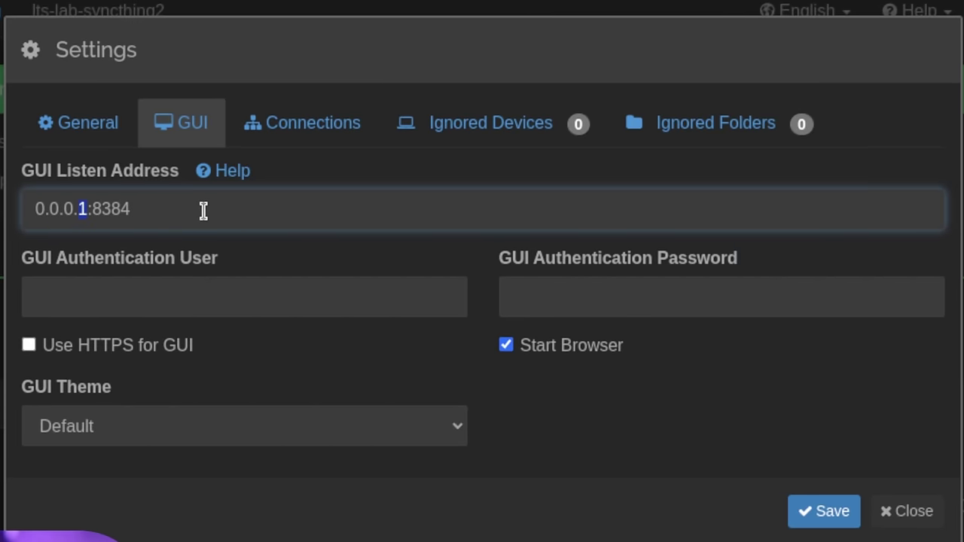
{"action": "type", "text": "0"}
- Enter a GUI login user and password and turn on Use HTTPS for GUI
{"action": "key", "text": "Tab"}
{"action": "type", "text": "tom"}
{"action": "key", "text": "Tab"}
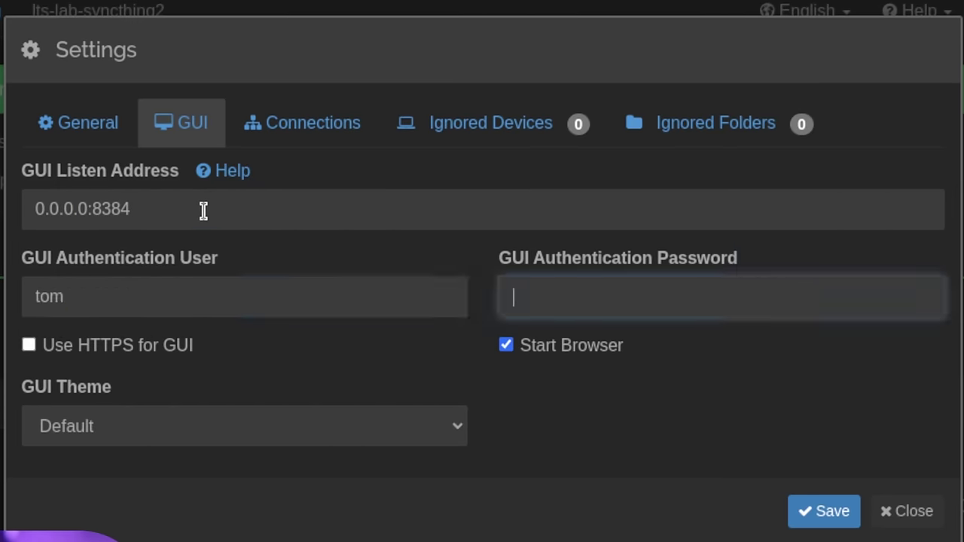
{"action": "type", "text": "••••••"}
{"action": "left_click", "coordinate": [203, 211]}
{"action": "left_click", "coordinate": [132, 344]}
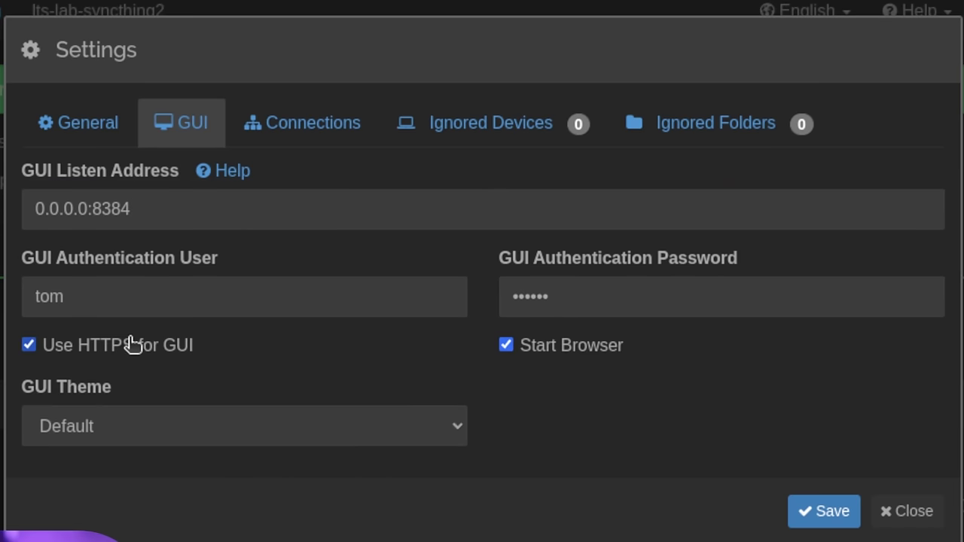
{"action": "left_click", "coordinate": [183, 208]}
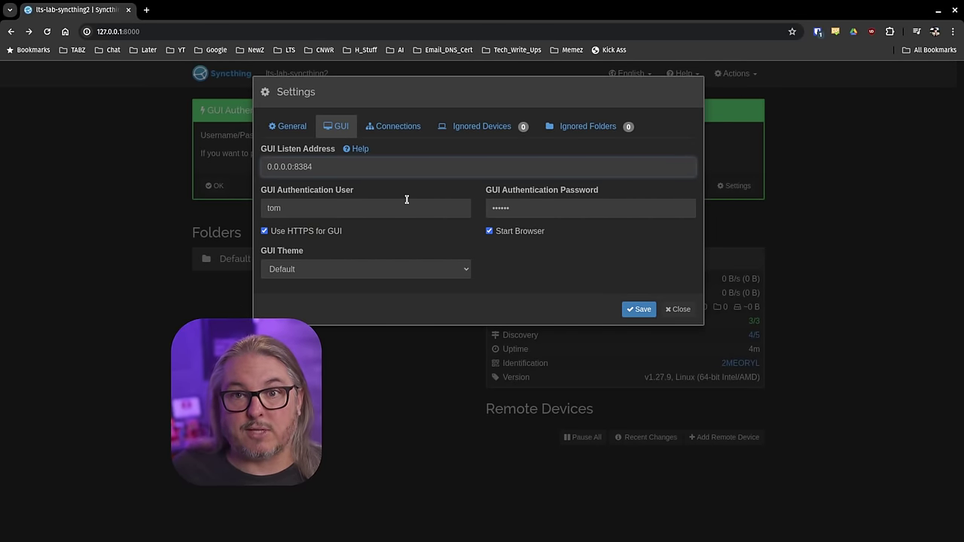
- Save, bypass the HTTPS certificate warning, log in with the GUI user, and select the lts-lab-syncthing2 name
{"action": "left_click", "coordinate": [641, 310]}
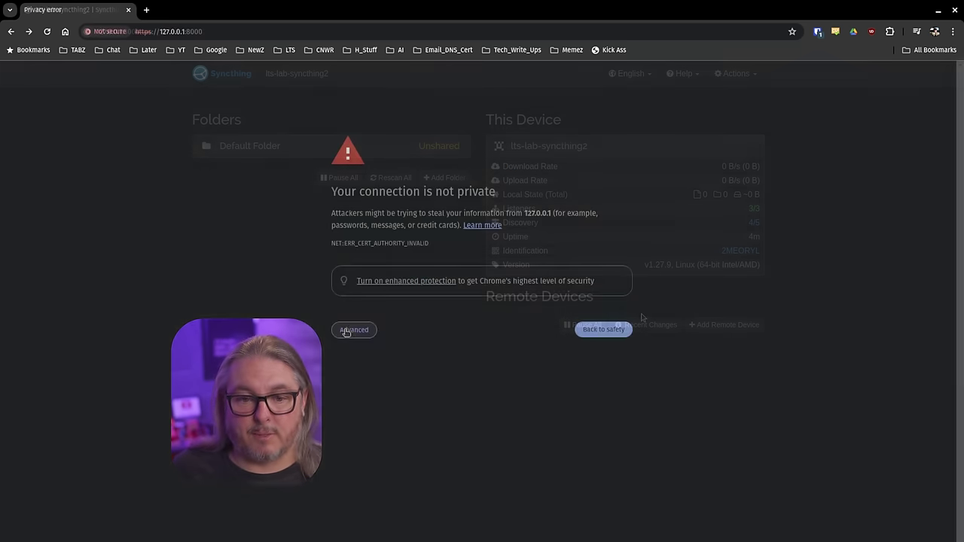
{"action": "left_click", "coordinate": [358, 329]}
{"action": "left_click", "coordinate": [382, 407]}
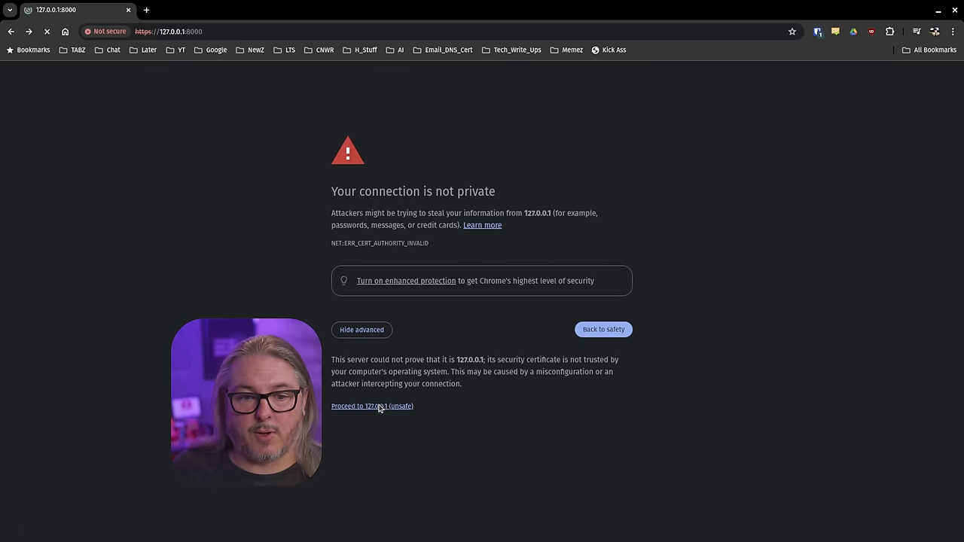
{"action": "type", "text": "tom"}
{"action": "key", "text": "Tab"}
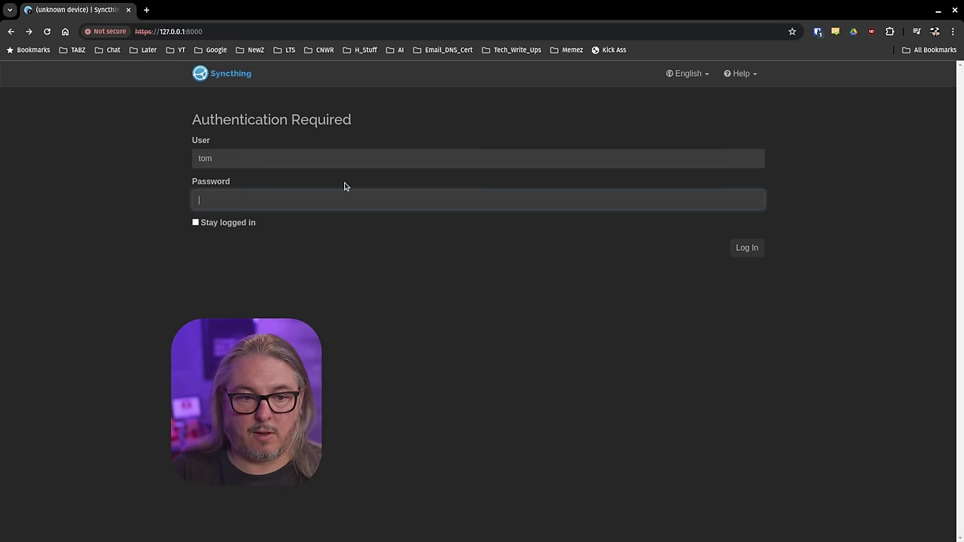
{"action": "key", "text": "Return"}
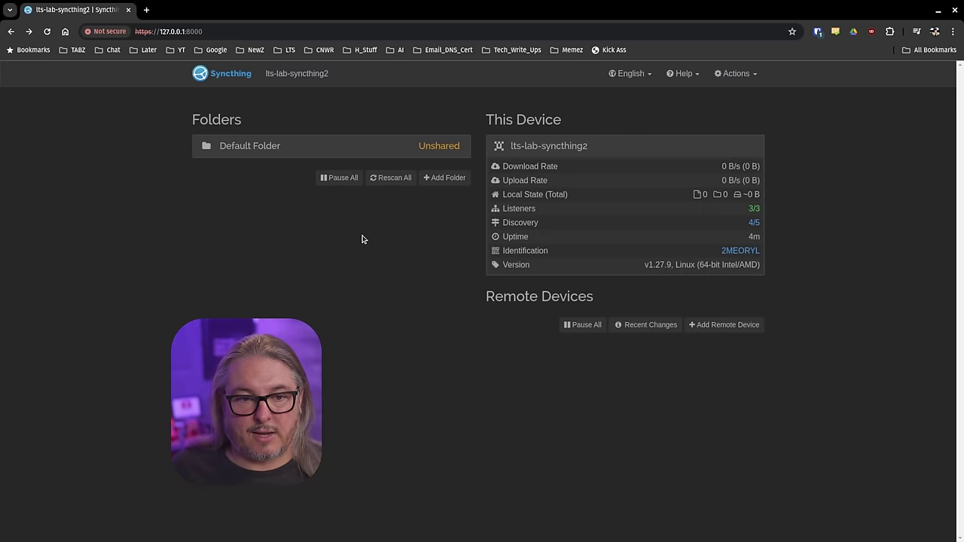
{"action": "triple_click", "coordinate": [277, 79]}
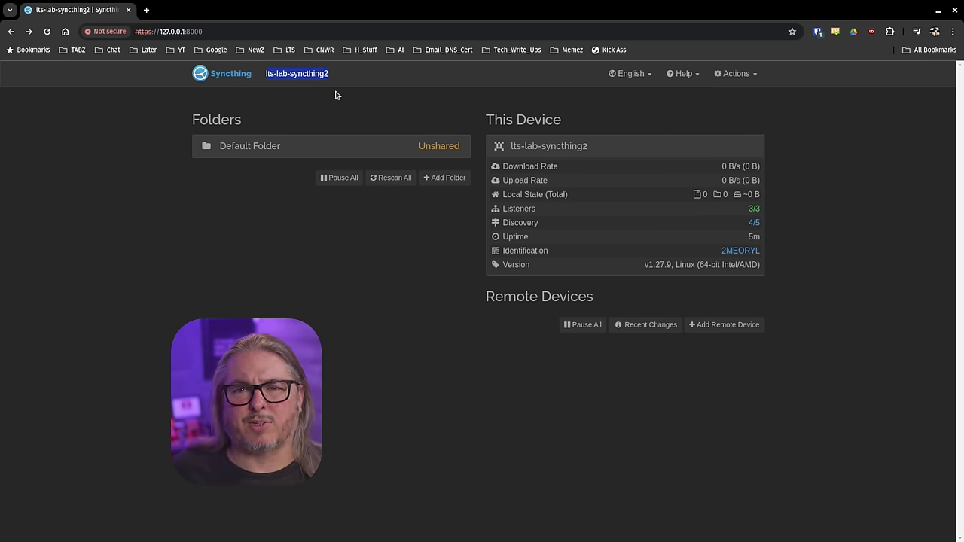
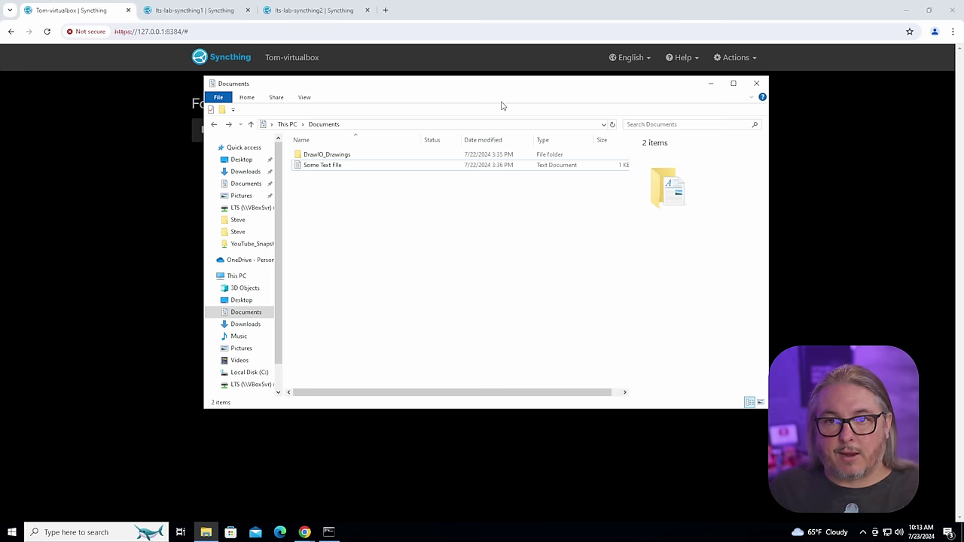
- Expand Tom-virtualbox's Default Folder details and highlight the lts-lab-syncthing2 device name
{"action": "left_click", "coordinate": [149, 227]}
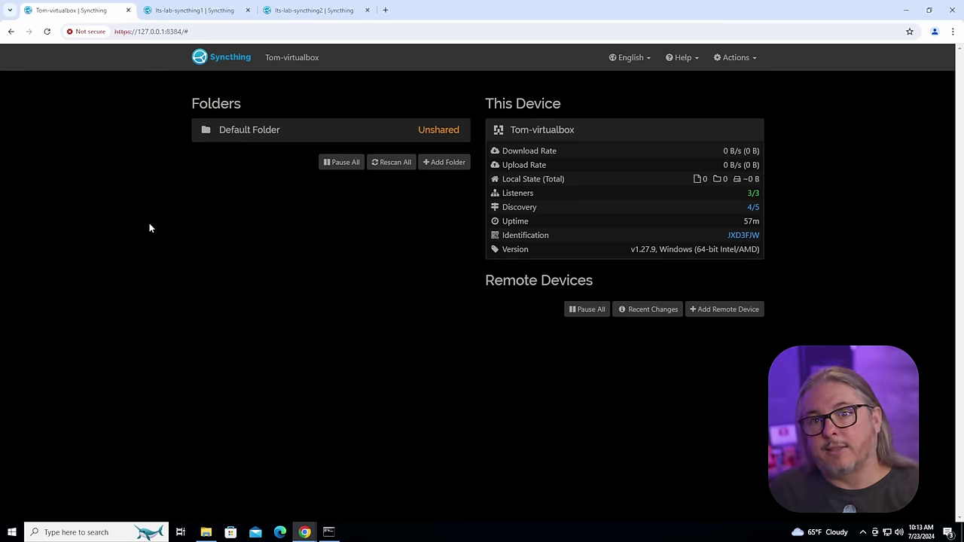
{"action": "left_click", "coordinate": [359, 137]}
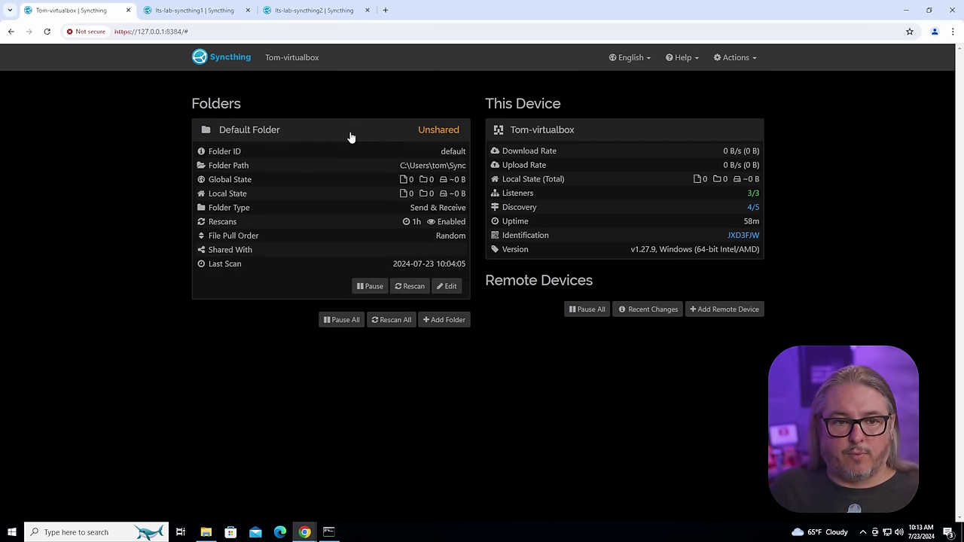
{"action": "left_click", "coordinate": [175, 14]}
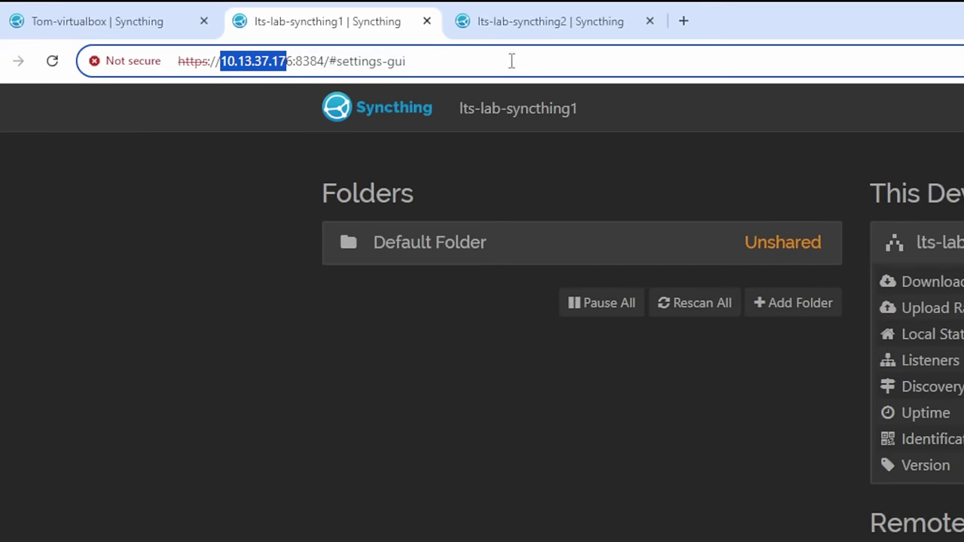
{"action": "left_click", "coordinate": [529, 26]}
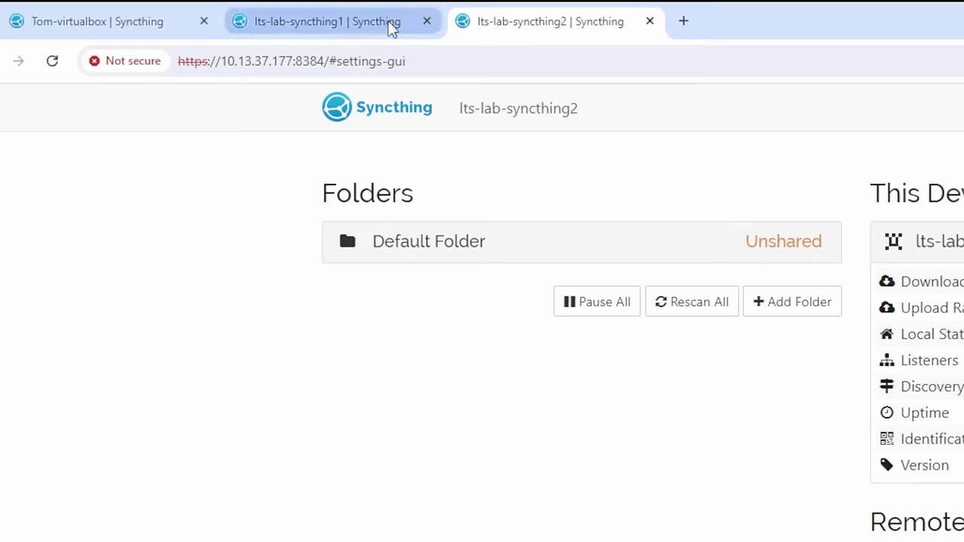
{"action": "left_click_drag", "start_coordinate": [456, 113], "coordinate": [641, 123]}
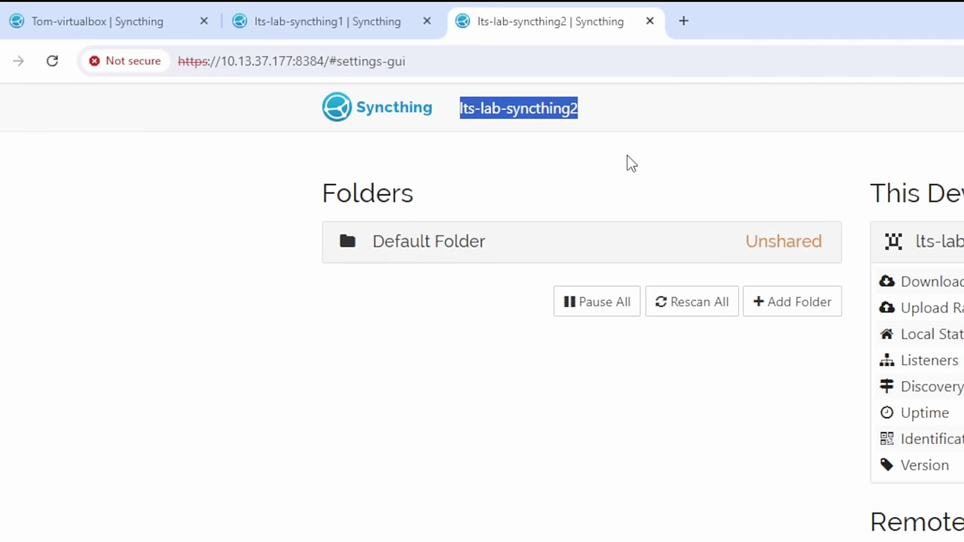
- Compare the lts-lab-syncthing1 and Tom-virtualbox device names, ending on the Tom-virtualbox dashboard
{"action": "left_click", "coordinate": [358, 30]}
{"action": "left_click_drag", "start_coordinate": [459, 119], "coordinate": [734, 124]}
{"action": "left_click", "coordinate": [83, 23]}
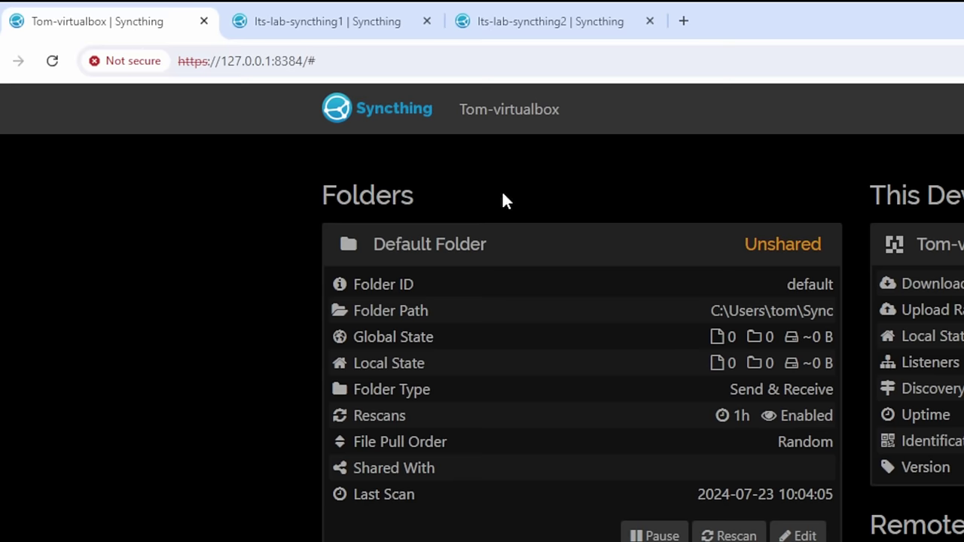
{"action": "left_click_drag", "start_coordinate": [452, 120], "coordinate": [682, 131]}
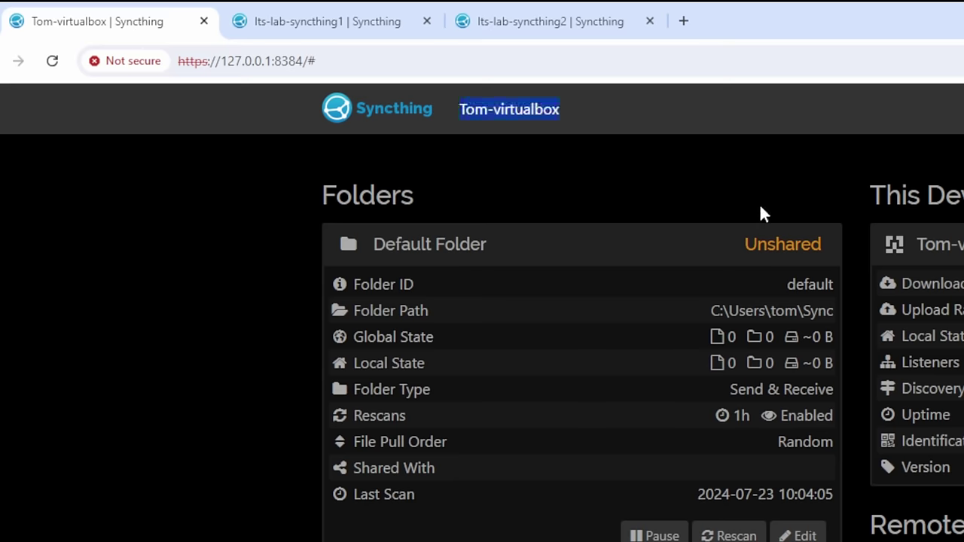
{"action": "left_click", "coordinate": [329, 16]}
{"action": "left_click", "coordinate": [448, 24]}
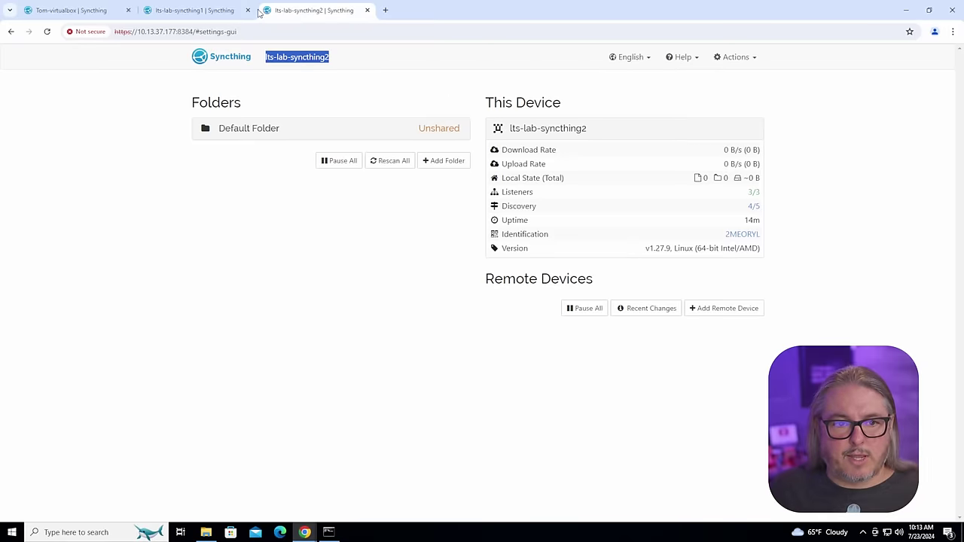
{"action": "left_click", "coordinate": [241, 11]}
{"action": "left_click", "coordinate": [105, 10]}
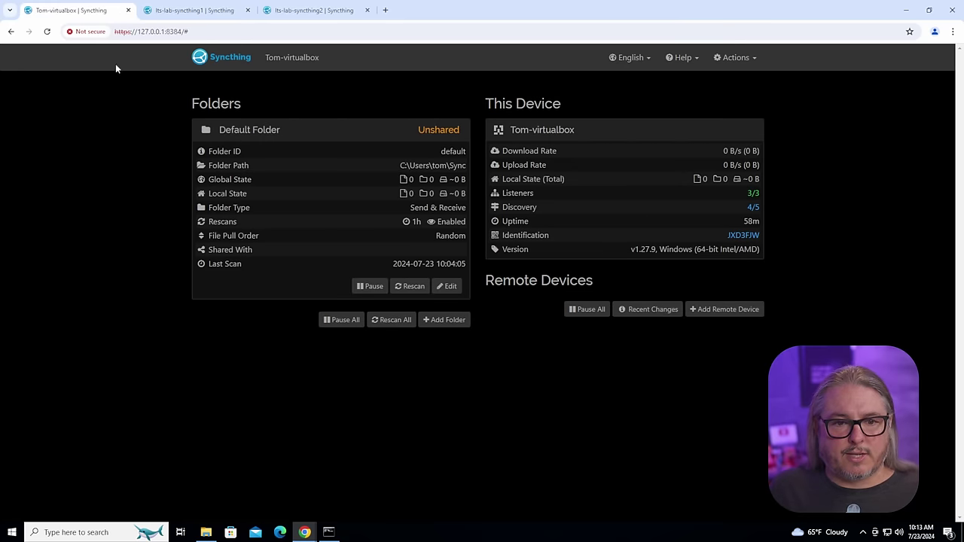
- Delete Tom-virtualbox's Default Folder and begin adding a new folder
{"action": "left_click", "coordinate": [450, 287]}
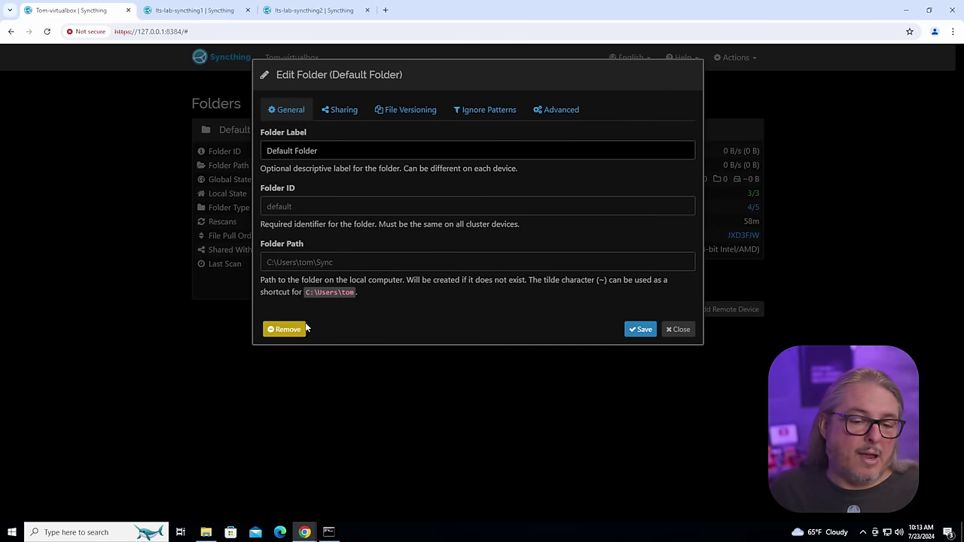
{"action": "left_click", "coordinate": [284, 329]}
{"action": "left_click", "coordinate": [354, 168]}
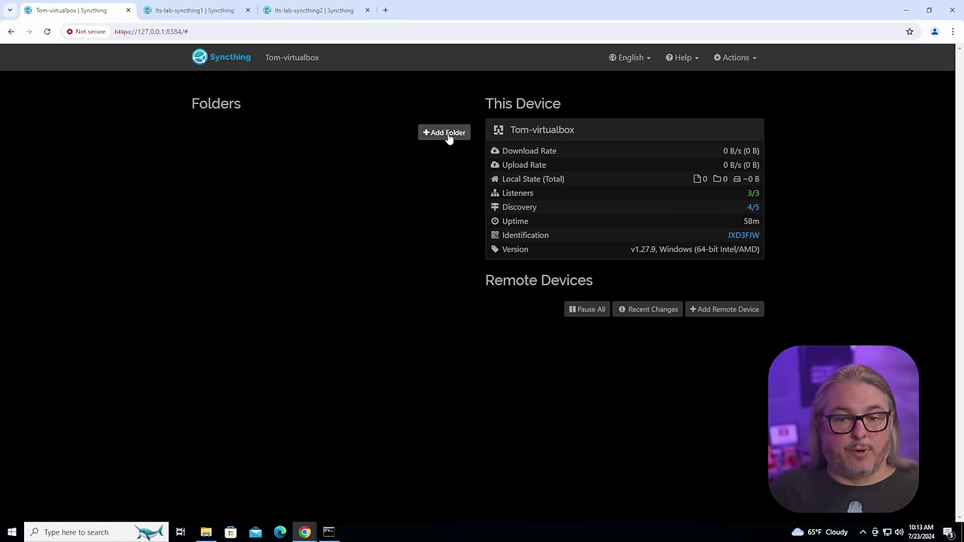
{"action": "left_click", "coordinate": [448, 136]}
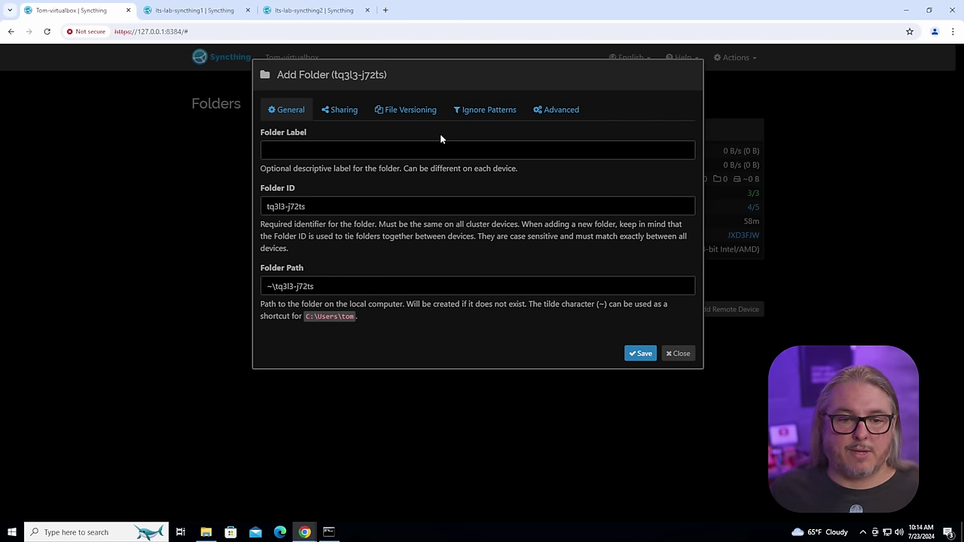
- Label the new folder TomDocuments with Folder ID Tom_Docs
{"action": "left_click", "coordinate": [342, 151]}
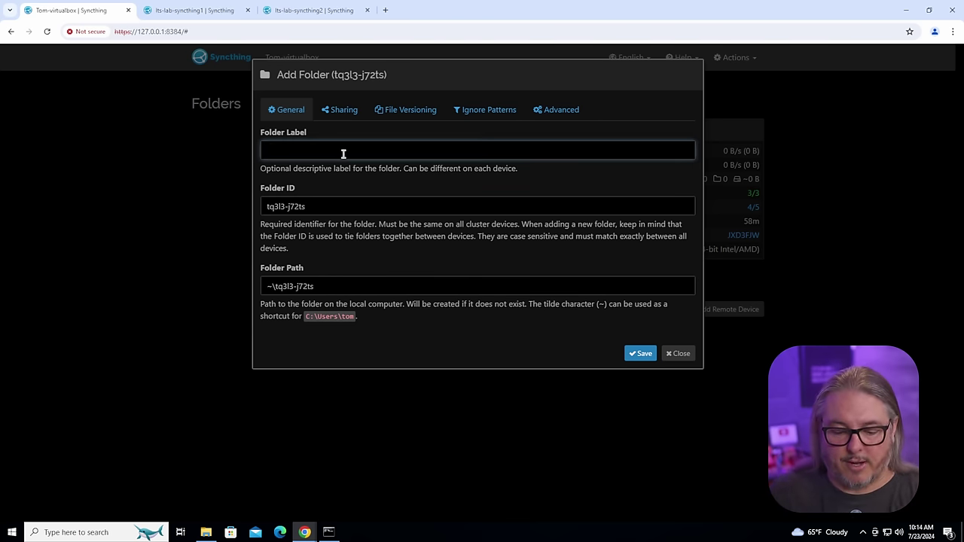
{"action": "type", "text": "TomD"}
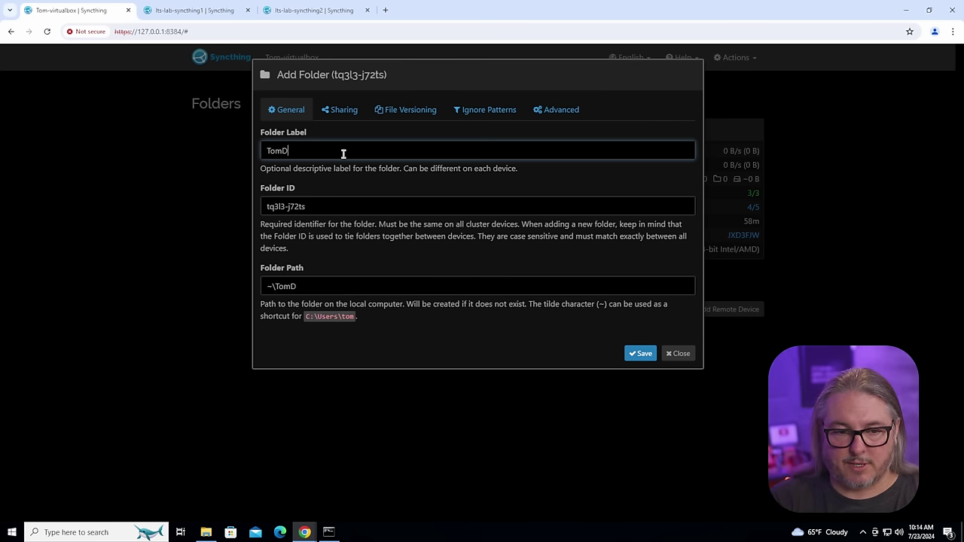
{"action": "type", "text": "ocuments"}
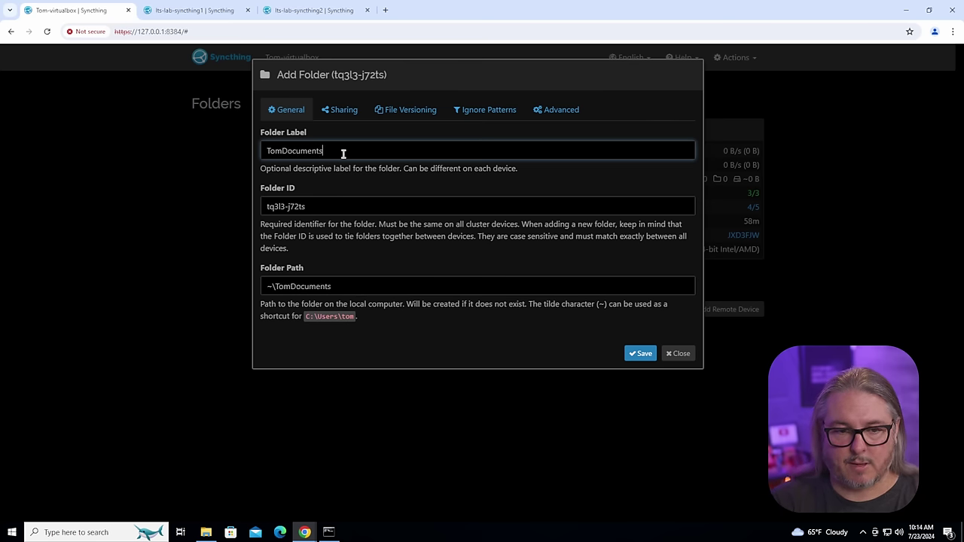
{"action": "key", "text": "Tab"}
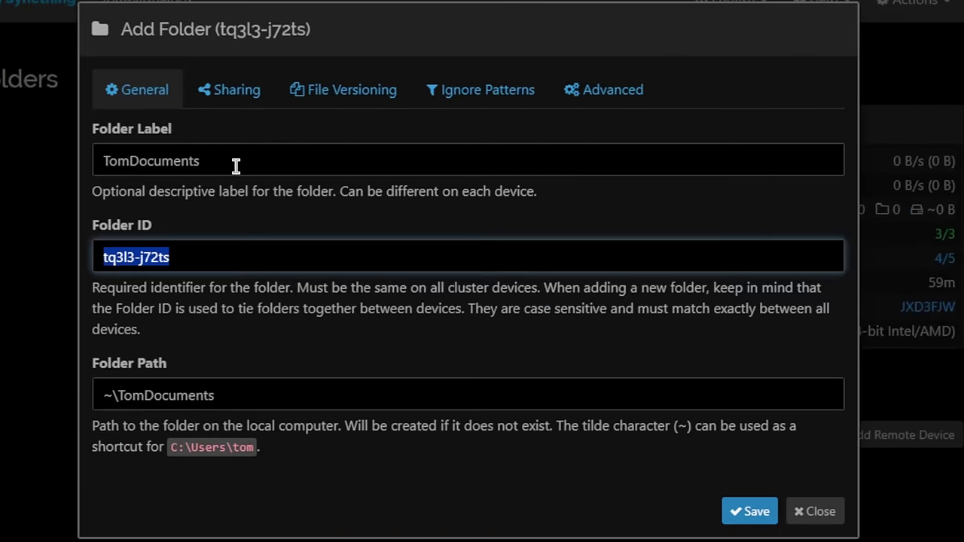
{"action": "type", "text": "Tom"}
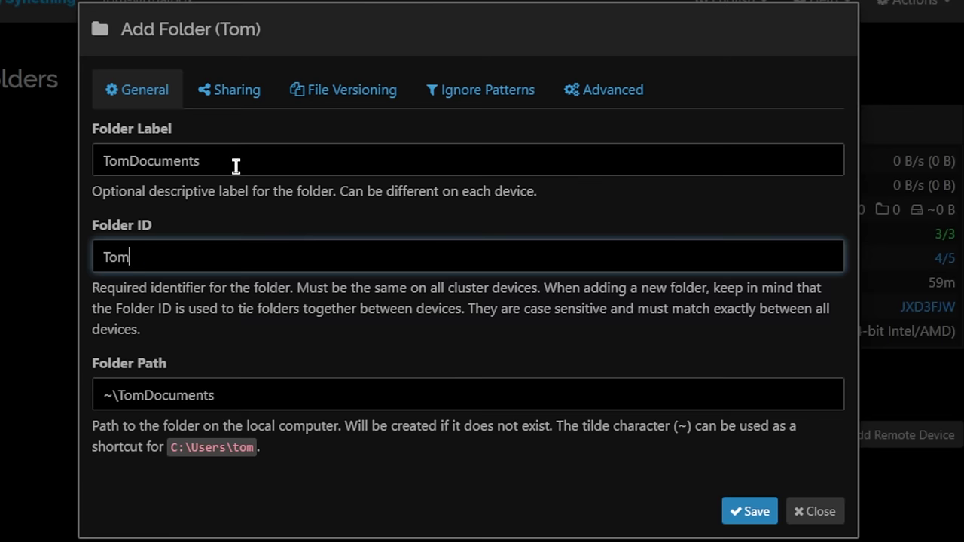
{"action": "type", "text": "_Docs"}
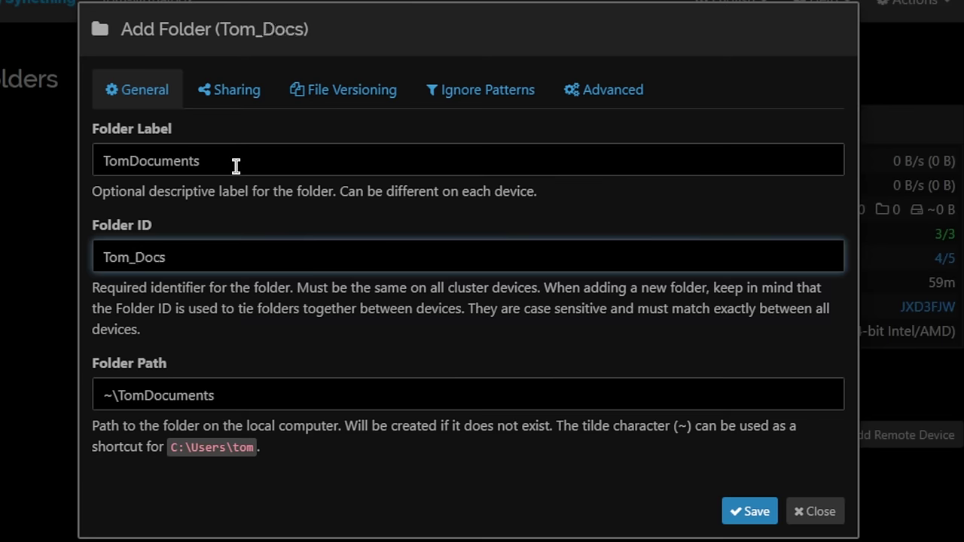
- Set the folder path to C:\Users\tom\Documents and save the folder
{"action": "left_click", "coordinate": [312, 398]}
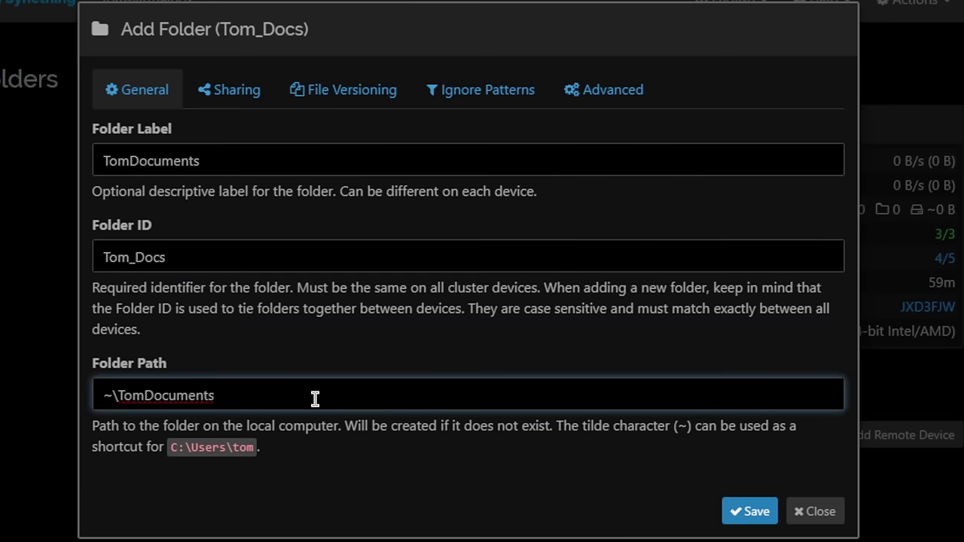
{"action": "triple_click", "coordinate": [315, 399]}
{"action": "type", "text": "C:\\Users"}
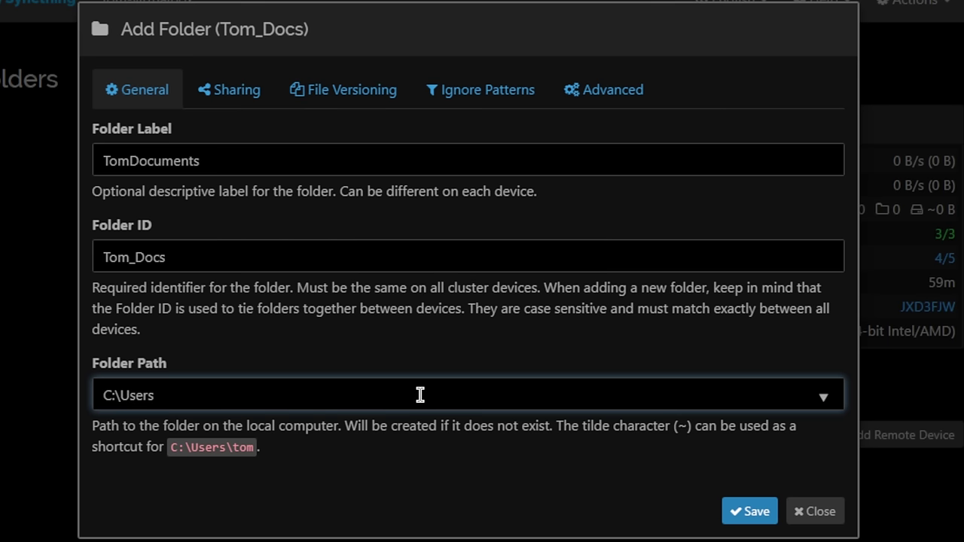
{"action": "type", "text": "\\"}
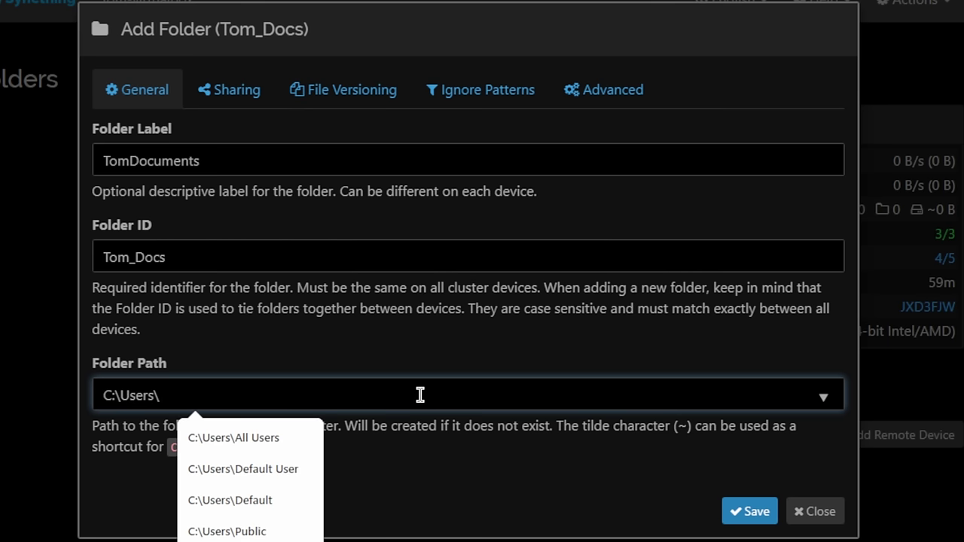
{"action": "type", "text": "T"}
{"action": "key", "text": "Down"}
{"action": "key", "text": "Return"}
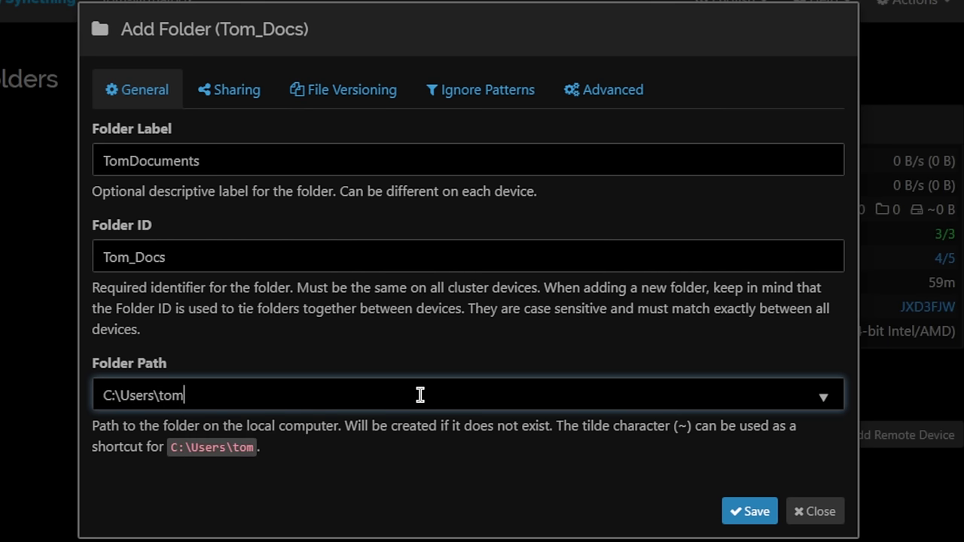
{"action": "type", "text": "\\Do"}
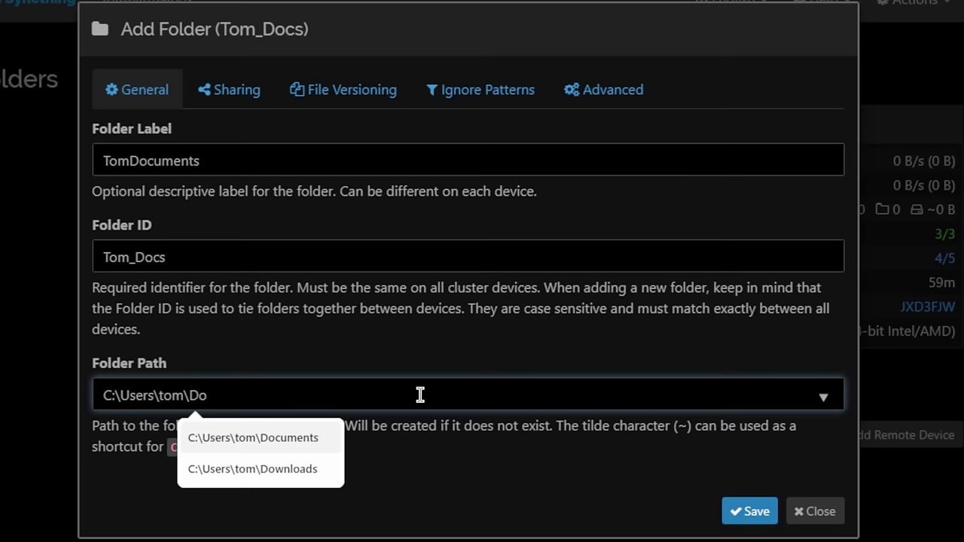
{"action": "left_click", "coordinate": [267, 438]}
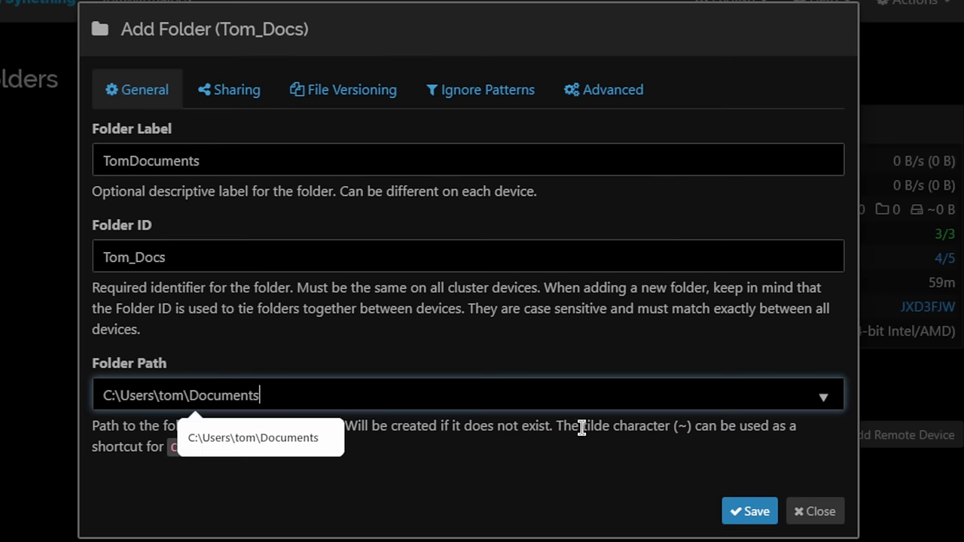
{"action": "left_click", "coordinate": [539, 473]}
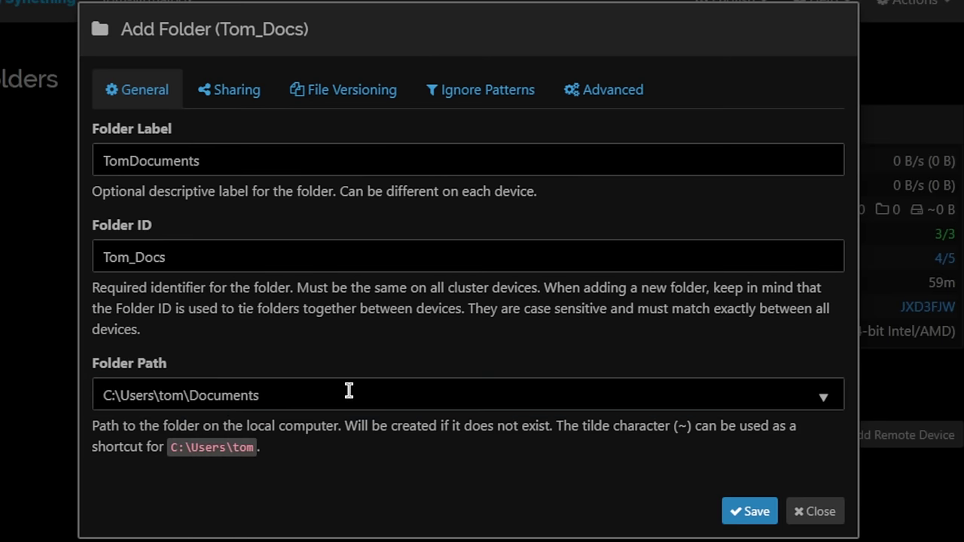
{"action": "left_click", "coordinate": [824, 399]}
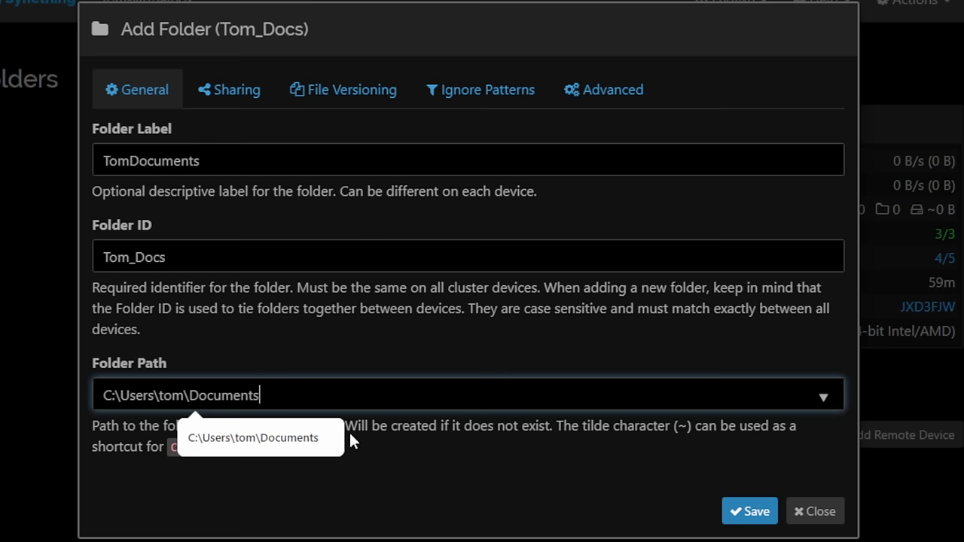
{"action": "left_click", "coordinate": [472, 486]}
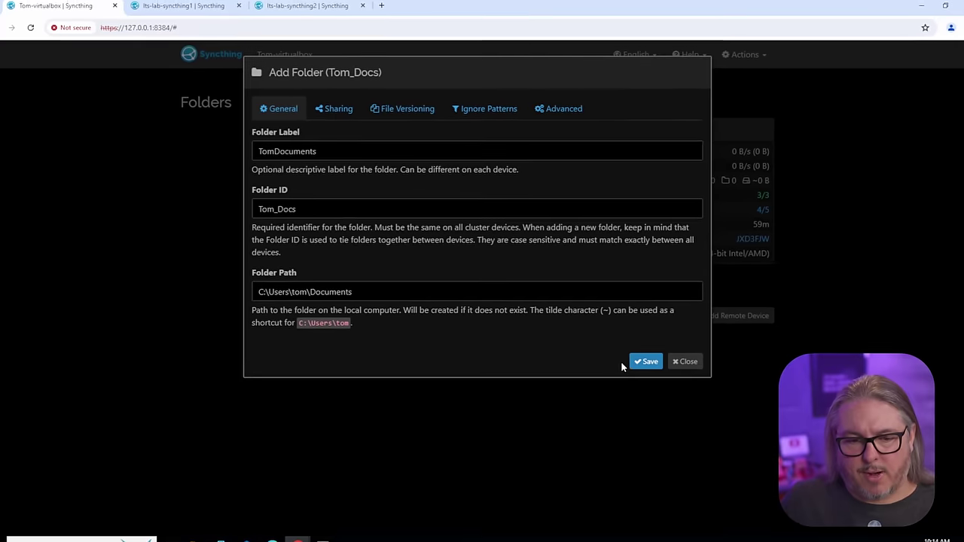
{"action": "left_click", "coordinate": [638, 362]}
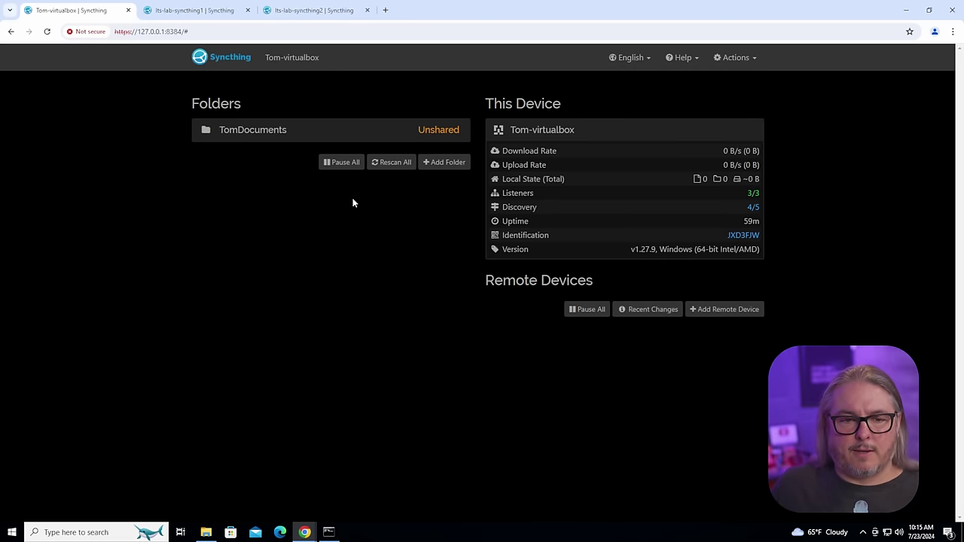
{"action": "left_click", "coordinate": [285, 129]}
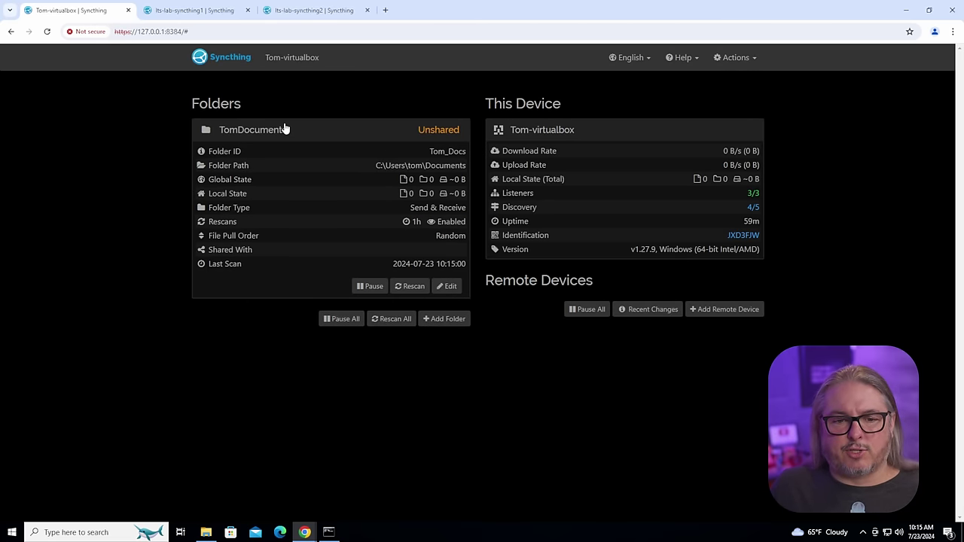
{"action": "left_click", "coordinate": [281, 130]}
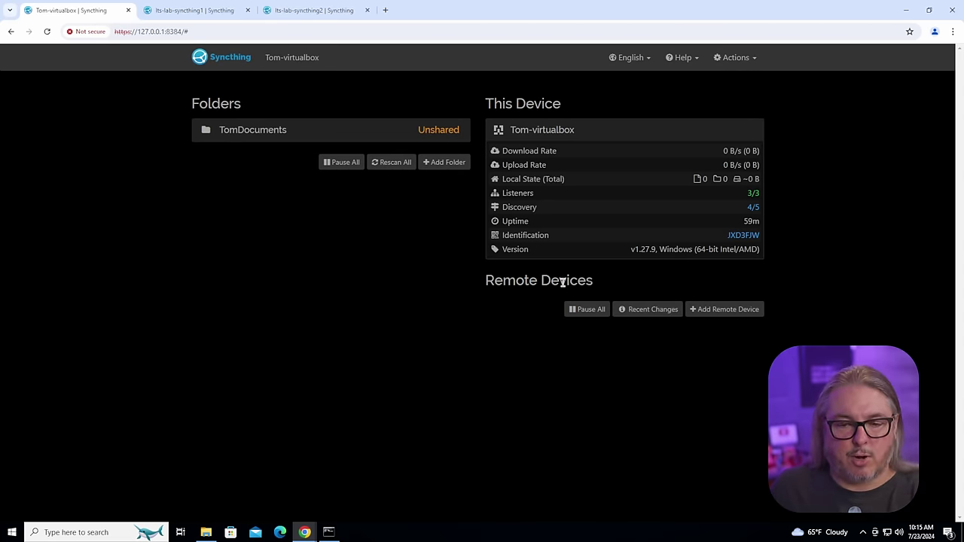
{"action": "left_click", "coordinate": [378, 132]}
{"action": "left_click", "coordinate": [443, 287]}
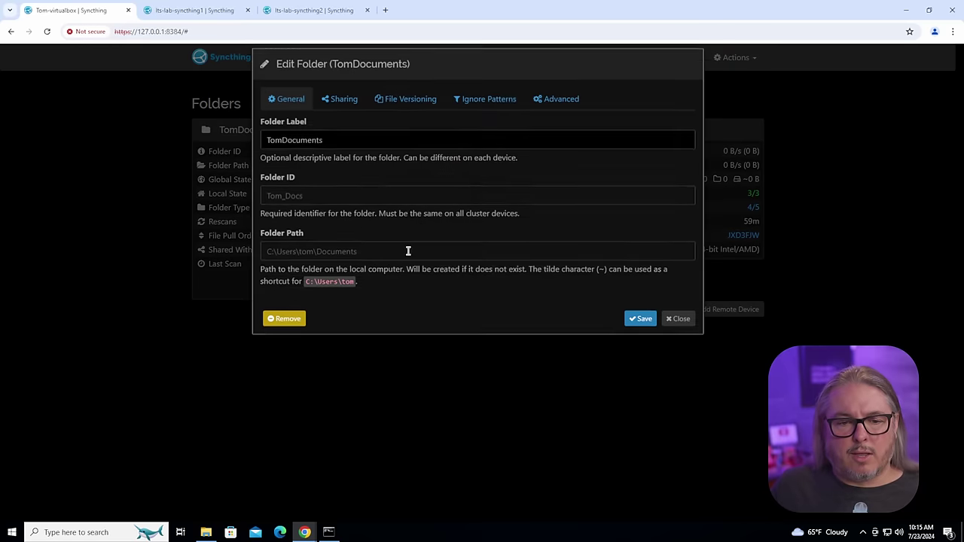
{"action": "left_click", "coordinate": [341, 110]}
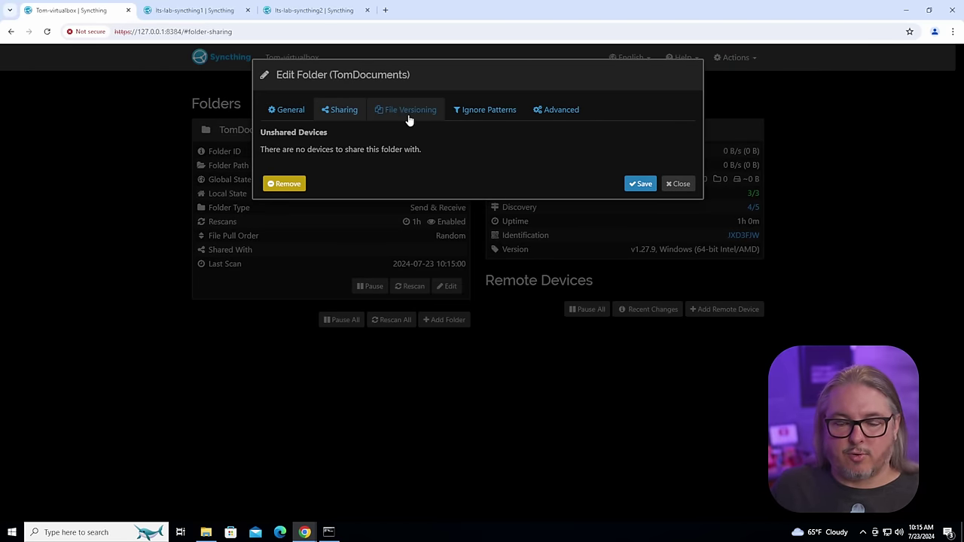
{"action": "left_click", "coordinate": [480, 111]}
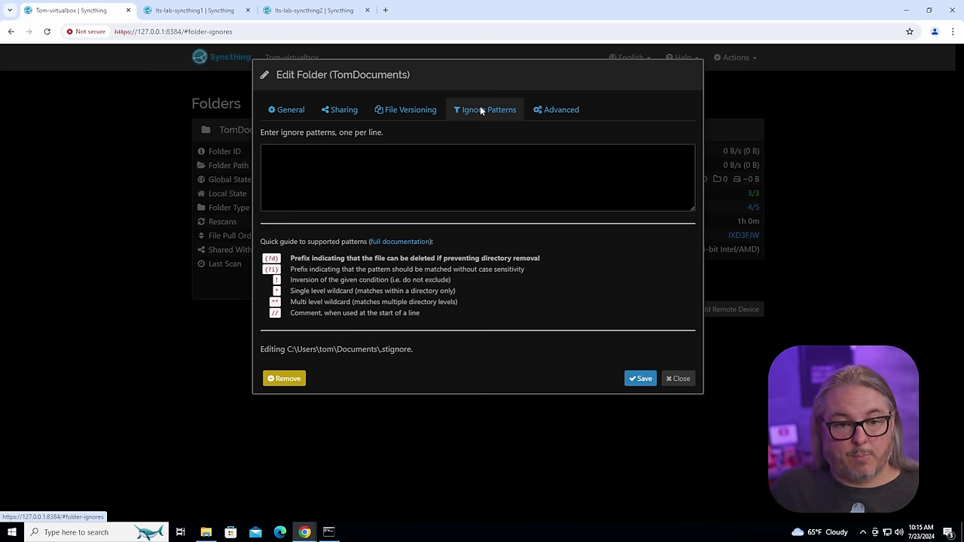
{"action": "left_click", "coordinate": [406, 171]}
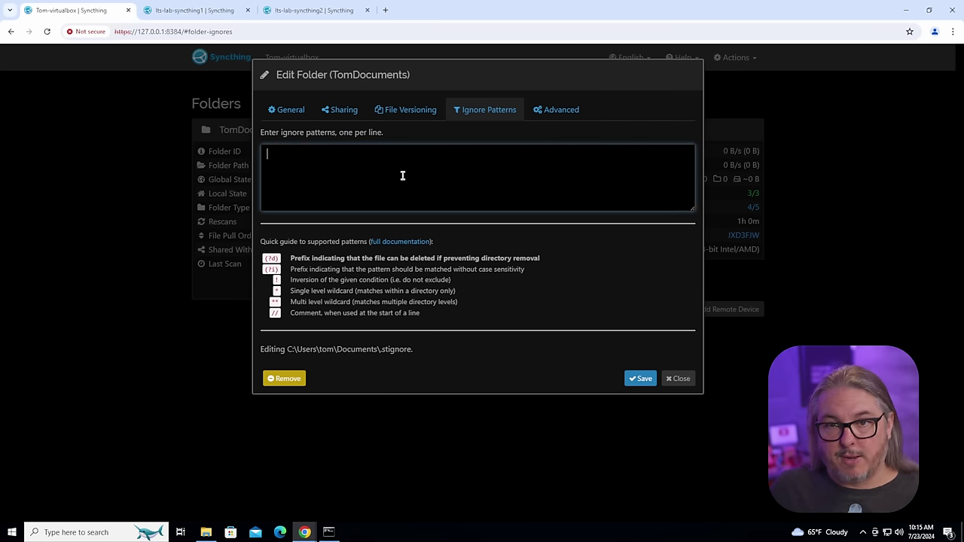
{"action": "left_click", "coordinate": [574, 106]}
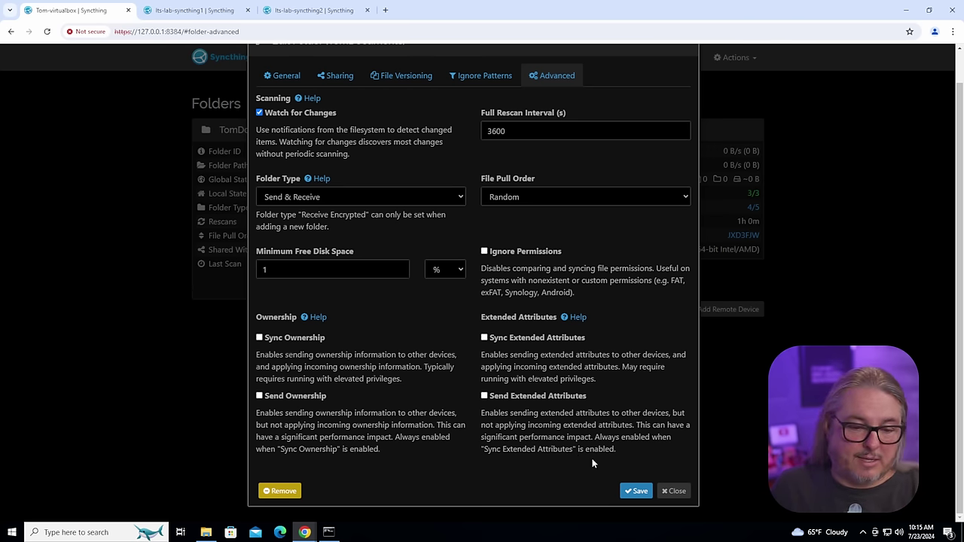
{"action": "left_click", "coordinate": [675, 491]}
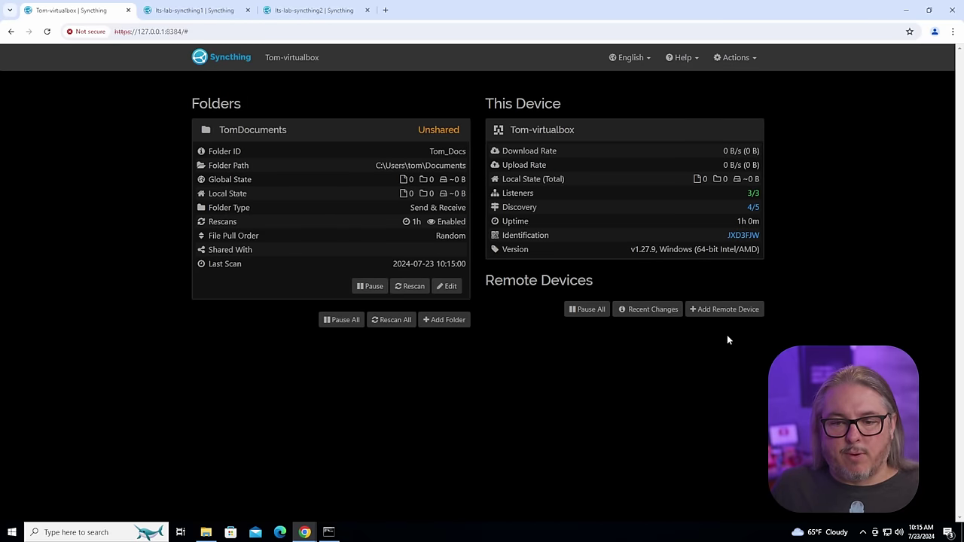
{"action": "left_click", "coordinate": [723, 58]}
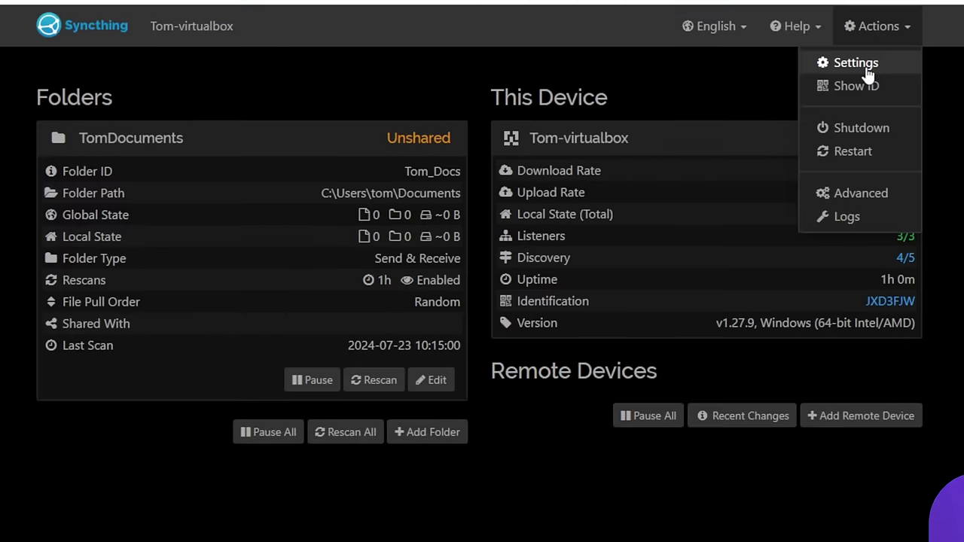
{"action": "left_click", "coordinate": [725, 83]}
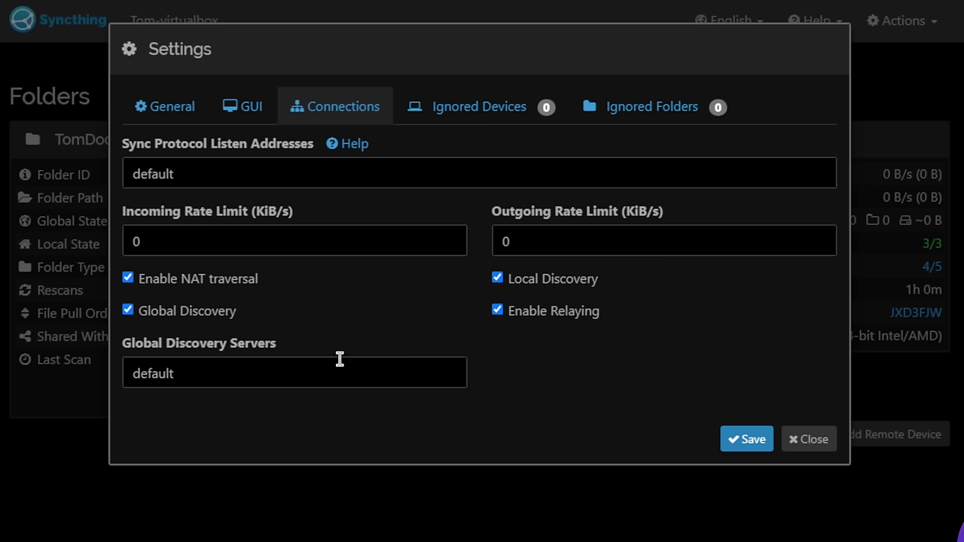
{"action": "left_click", "coordinate": [813, 436]}
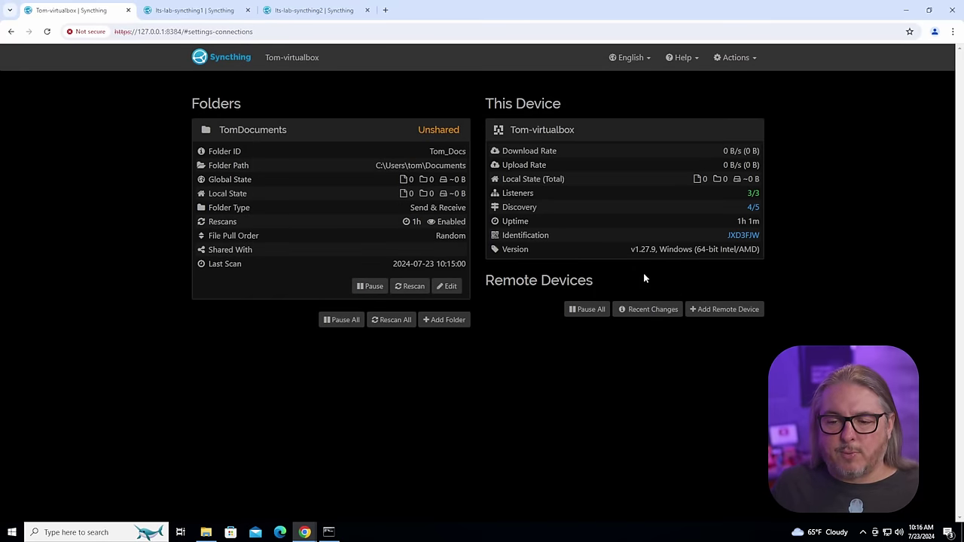
- Start a new remote device on Tom-virtualbox using lts-lab-syncthing1's copied device ID
{"action": "left_click", "coordinate": [716, 310]}
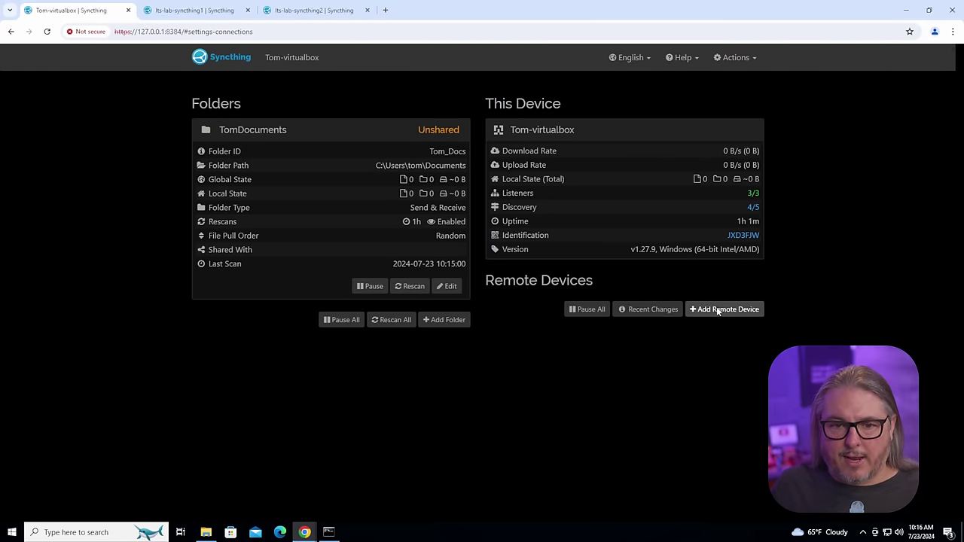
{"action": "left_click", "coordinate": [327, 143]}
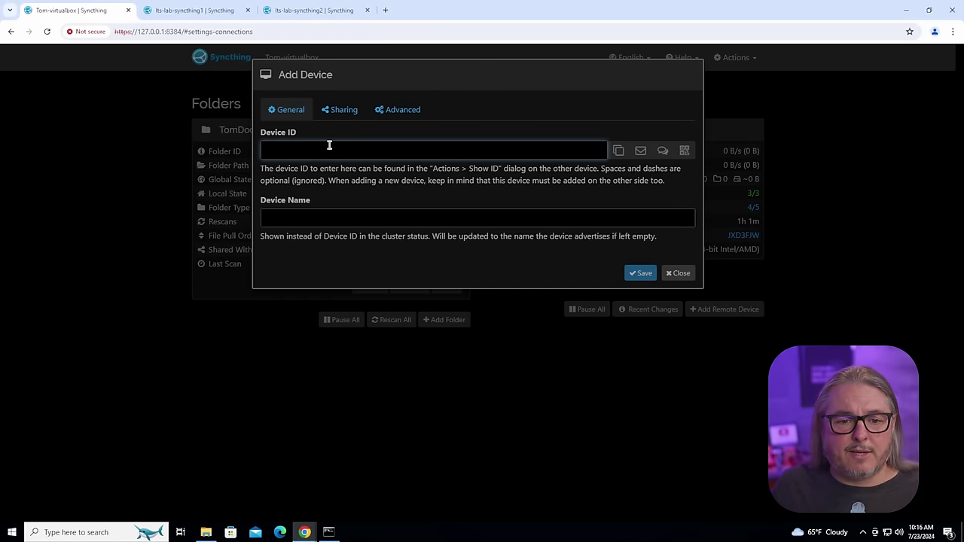
{"action": "left_click", "coordinate": [194, 10]}
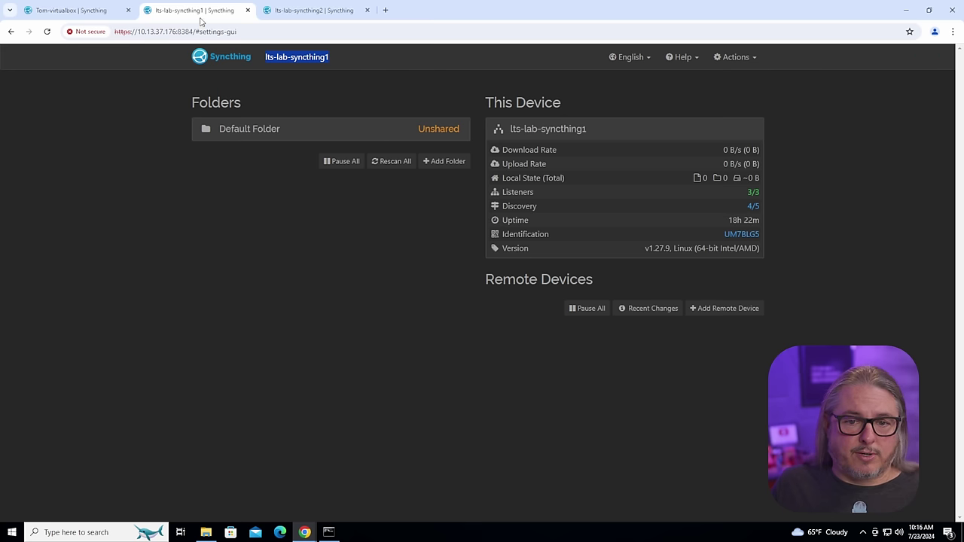
{"action": "left_click", "coordinate": [742, 58]}
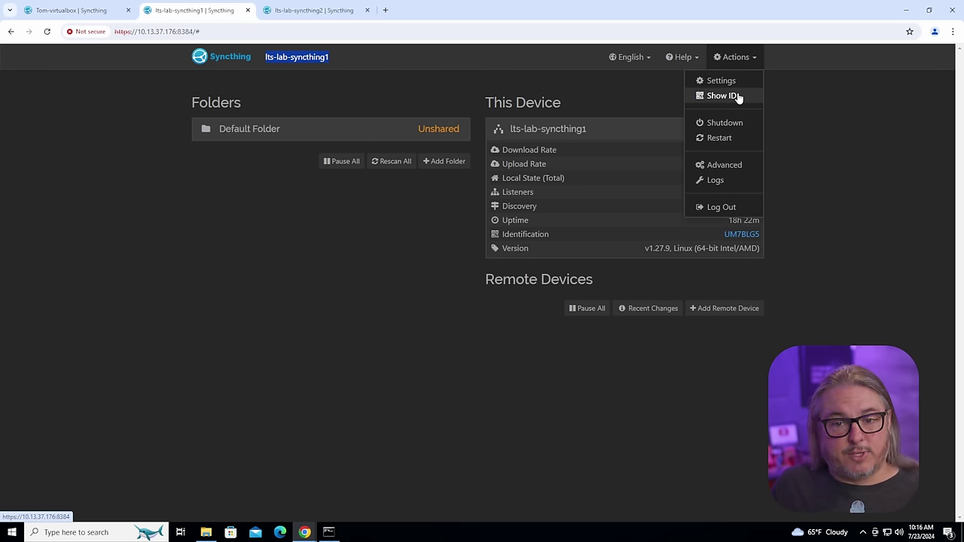
{"action": "left_click", "coordinate": [723, 96]}
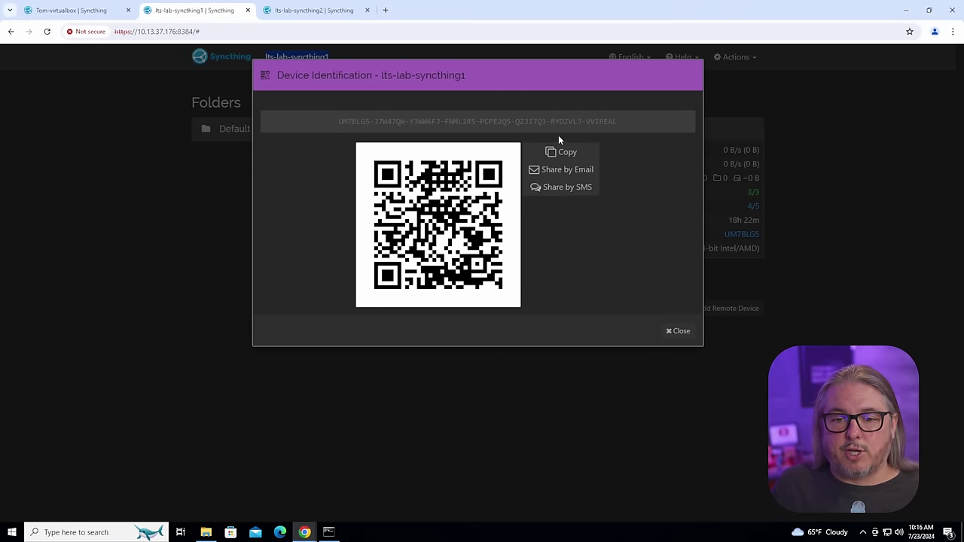
{"action": "triple_click", "coordinate": [602, 121]}
{"action": "key", "text": "ctrl+c"}
{"action": "key", "text": "ctrl+1"}
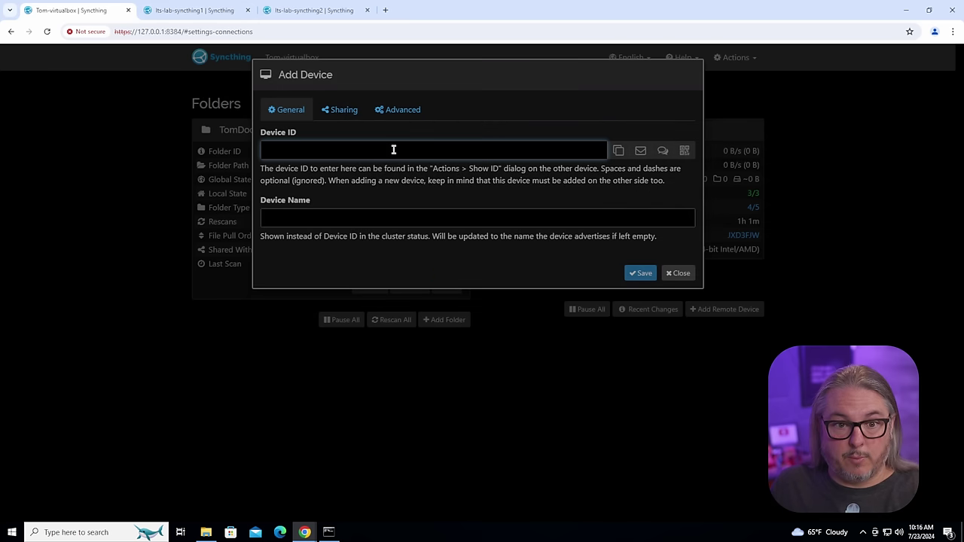
{"action": "key", "text": "ctrl+v"}
- Name the remote device LTS-LAB-1, save it, and expand its details
{"action": "left_click", "coordinate": [353, 221]}
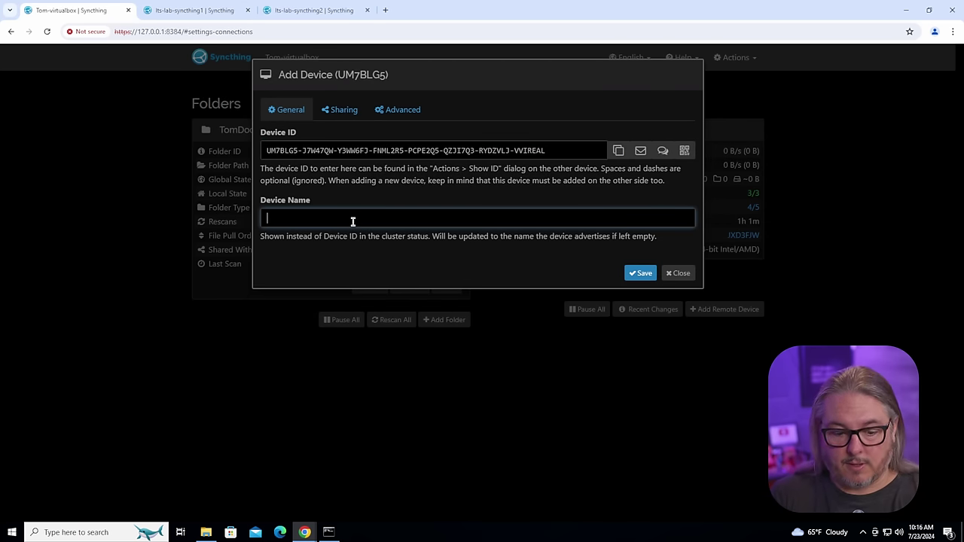
{"action": "type", "text": "LTS_"}
{"action": "type", "text": "-LAB-1"}
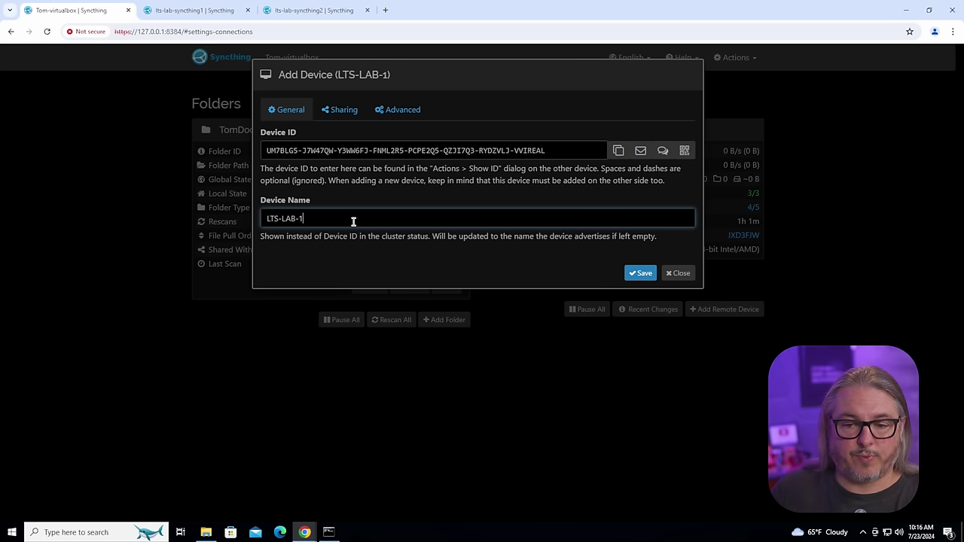
{"action": "left_click", "coordinate": [639, 273]}
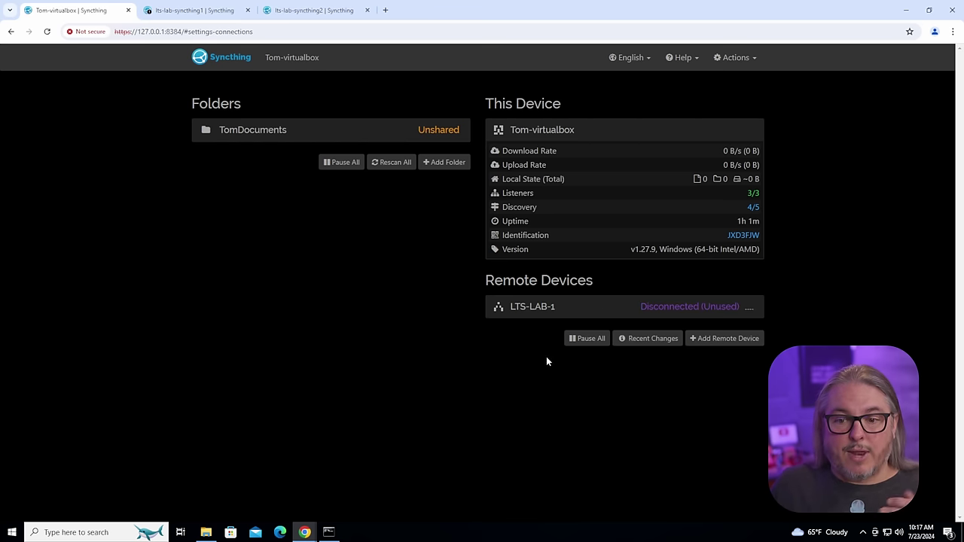
{"action": "left_click", "coordinate": [592, 307]}
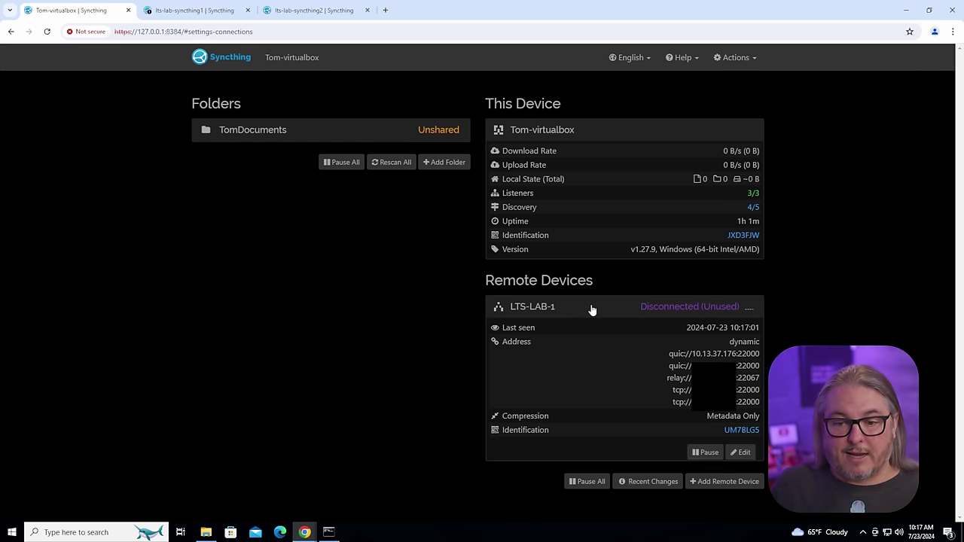
- On lts-lab-syncthing1, accept Tom-virtualbox's connection request and save it as device Tom-Virtualbox
{"action": "left_click", "coordinate": [222, 18]}
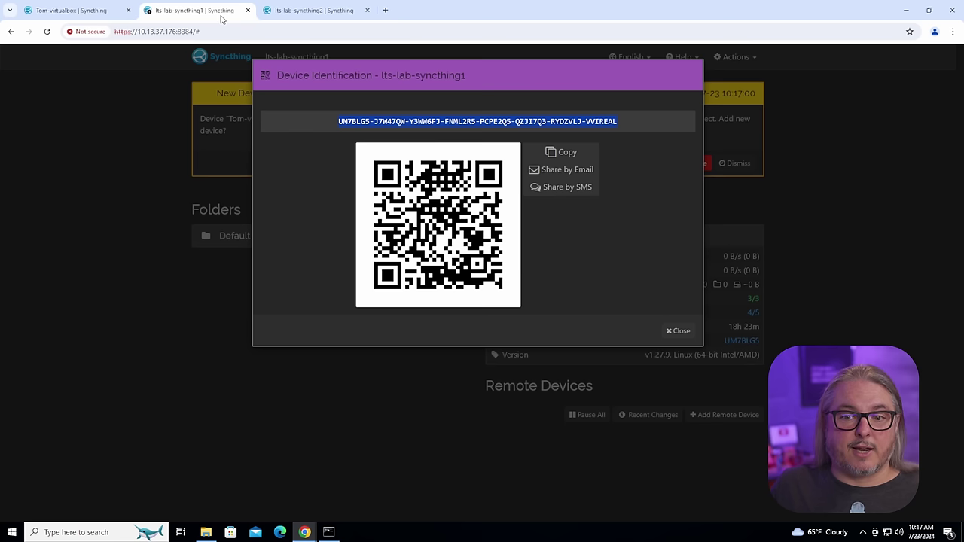
{"action": "left_click", "coordinate": [680, 332]}
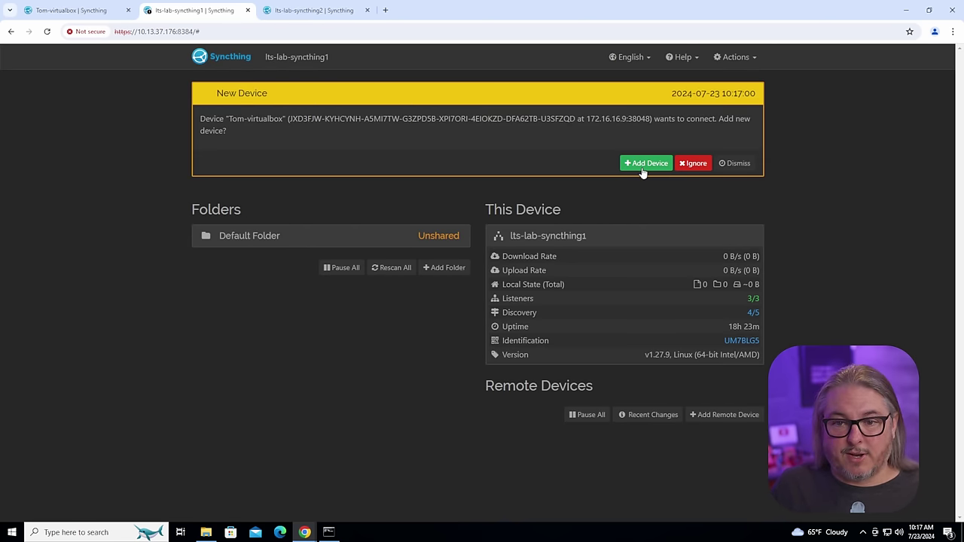
{"action": "left_click", "coordinate": [643, 169]}
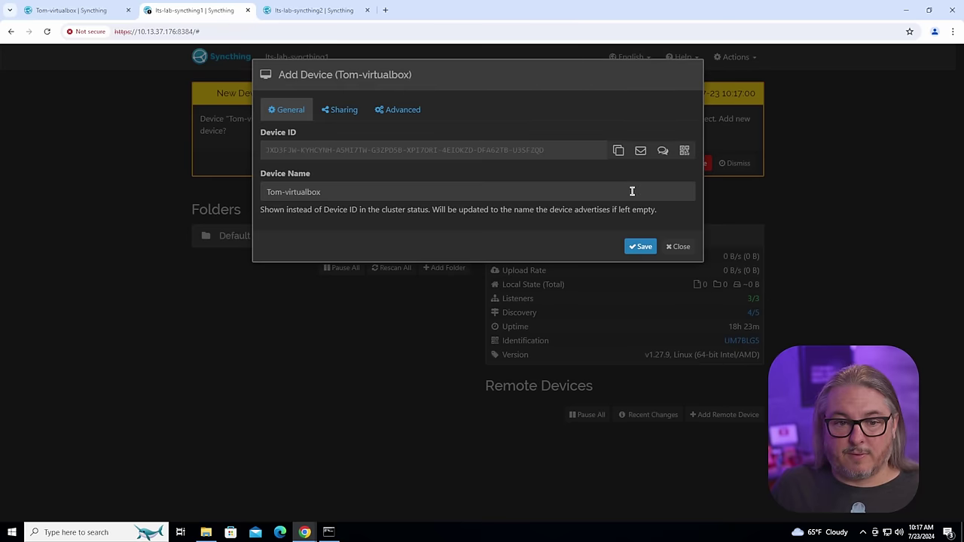
{"action": "left_click", "coordinate": [394, 198]}
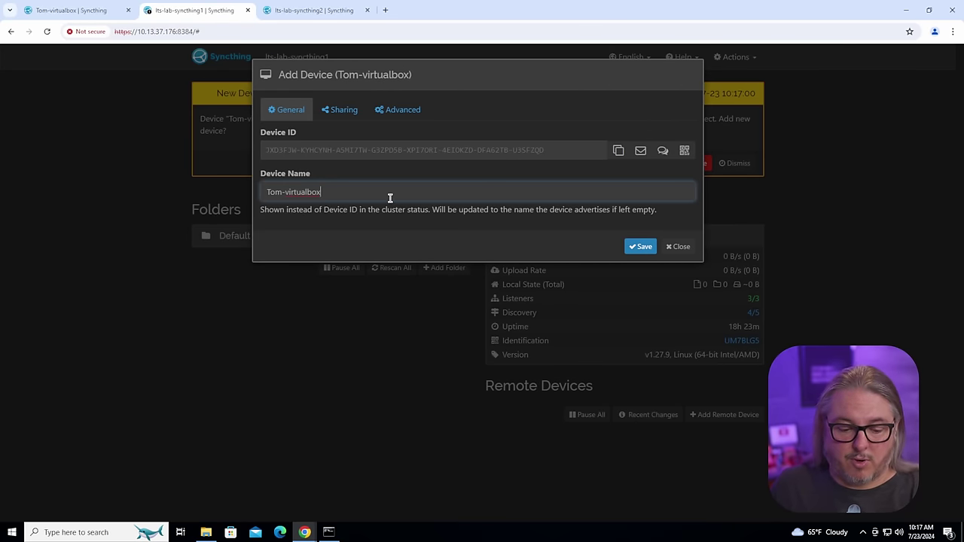
{"action": "type", "text": "111"}
{"action": "key", "text": "BackSpace"}
{"action": "key", "text": "BackSpace"}
{"action": "key", "text": "BackSpace"}
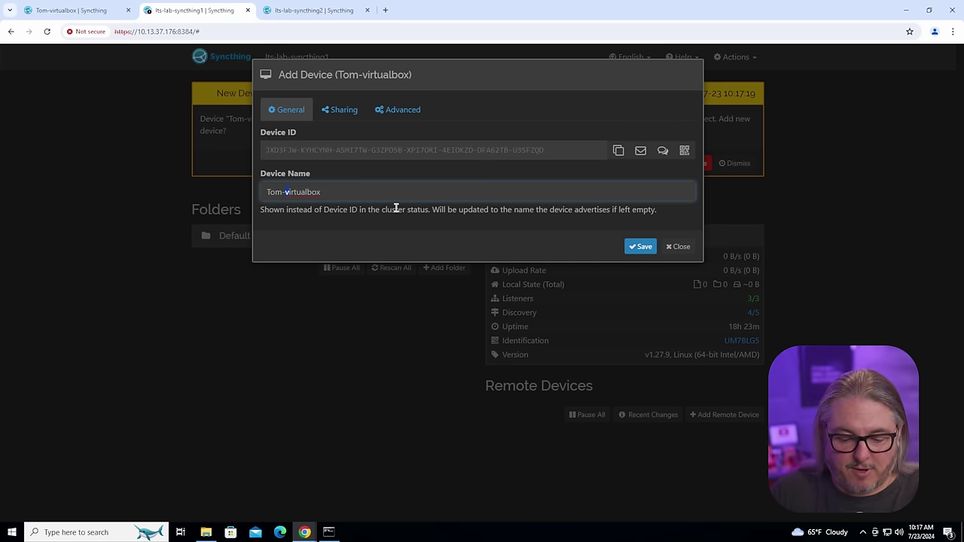
{"action": "type", "text": "V"}
{"action": "left_click", "coordinate": [644, 252]}
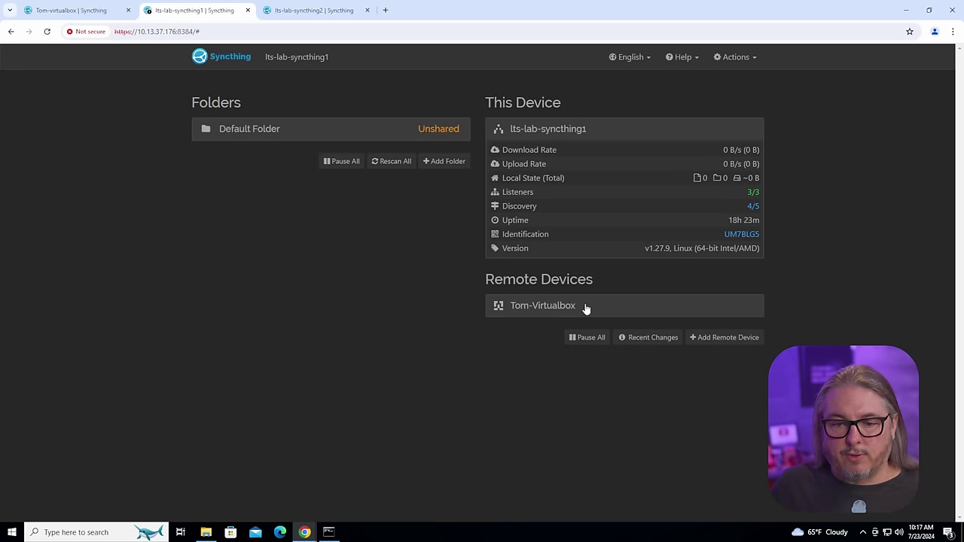
{"action": "left_click", "coordinate": [585, 310]}
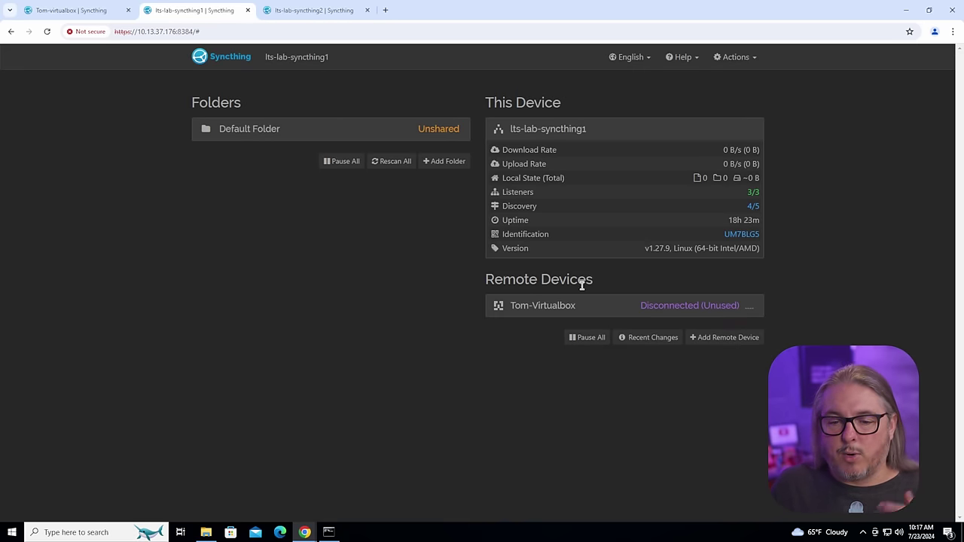
- Remove lts-lab-syncthing1's Default Folder, then go back to the Windows device
{"action": "left_click", "coordinate": [398, 135]}
{"action": "left_click", "coordinate": [450, 286]}
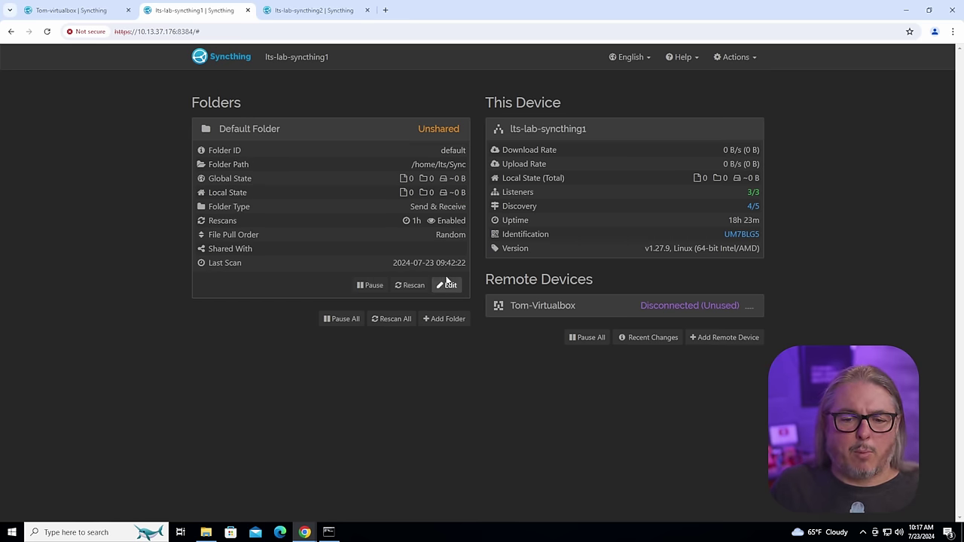
{"action": "left_click", "coordinate": [293, 329]}
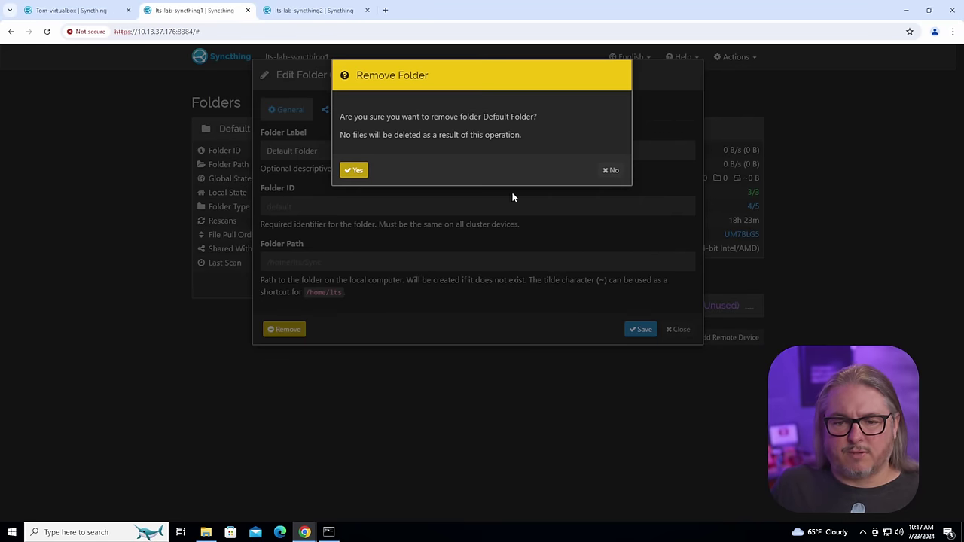
{"action": "left_click", "coordinate": [362, 170]}
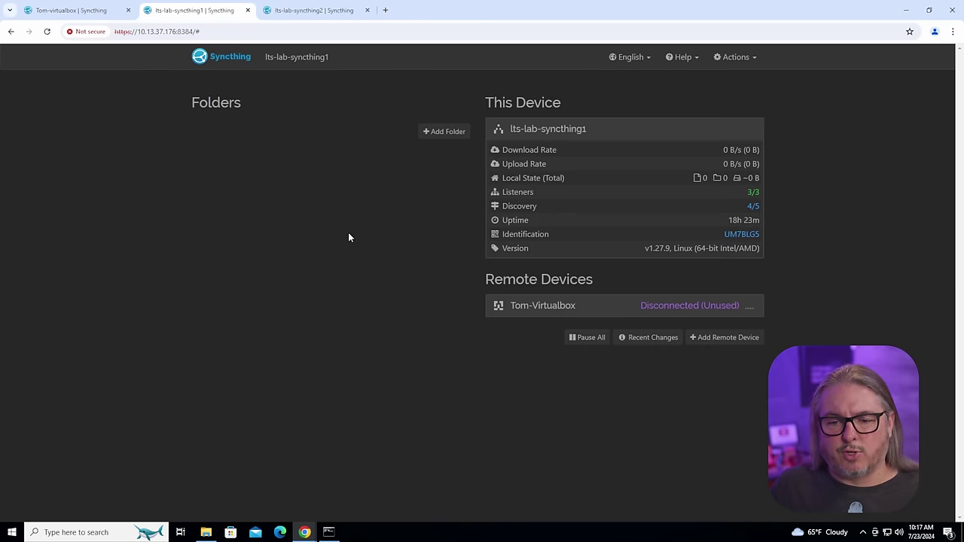
{"action": "left_click", "coordinate": [92, 17]}
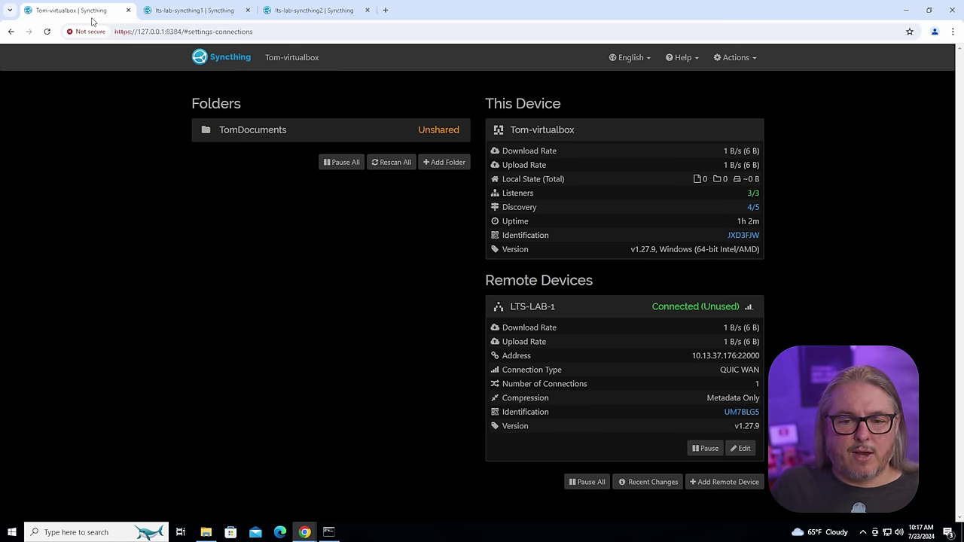
- Tick LTS-LAB-1 in TomDocuments' sharing settings, save, and check both show Up to Date
{"action": "left_click", "coordinate": [641, 311]}
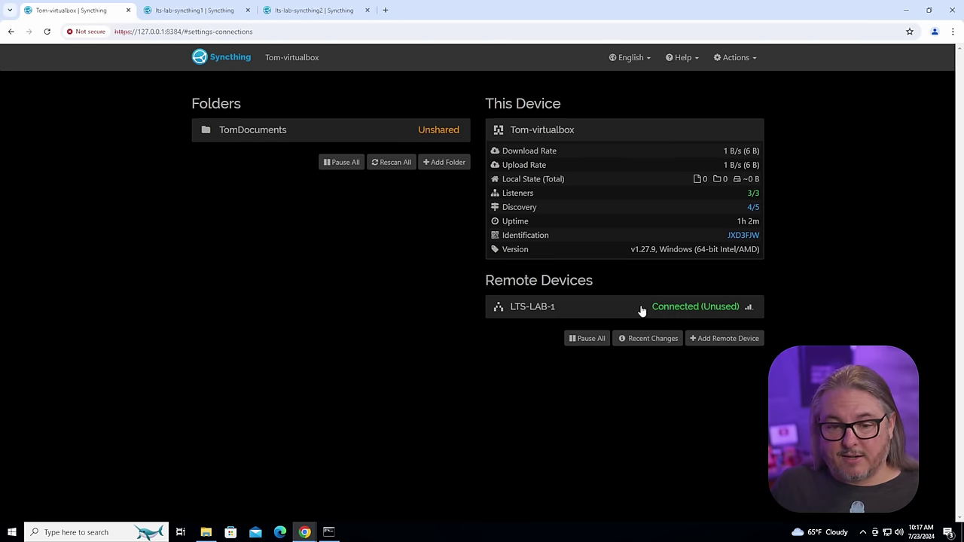
{"action": "left_click", "coordinate": [346, 133]}
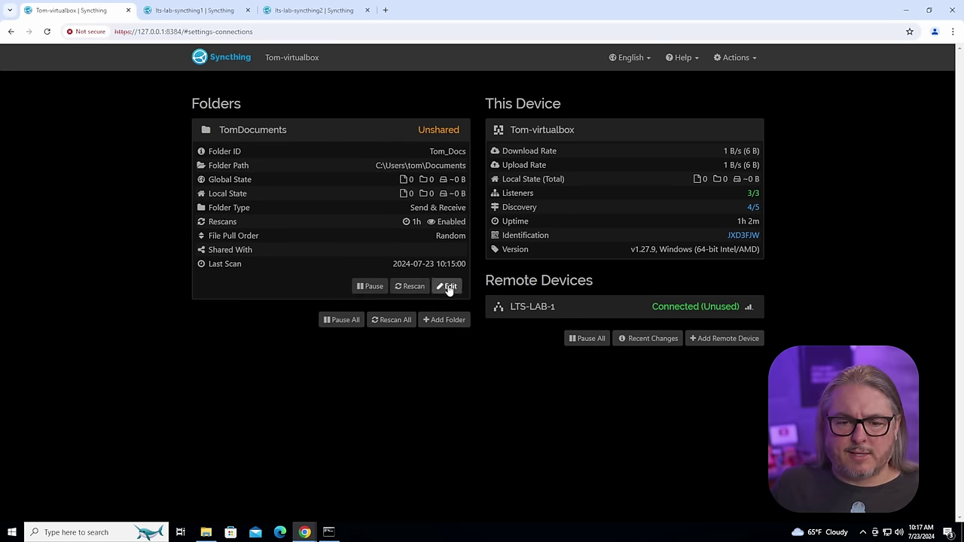
{"action": "left_click", "coordinate": [449, 287]}
{"action": "left_click", "coordinate": [339, 112]}
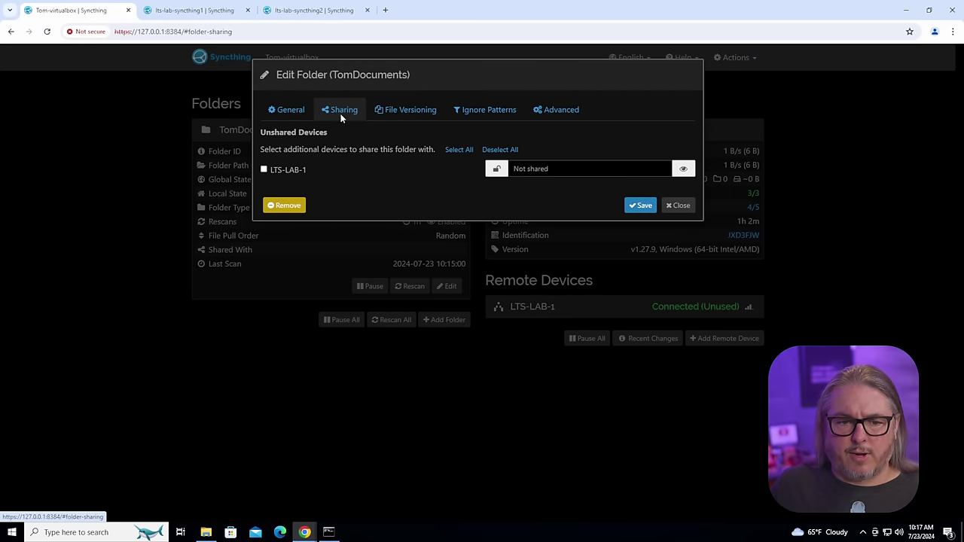
{"action": "left_click", "coordinate": [296, 173]}
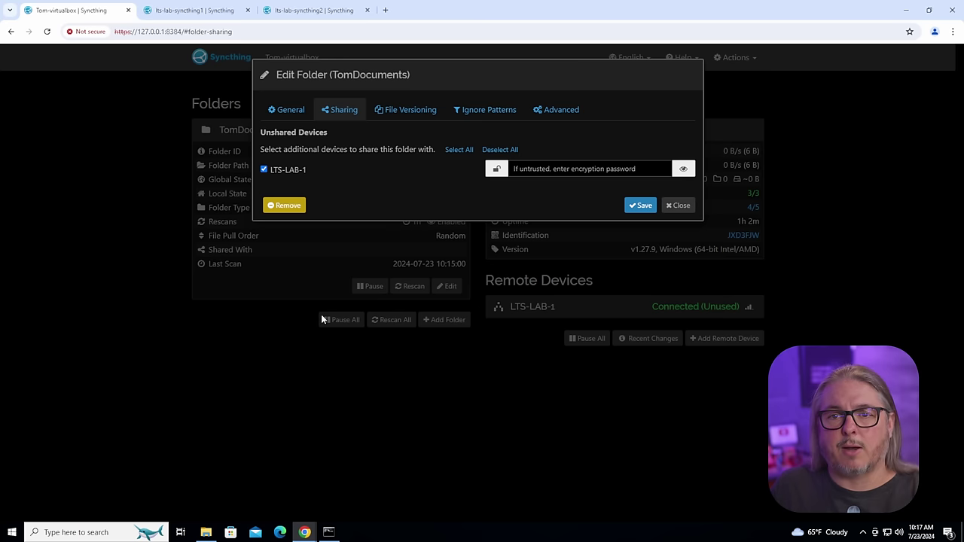
{"action": "left_click", "coordinate": [640, 205]}
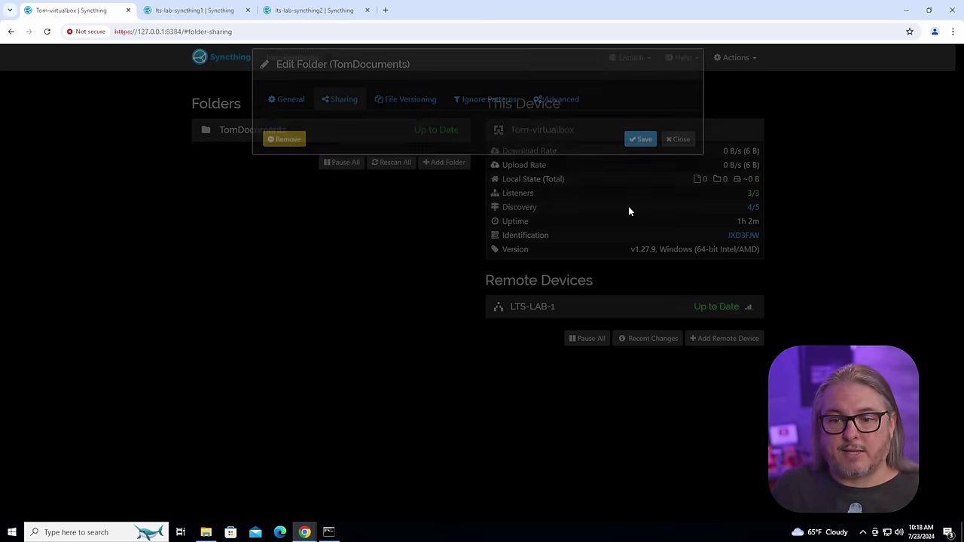
{"action": "left_click", "coordinate": [329, 128]}
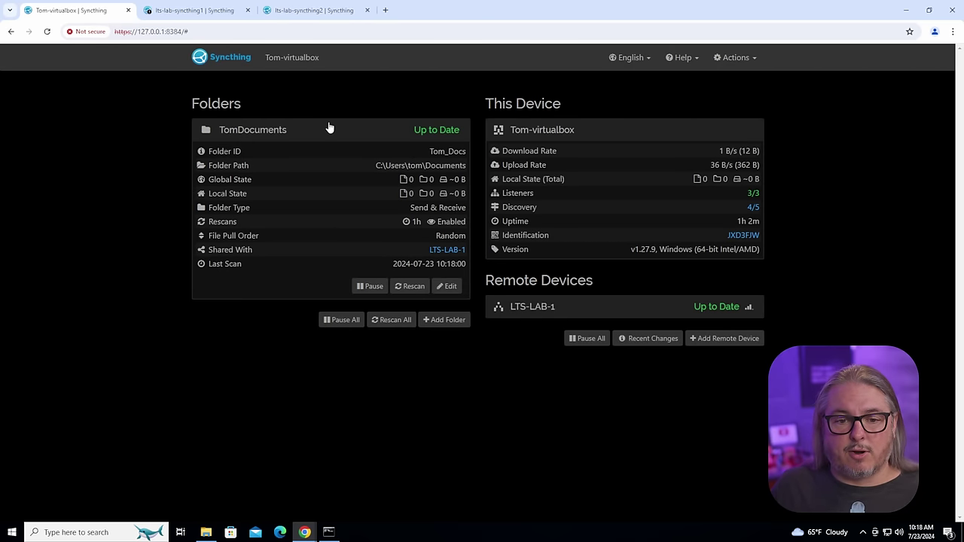
{"action": "left_click", "coordinate": [565, 307]}
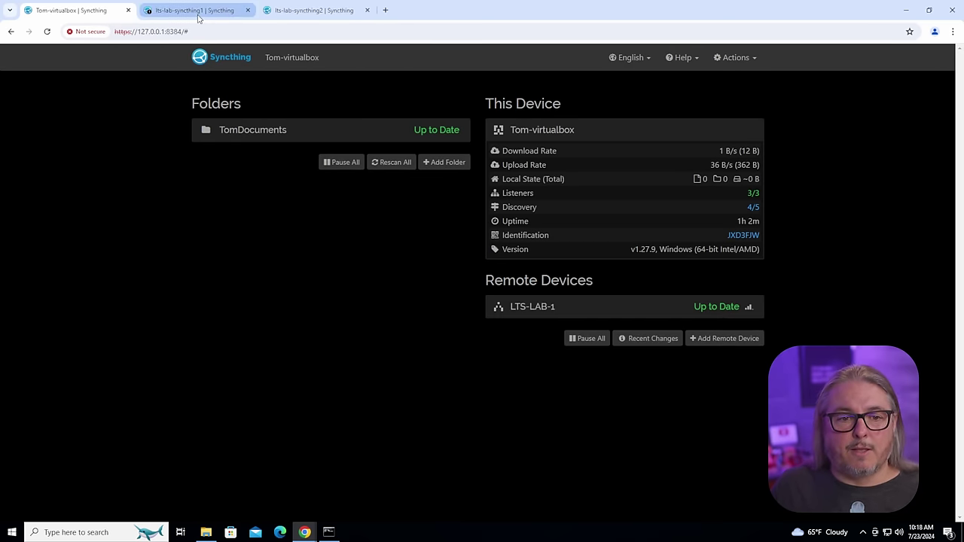
- On lts-lab-syncthing1, accept the offered Tom_Docs folder and review its label, ID and ~/TomDocuments path
{"action": "left_click", "coordinate": [195, 10]}
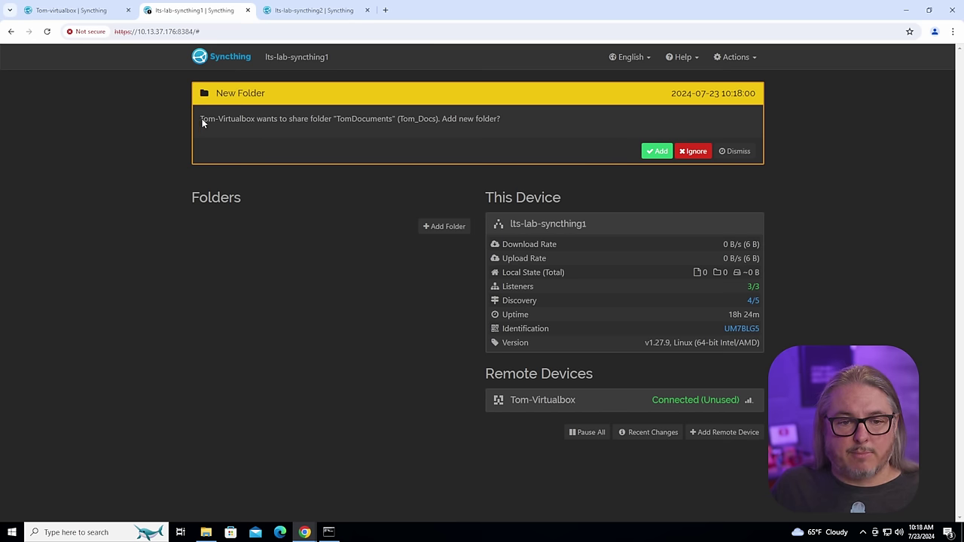
{"action": "left_click_drag", "start_coordinate": [202, 123], "coordinate": [406, 122]}
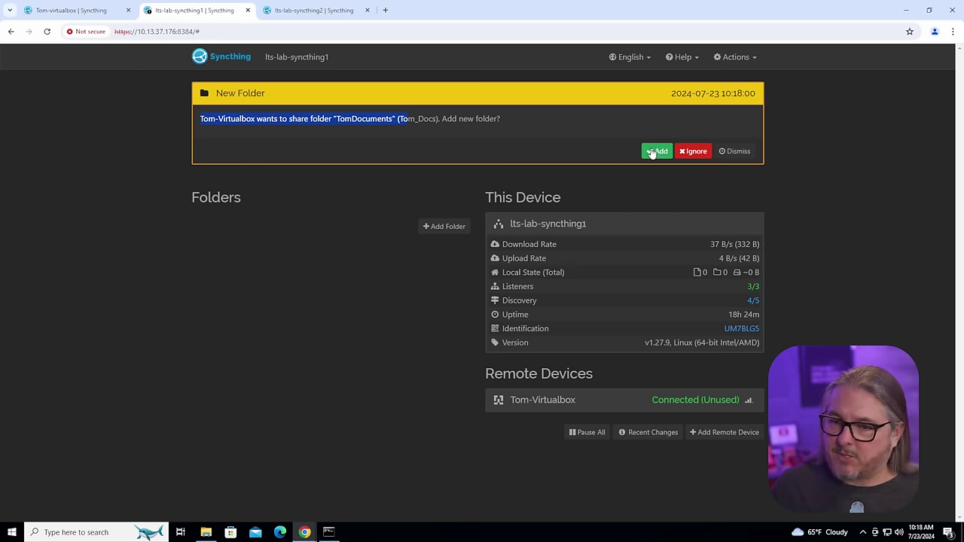
{"action": "left_click", "coordinate": [655, 152]}
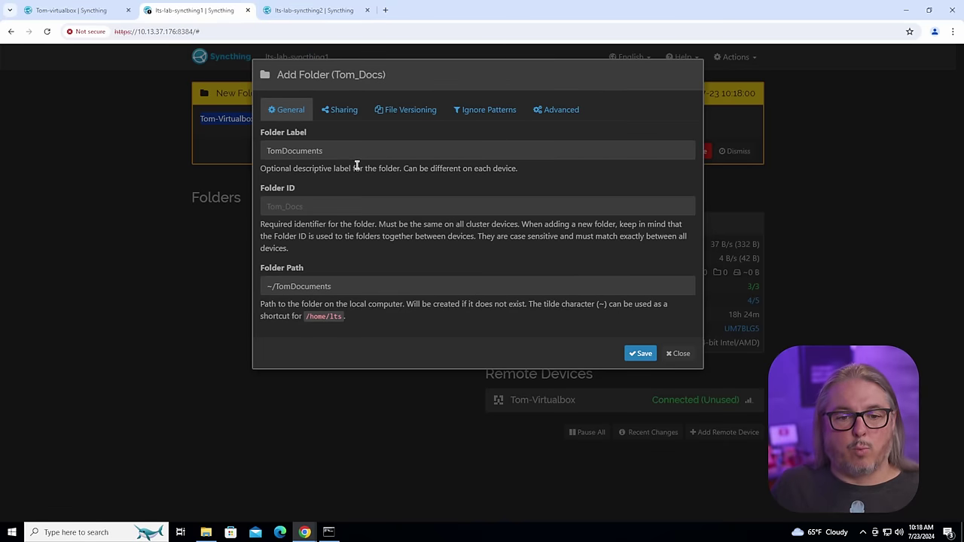
{"action": "left_click", "coordinate": [363, 283]}
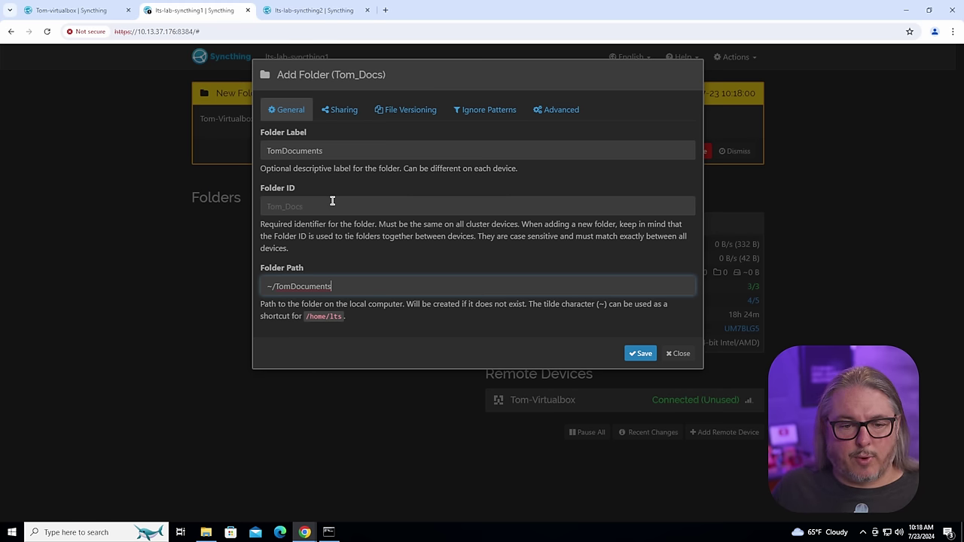
{"action": "left_click_drag", "start_coordinate": [332, 201], "coordinate": [290, 202]}
{"action": "left_click", "coordinate": [341, 150]}
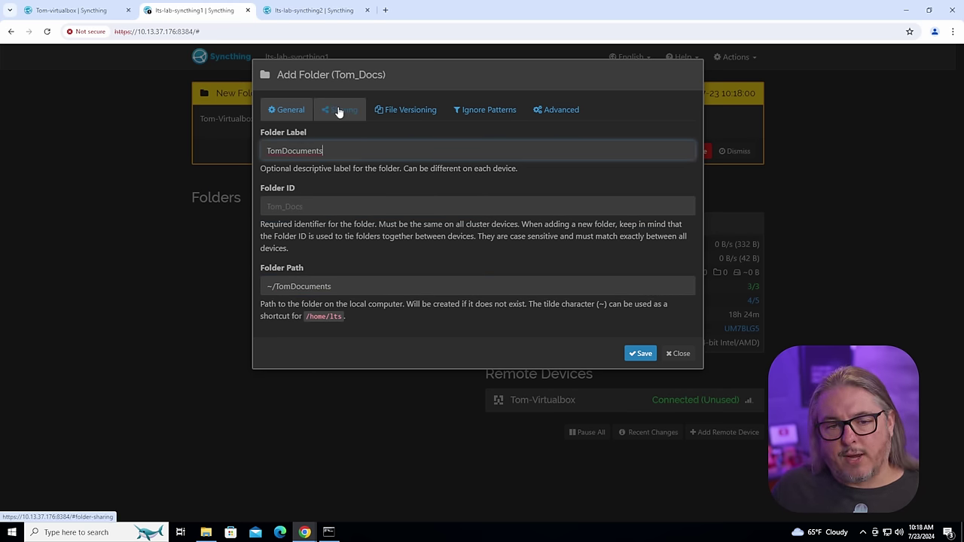
{"action": "left_click", "coordinate": [387, 112]}
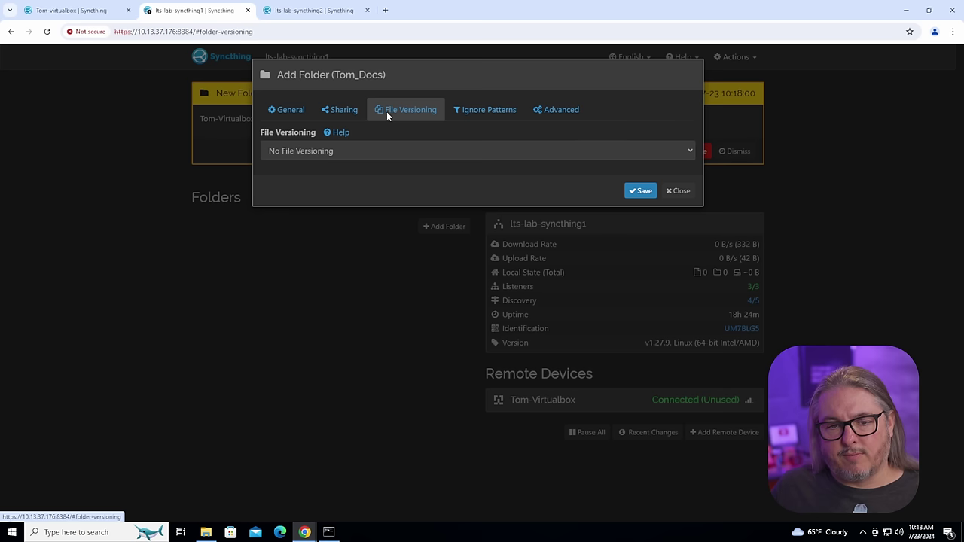
- Compare the Trash Can, Simple and External file versioning options and their settings
{"action": "left_click", "coordinate": [608, 149]}
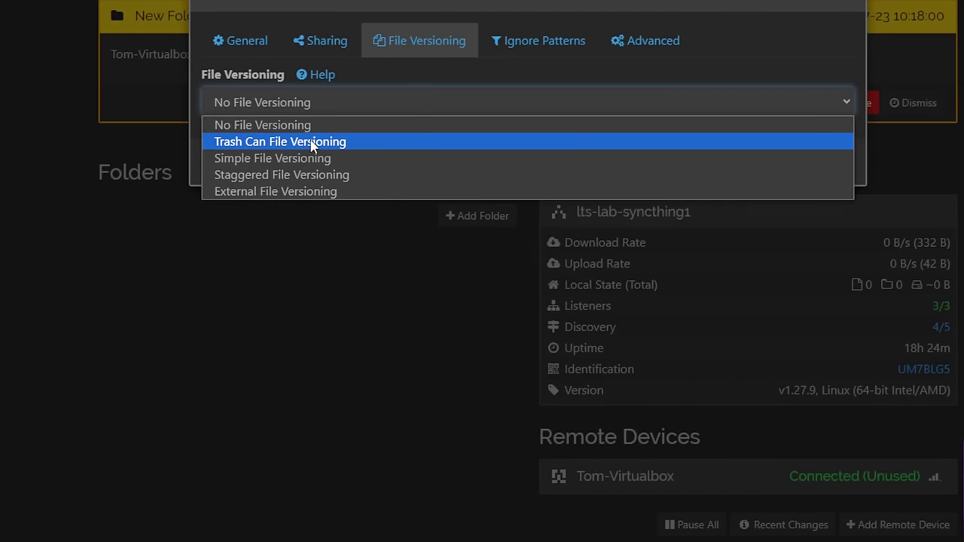
{"action": "left_click", "coordinate": [313, 142]}
{"action": "left_click", "coordinate": [318, 180]}
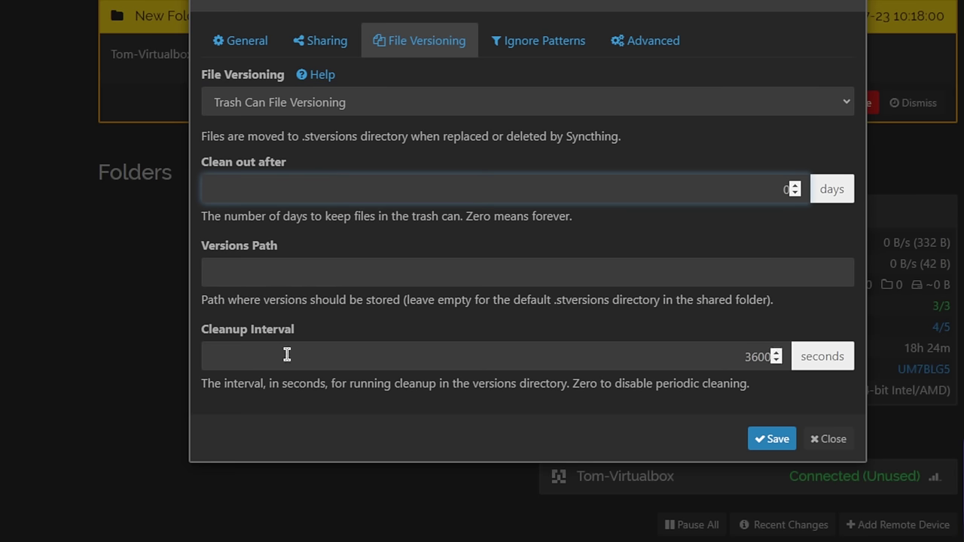
{"action": "left_click", "coordinate": [324, 97]}
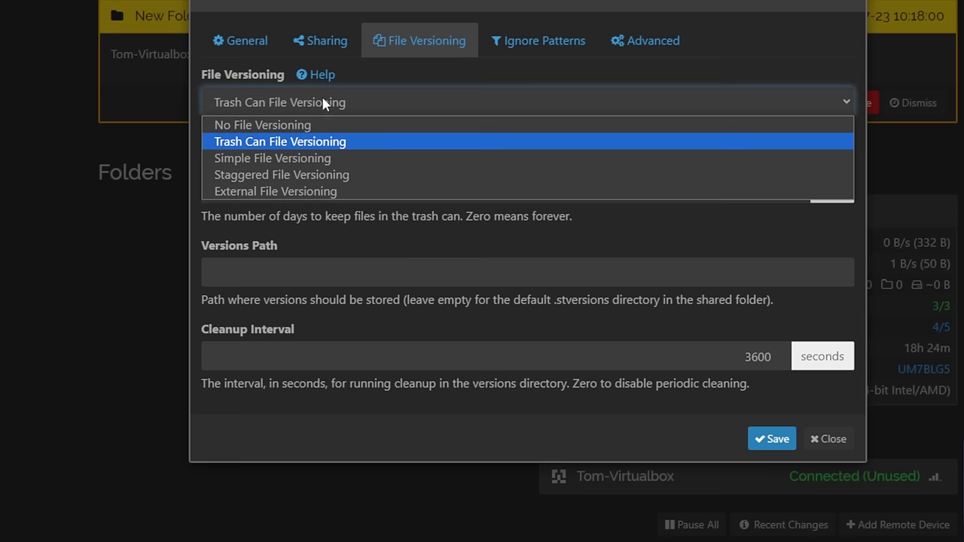
{"action": "left_click", "coordinate": [312, 154]}
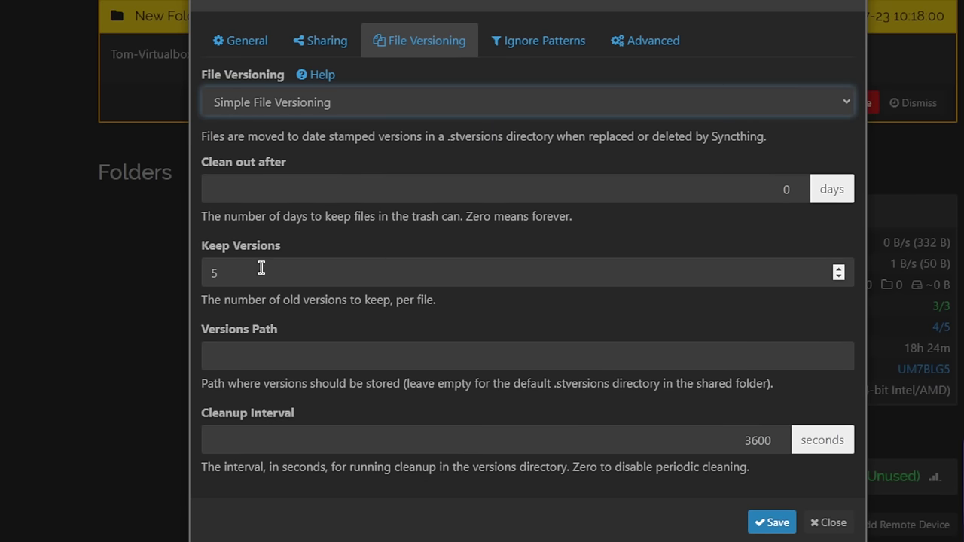
{"action": "left_click", "coordinate": [293, 360]}
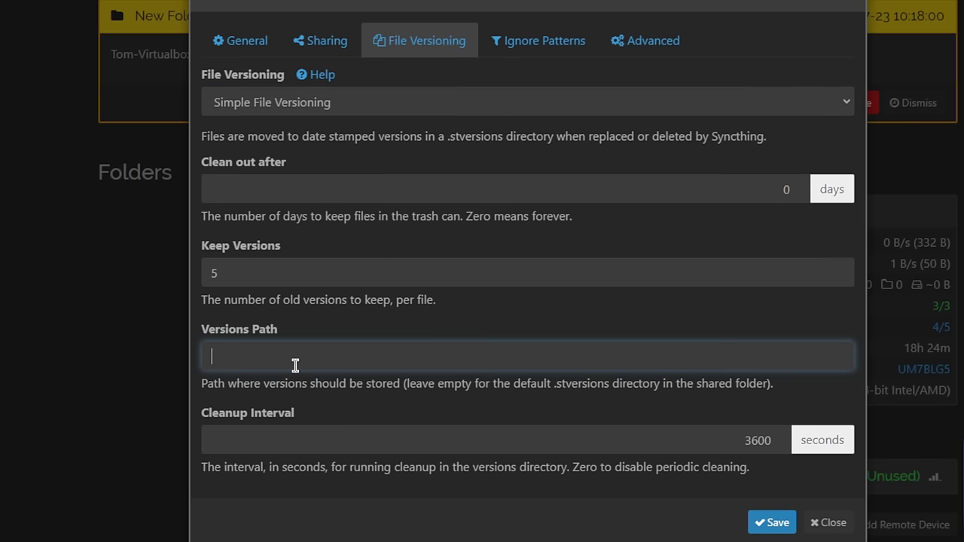
{"action": "left_click", "coordinate": [333, 445]}
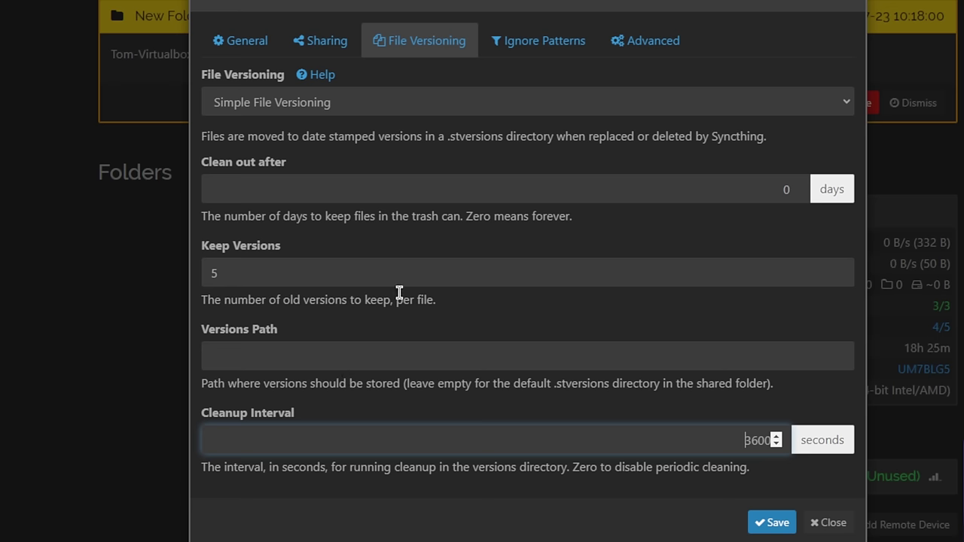
{"action": "left_click", "coordinate": [344, 181]}
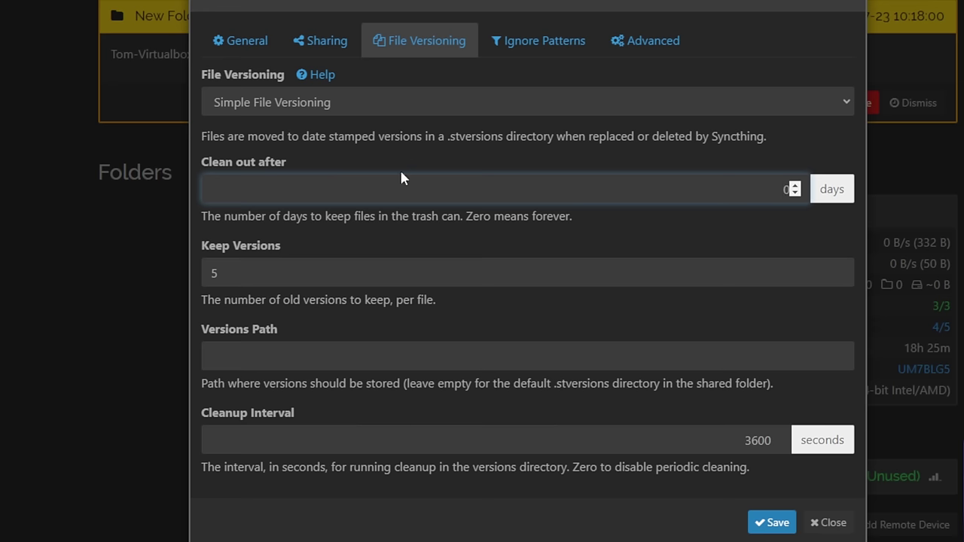
{"action": "left_click", "coordinate": [393, 100]}
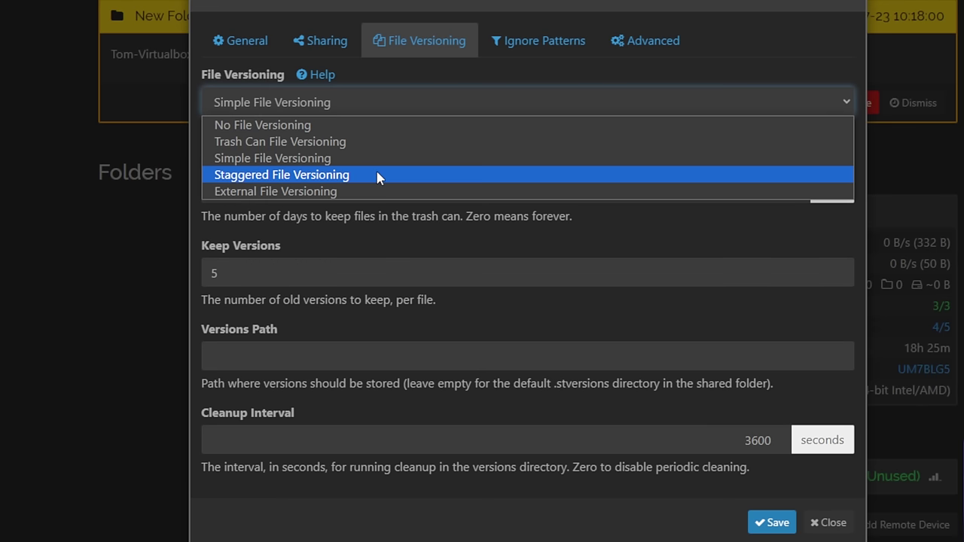
{"action": "left_click", "coordinate": [368, 193]}
{"action": "left_click", "coordinate": [323, 202]}
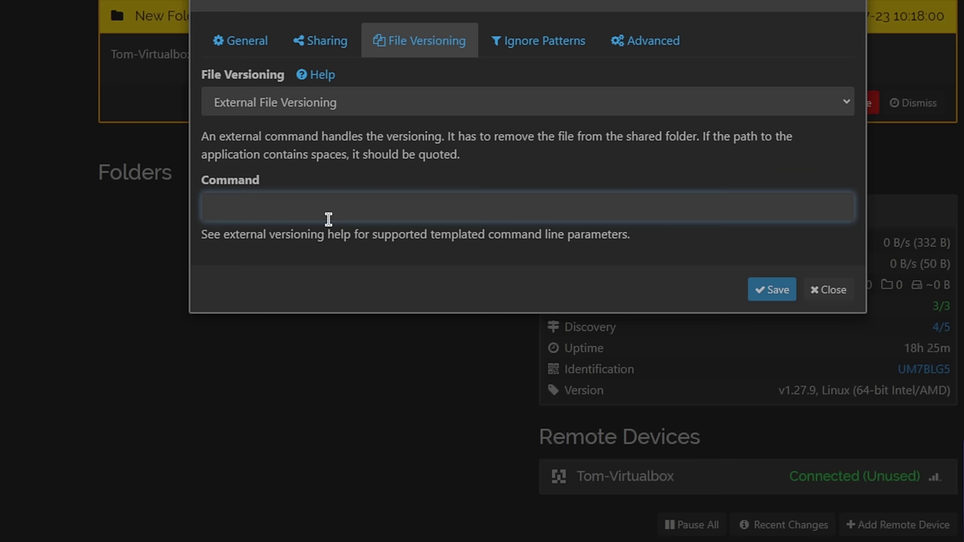
- Review the Ignore Patterns and Advanced settings, then save the TomDocuments folder
{"action": "left_click", "coordinate": [531, 42]}
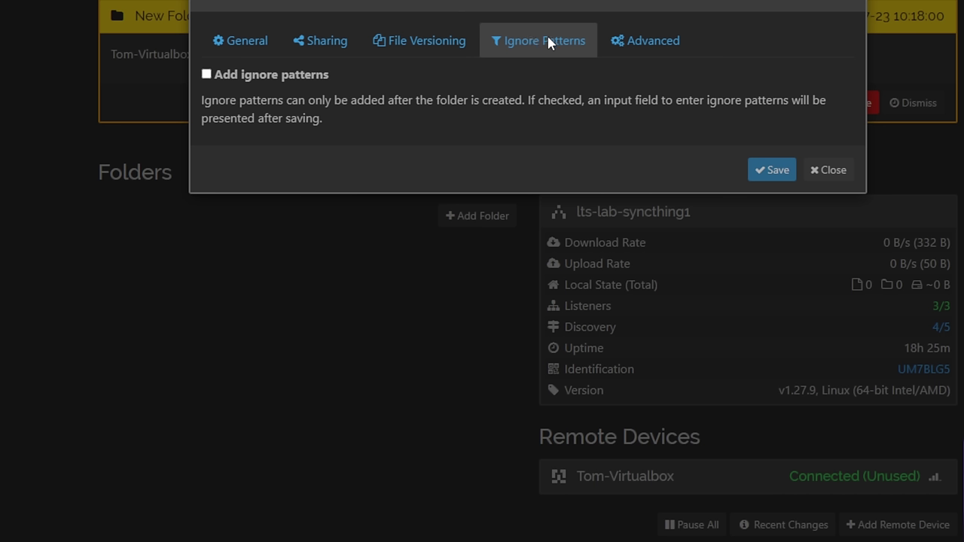
{"action": "left_click", "coordinate": [647, 42]}
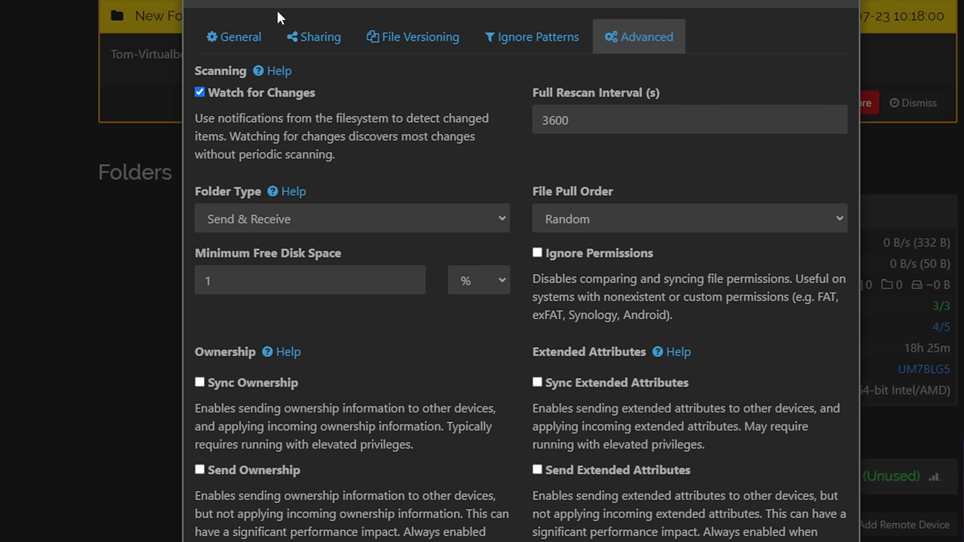
{"action": "left_click", "coordinate": [231, 44]}
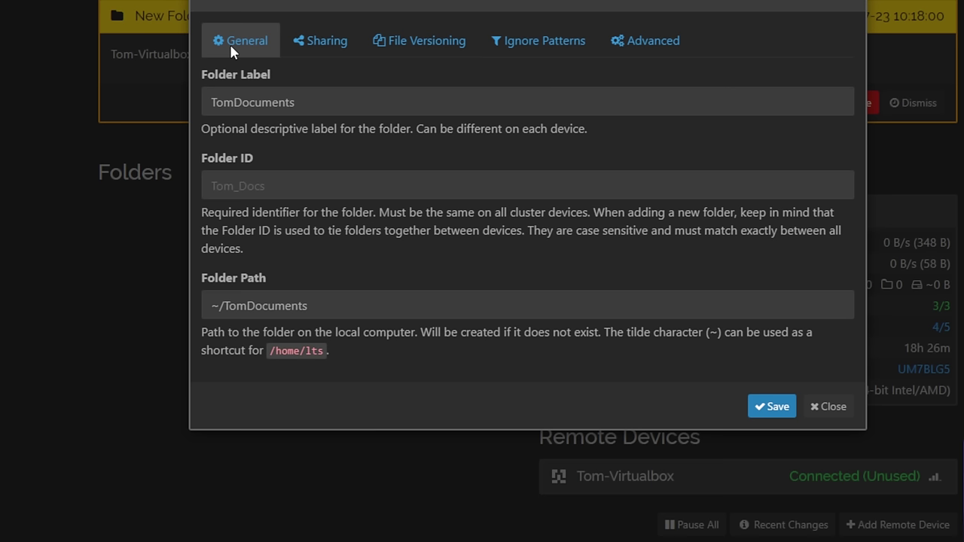
{"action": "left_click", "coordinate": [774, 409]}
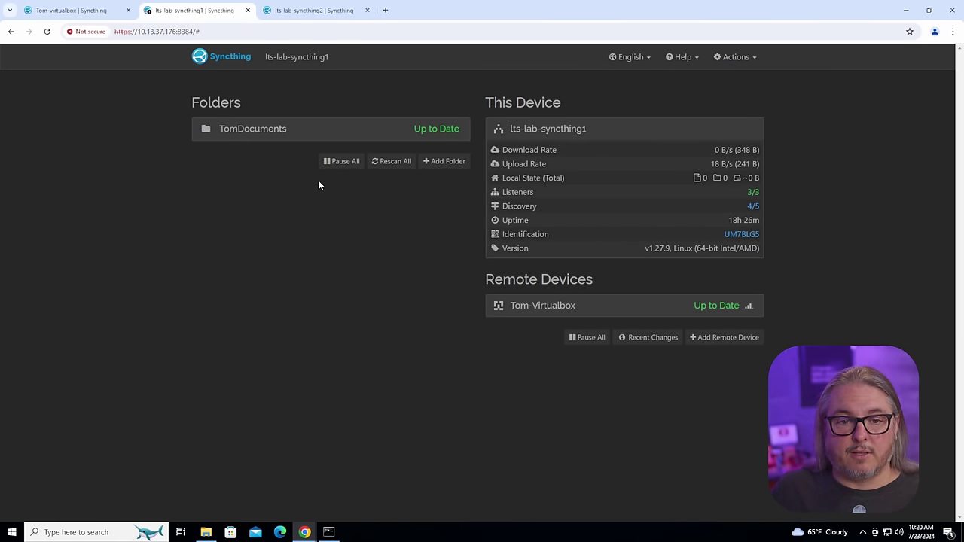
- On Tom-virtualbox, check LTS-LAB-1's address port 22000 and the TomDocuments folder details
{"action": "left_click", "coordinate": [58, 9]}
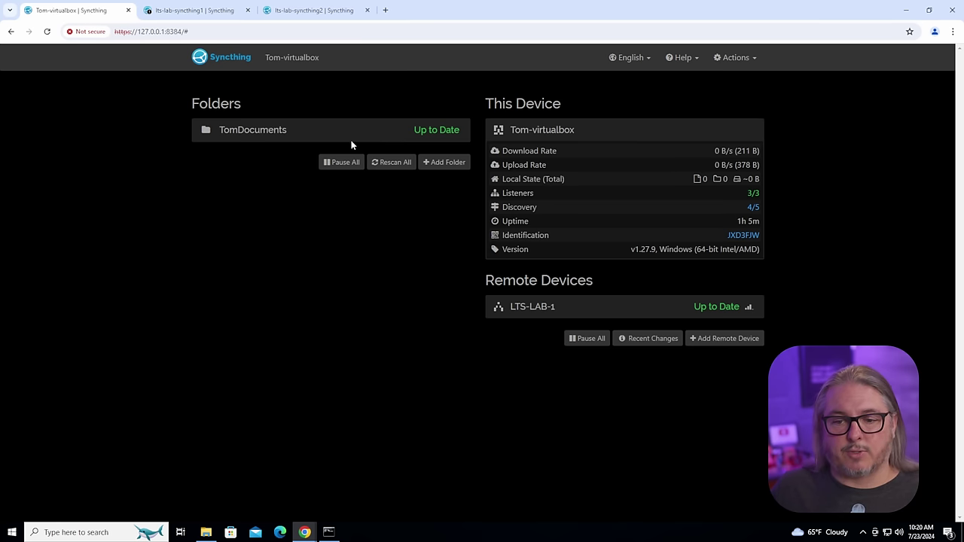
{"action": "left_click", "coordinate": [623, 308]}
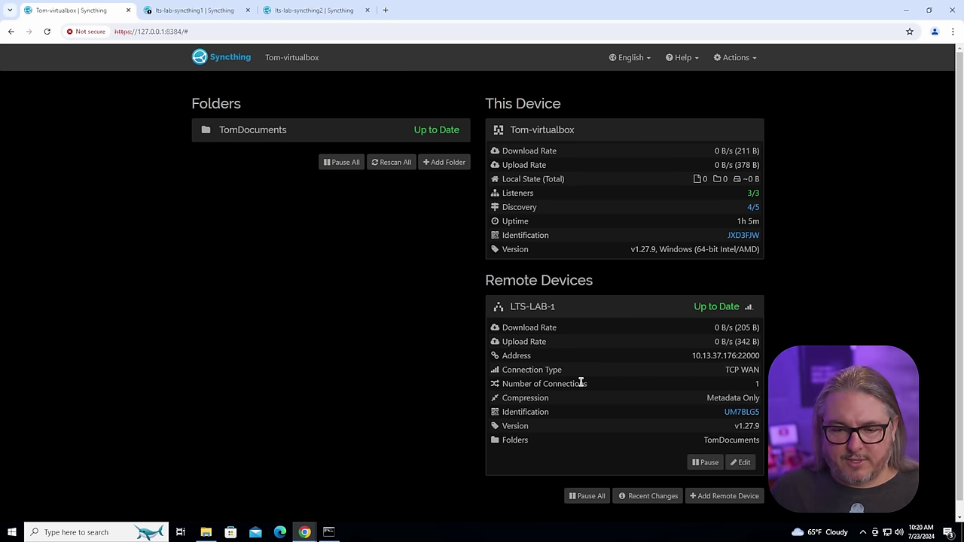
{"action": "mouse_move", "coordinate": [735, 356]}
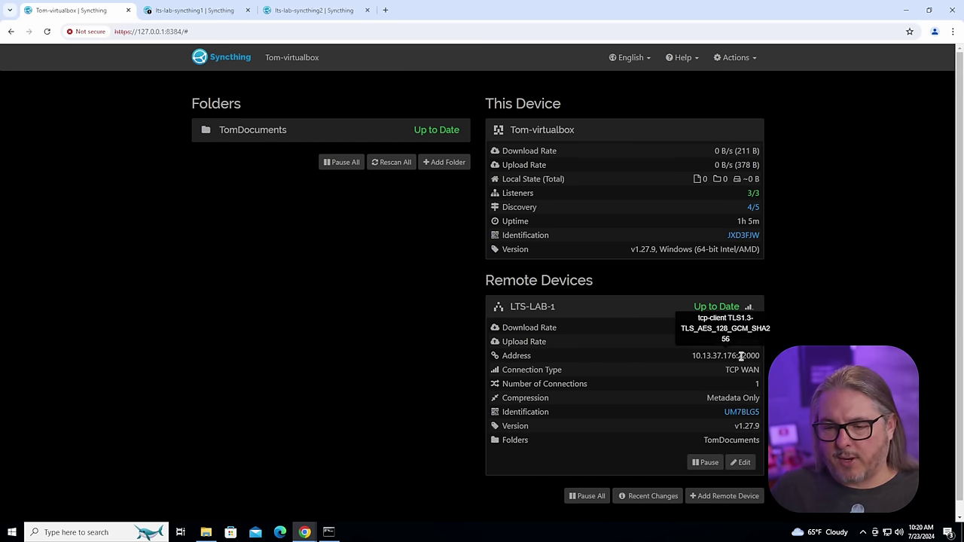
{"action": "left_click_drag", "start_coordinate": [737, 356], "coordinate": [759, 355]}
{"action": "left_click", "coordinate": [369, 129]}
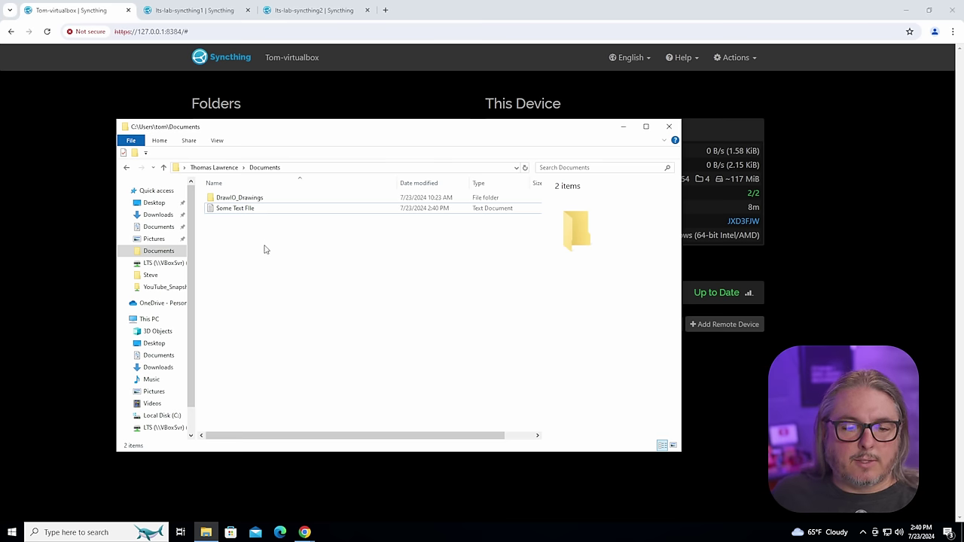
- Create a test2 text file in Documents containing 'Some data' and save it
{"action": "right_click", "coordinate": [227, 263]}
{"action": "mouse_move", "coordinate": [336, 372]}
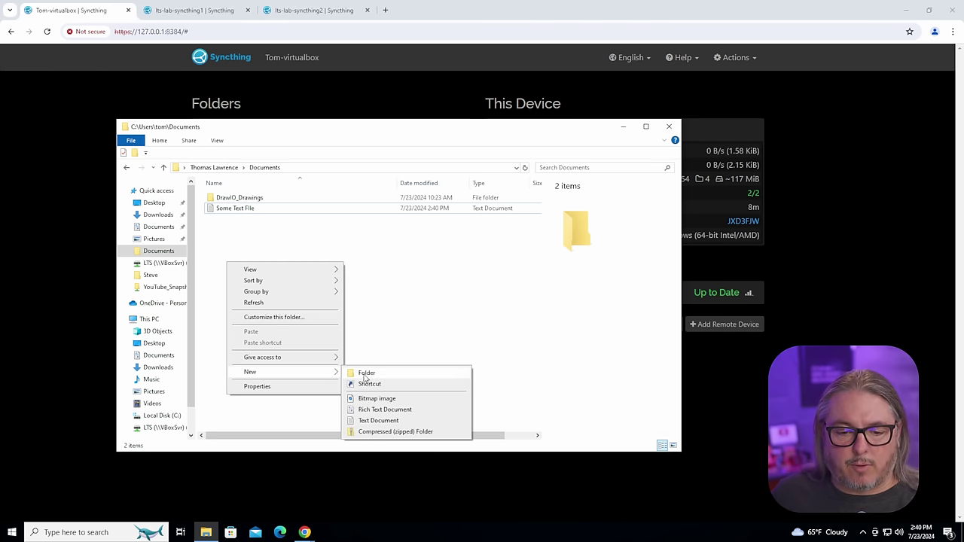
{"action": "left_click", "coordinate": [410, 421]}
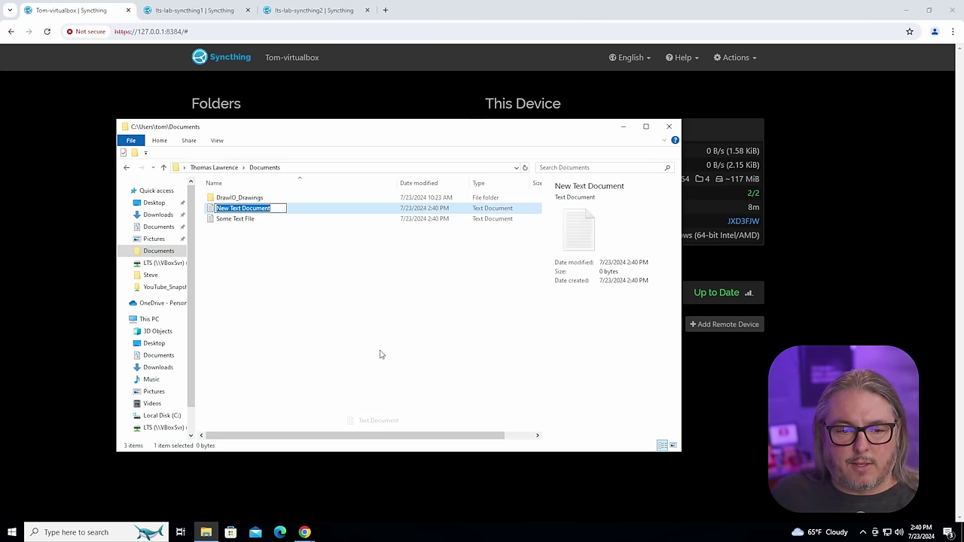
{"action": "type", "text": "test"}
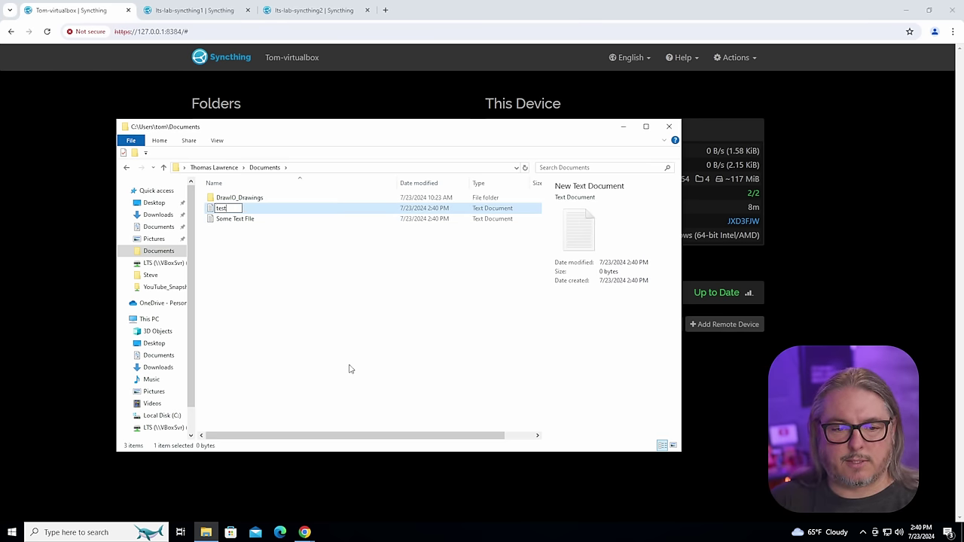
{"action": "type", "text": "2."}
{"action": "key", "text": "Return"}
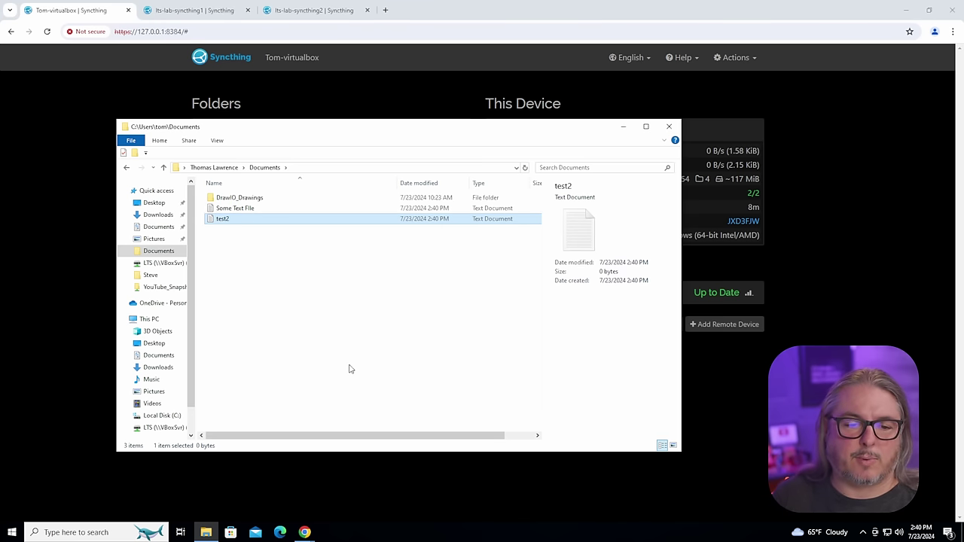
{"action": "double_click", "coordinate": [221, 221]}
{"action": "type", "text": "Some data"}
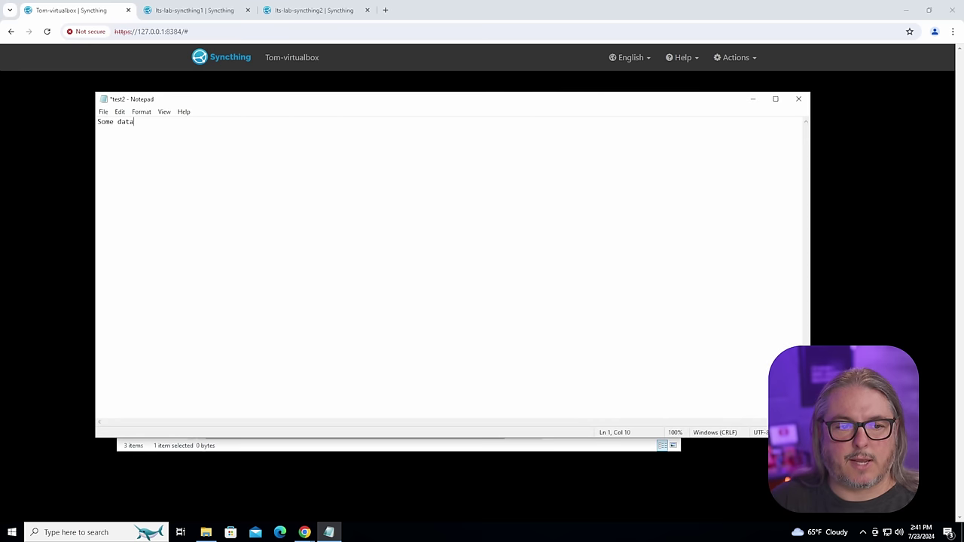
{"action": "key", "text": "ctrl+s"}
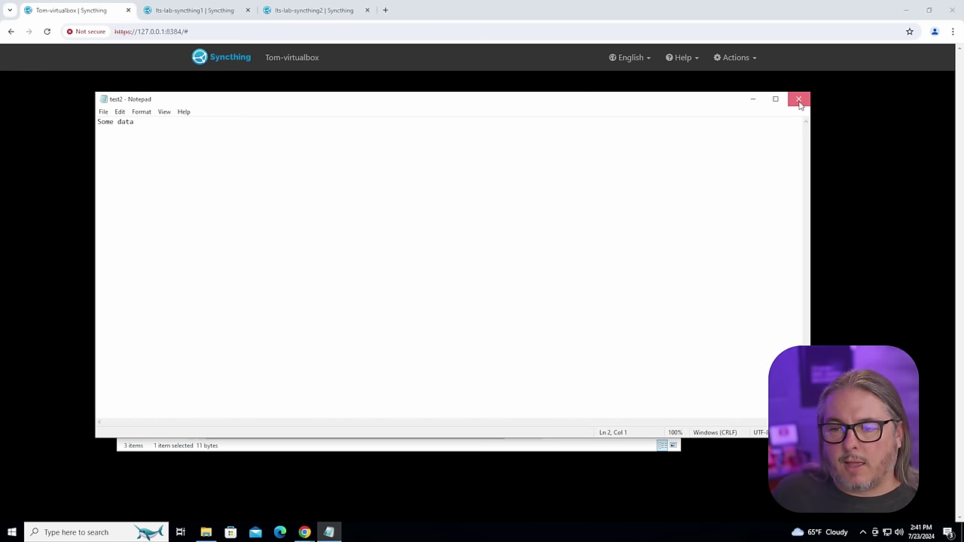
{"action": "left_click", "coordinate": [798, 98]}
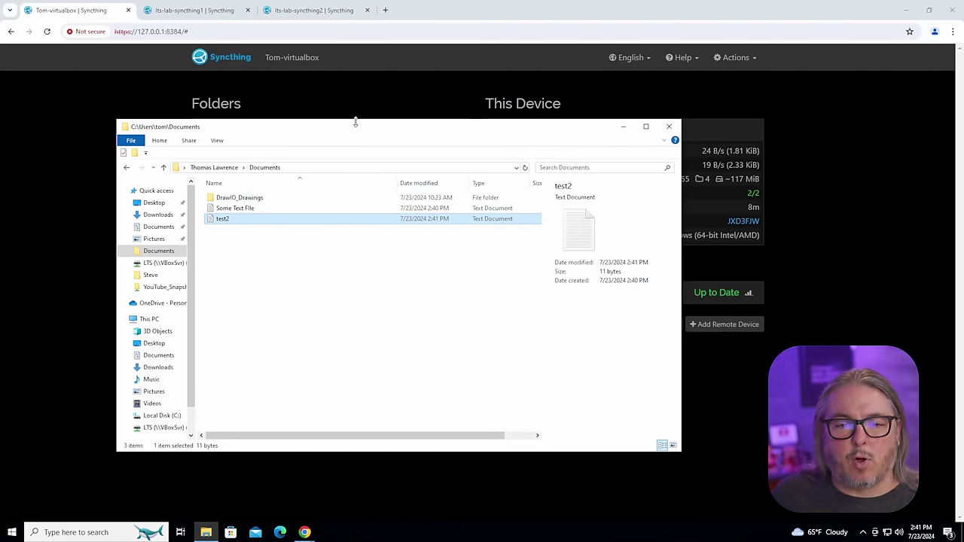
{"action": "left_click_drag", "start_coordinate": [355, 122], "coordinate": [388, 159]}
- List ~/TomDocuments in the Linux terminal to confirm test2.txt has arrived
{"action": "key", "text": "alt+Tab"}
{"action": "left_click_drag", "start_coordinate": [430, 90], "coordinate": [510, 104]}
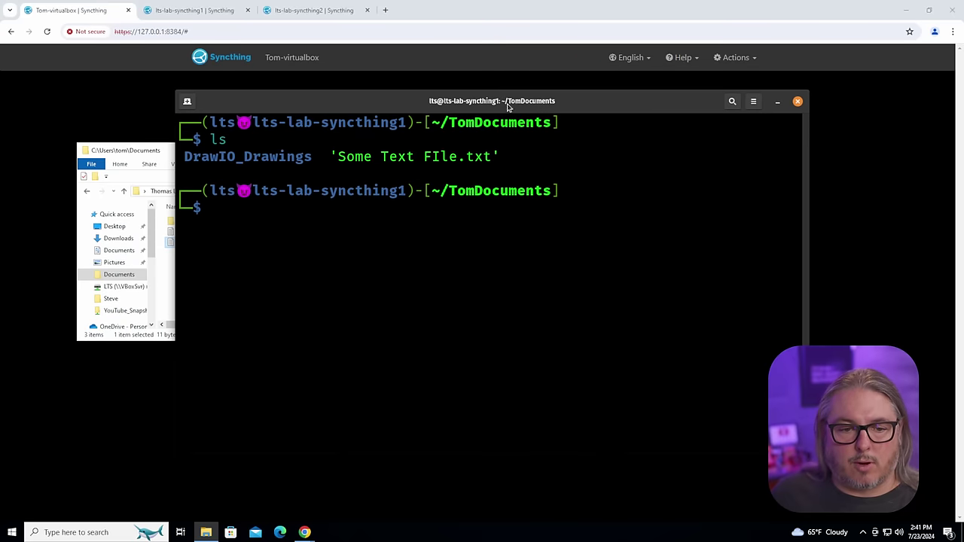
{"action": "type", "text": "ls"}
{"action": "key", "text": "Return"}
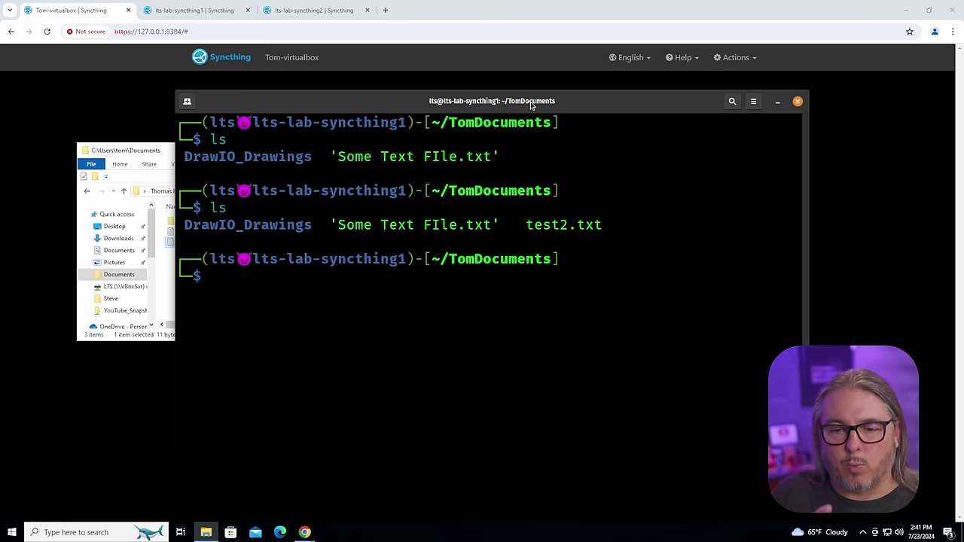
{"action": "left_click_drag", "start_coordinate": [531, 105], "coordinate": [607, 105]}
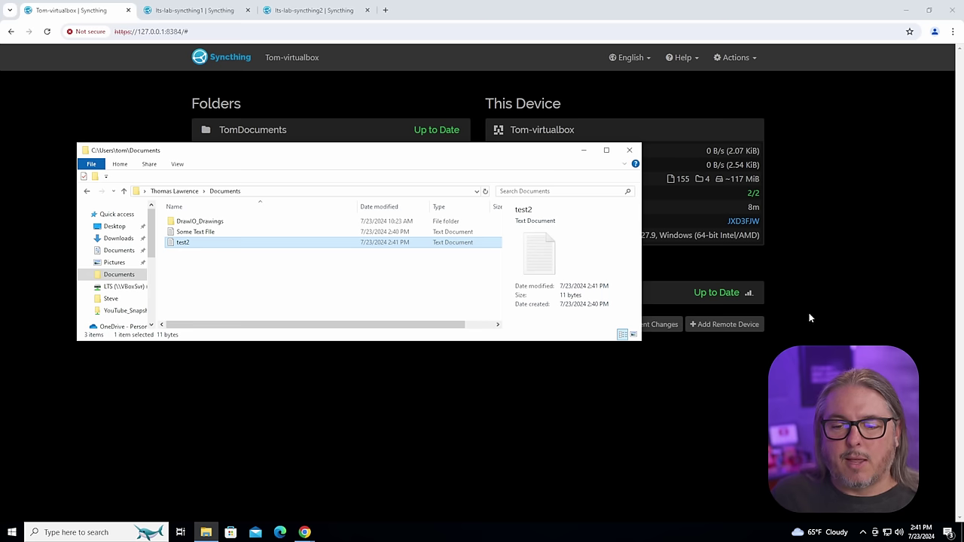
- Pause syncing with the LTS-LAB-1 device from its Syncthing panel
{"action": "left_click", "coordinate": [684, 296]}
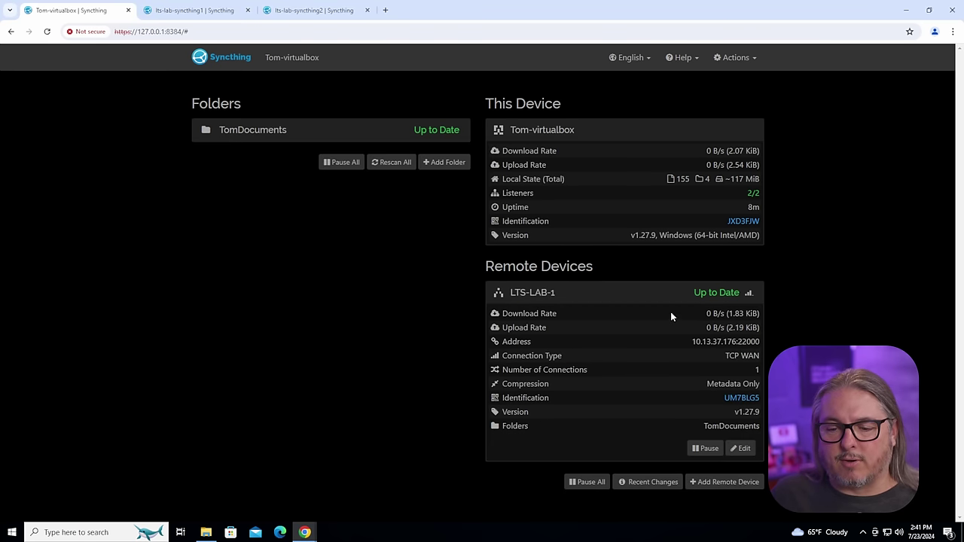
{"action": "left_click", "coordinate": [708, 448]}
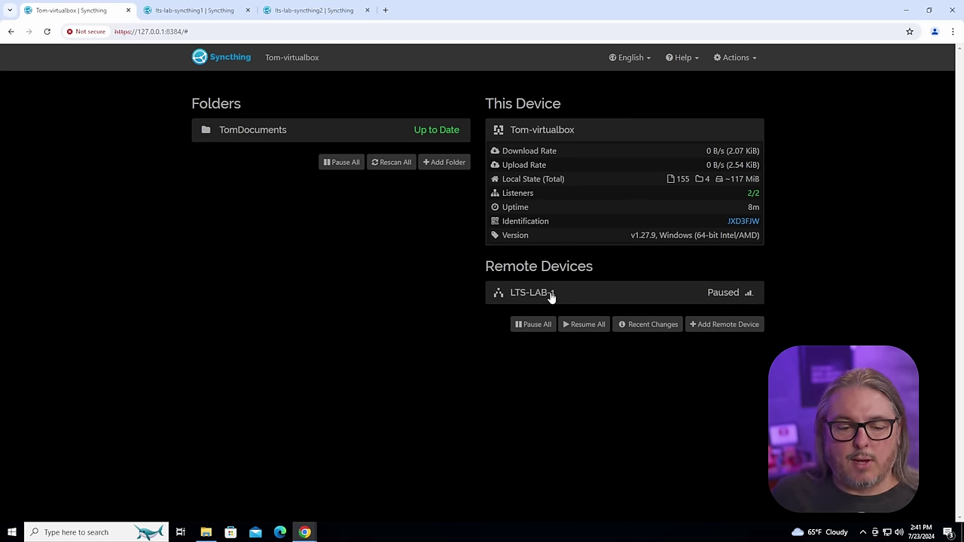
{"action": "left_click", "coordinate": [206, 533]}
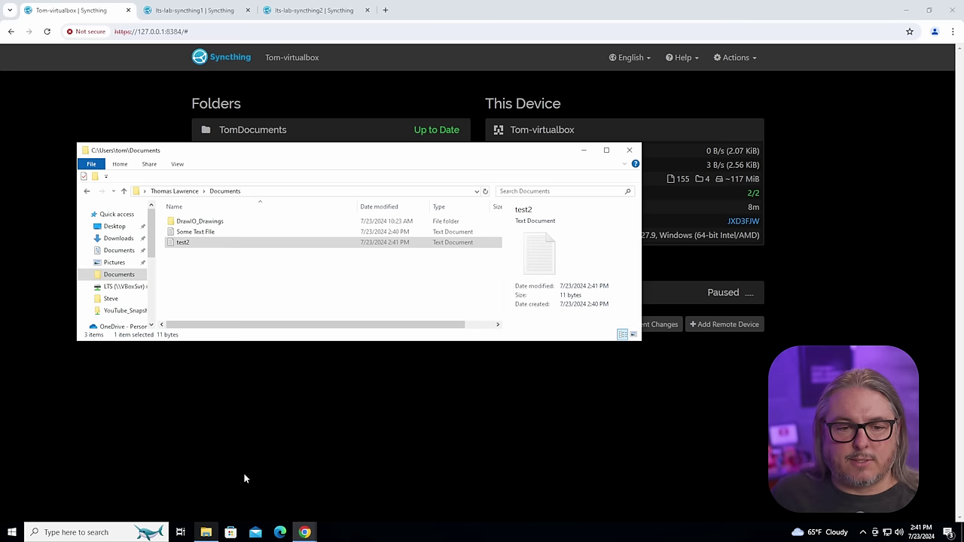
- Add a second line 'Edited on Windows' to test2 in Notepad and save it
{"action": "right_click", "coordinate": [198, 248]}
{"action": "left_click", "coordinate": [218, 254]}
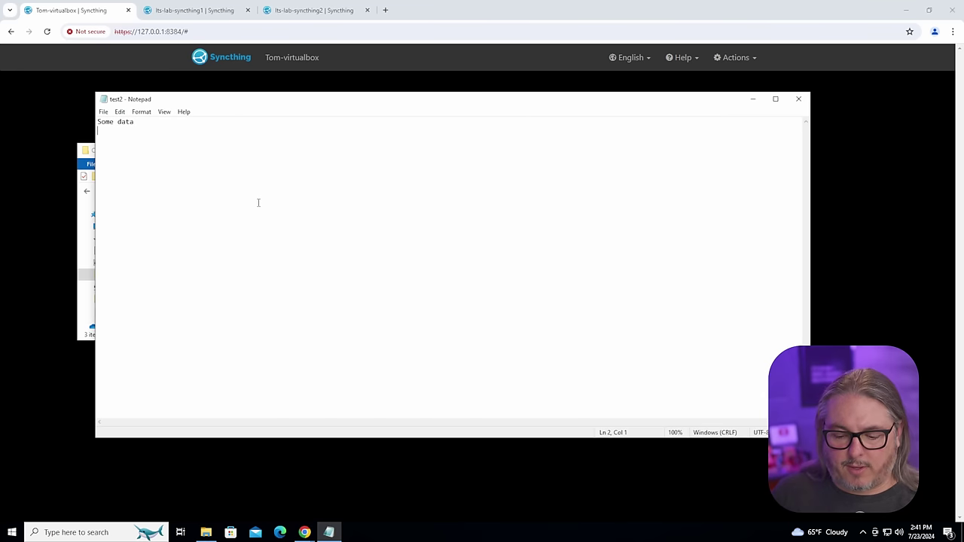
{"action": "type", "text": "Edited"}
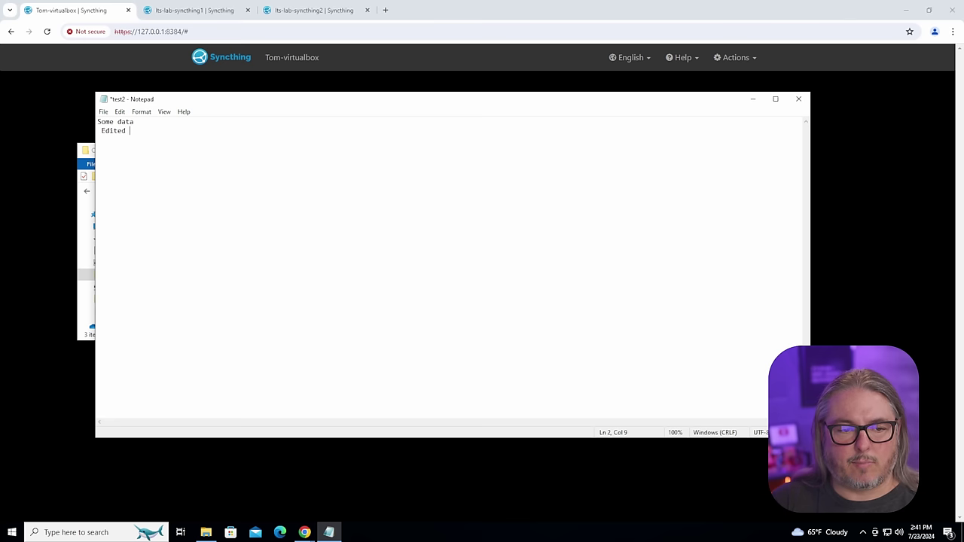
{"action": "type", "text": " on Windows"}
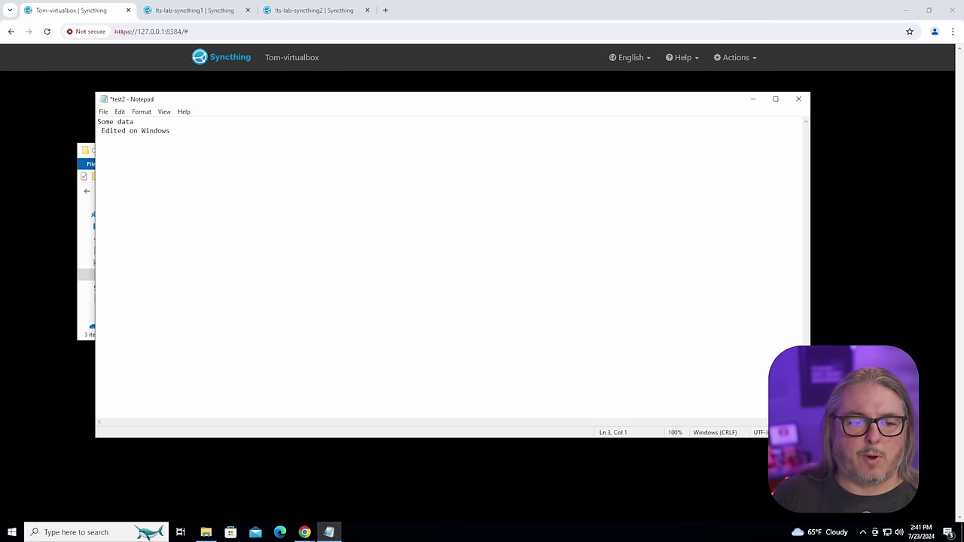
{"action": "key", "text": "Delete"}
{"action": "key", "text": "End"}
{"action": "key", "text": "ctrl+s"}
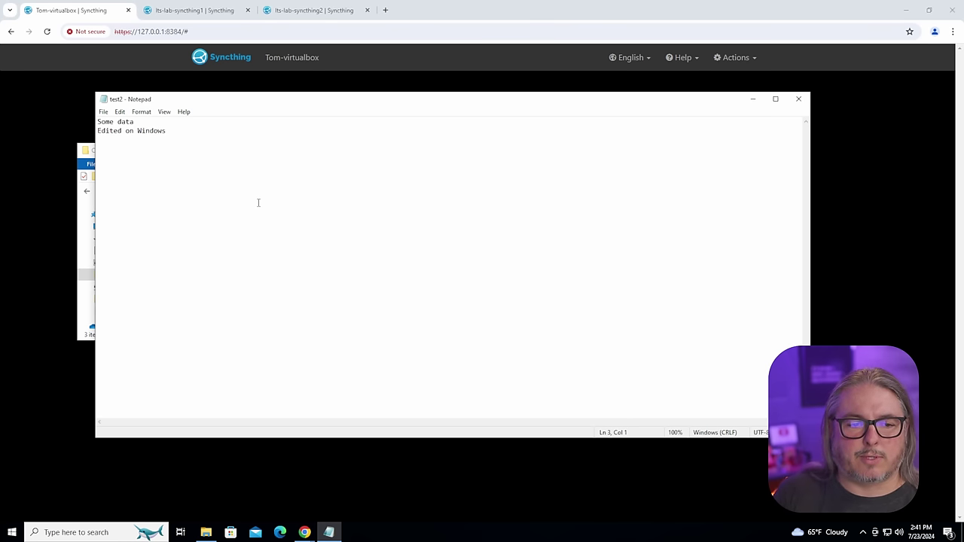
{"action": "left_click", "coordinate": [798, 98]}
{"action": "key", "text": "alt+Tab"}
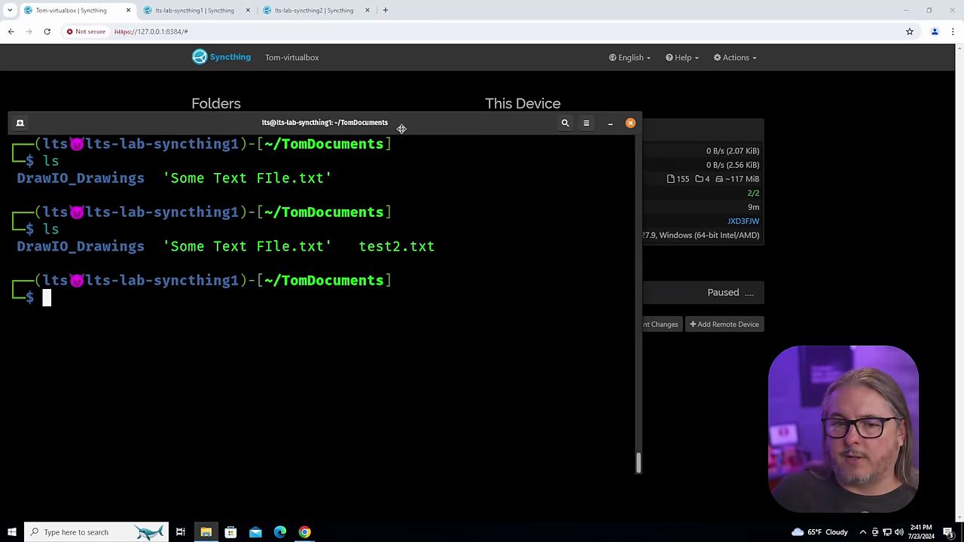
- Append the line 'Edited on Linux' to test2.txt in vim, then save and quit with :wq
{"action": "left_click_drag", "start_coordinate": [407, 123], "coordinate": [552, 113]}
{"action": "type", "text": "vim t"}
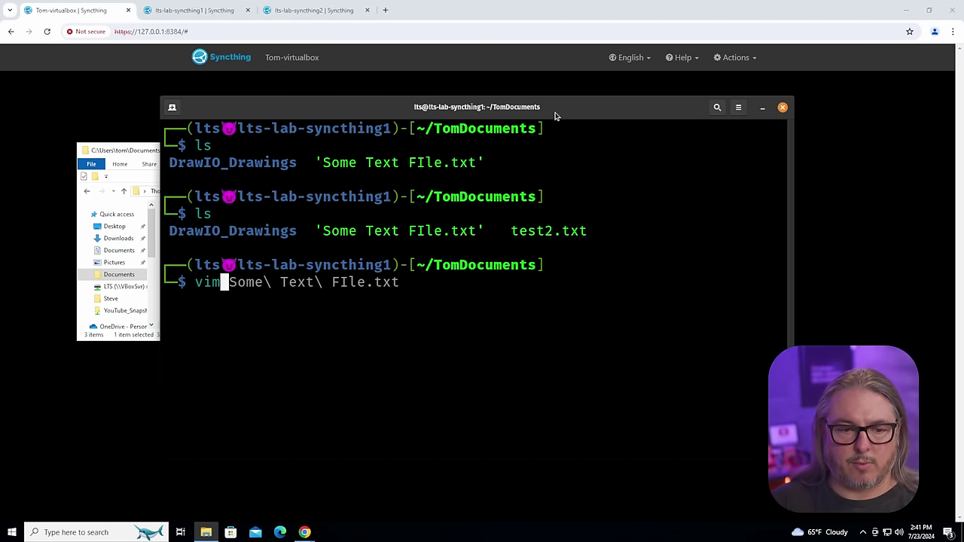
{"action": "key", "text": "Tab"}
{"action": "key", "text": "Return"}
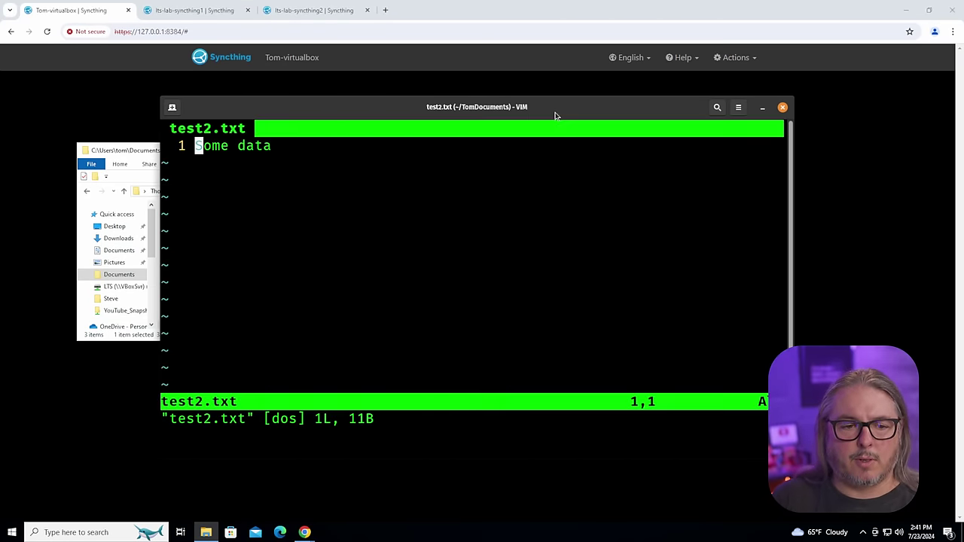
{"action": "key", "text": "a"}
{"action": "key", "text": "End"}
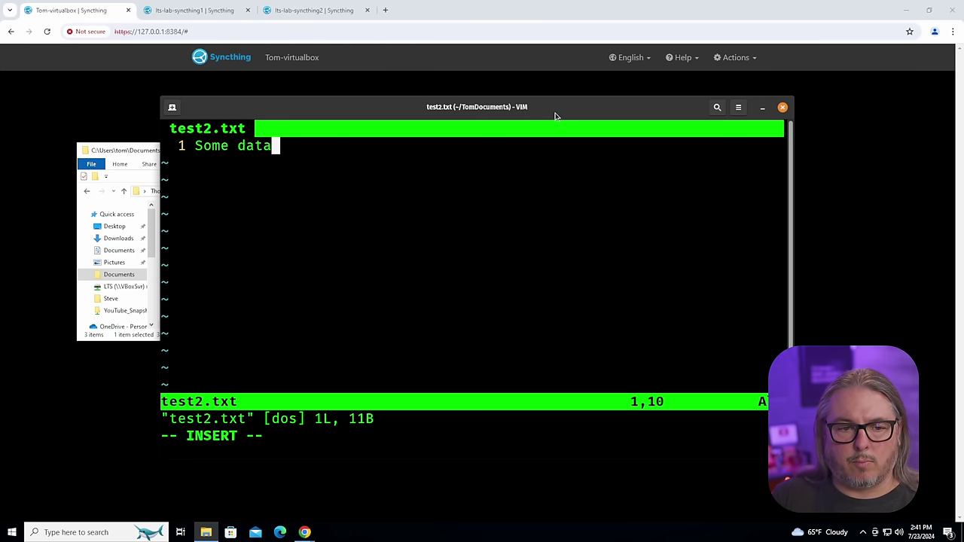
{"action": "key", "text": "Return"}
{"action": "key", "text": "Return"}
{"action": "type", "text": "Edite"}
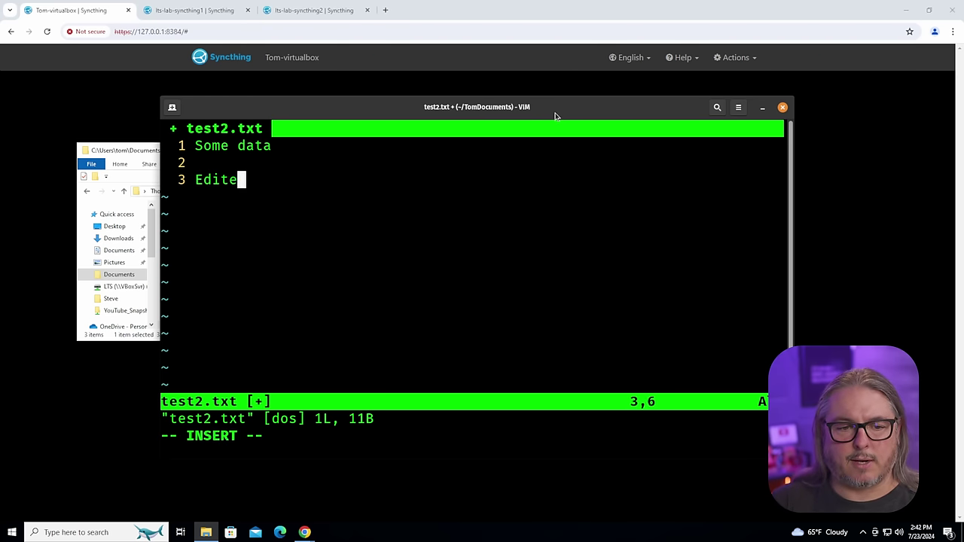
{"action": "type", "text": "d on Linux"}
{"action": "key", "text": "Escape"}
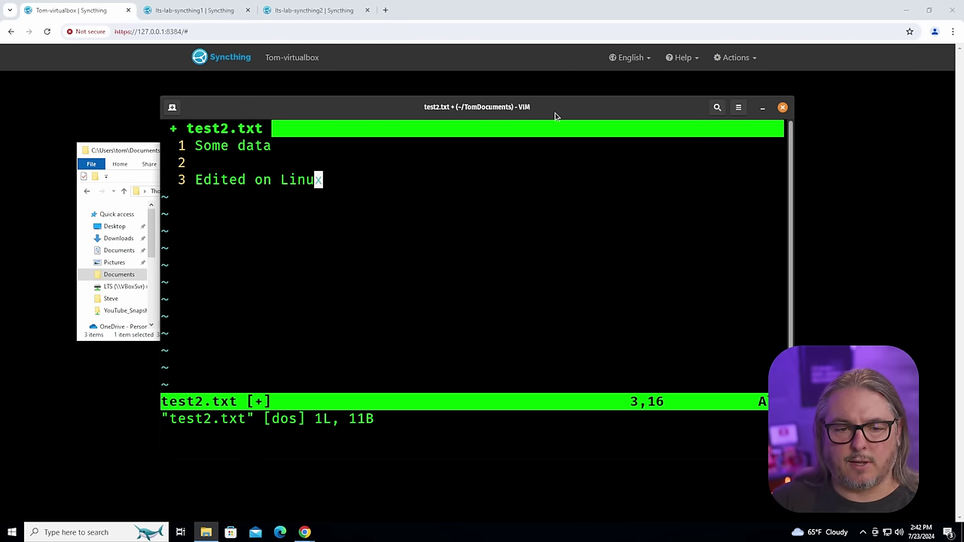
{"action": "type", "text": ":wq"}
{"action": "key", "text": "Return"}
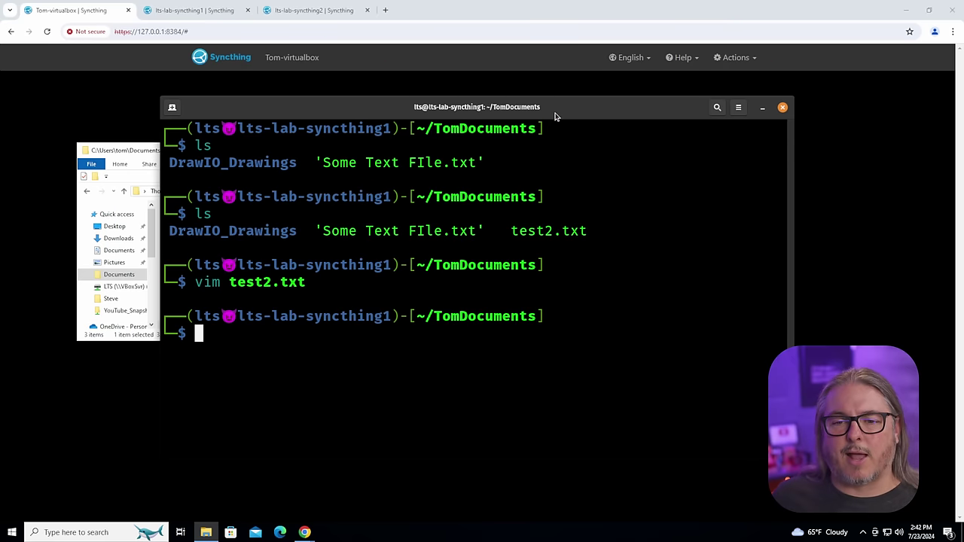
{"action": "left_click_drag", "start_coordinate": [555, 116], "coordinate": [963, 151]}
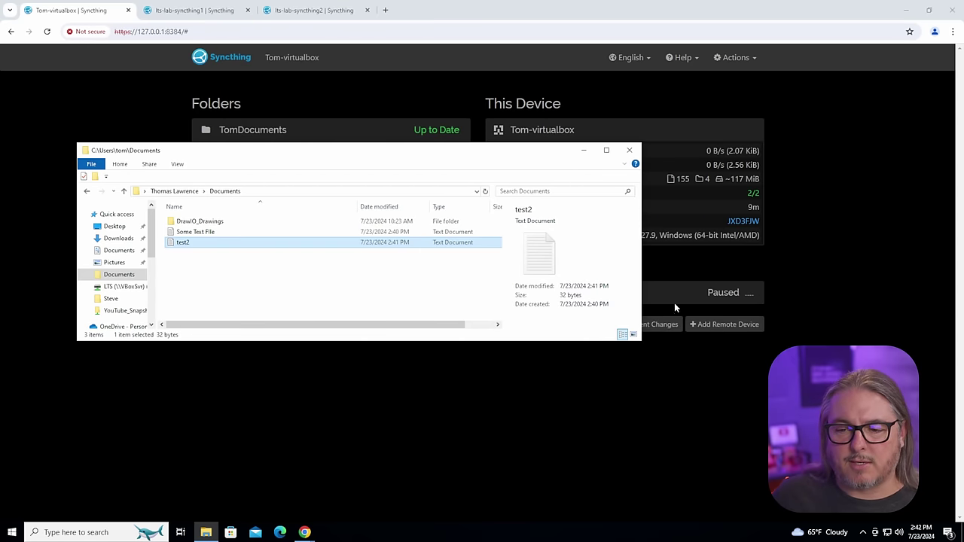
- Resume the paused LTS-LAB-1 device so it reconnects and shows Up to Date
{"action": "left_click", "coordinate": [674, 303]}
{"action": "left_click", "coordinate": [673, 302]}
{"action": "left_click", "coordinate": [695, 422]}
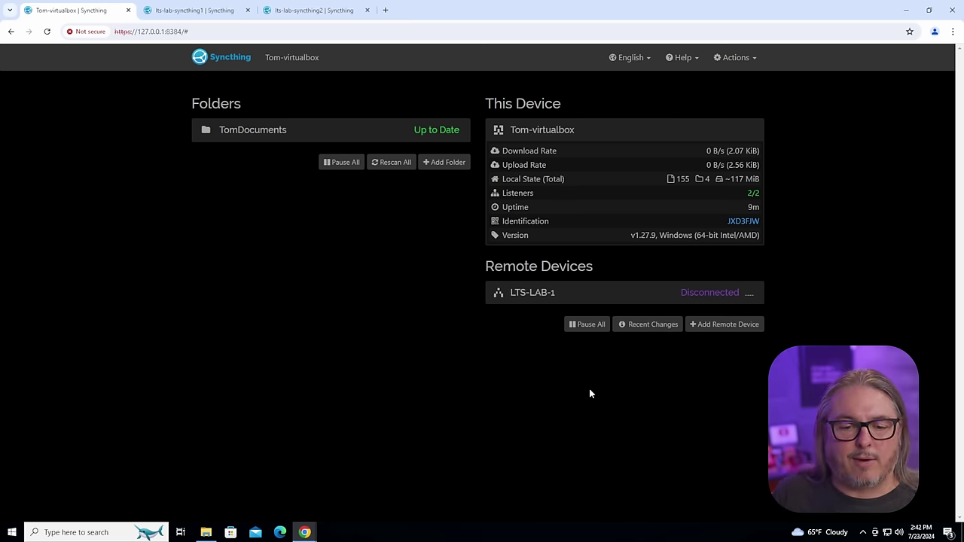
{"action": "key", "text": "alt+Tab"}
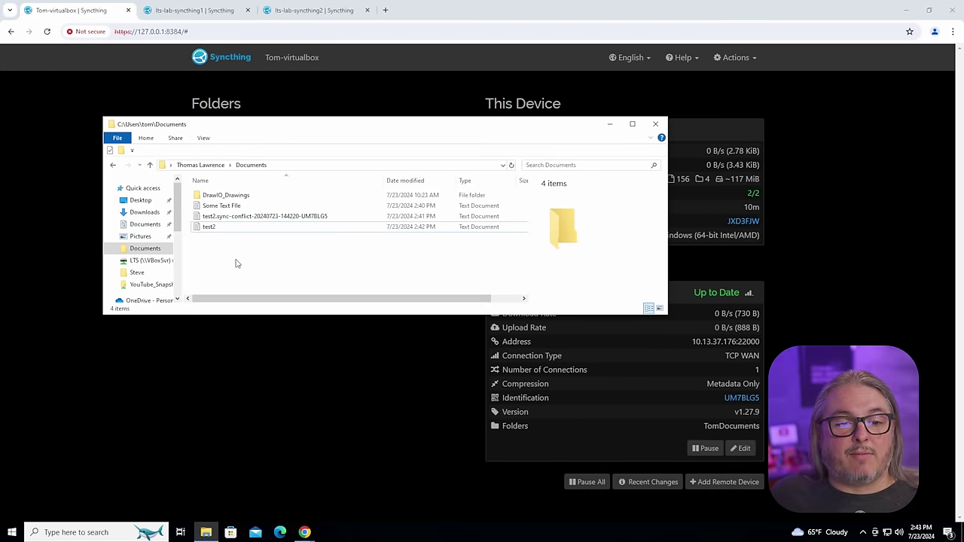
{"action": "left_click", "coordinate": [230, 230]}
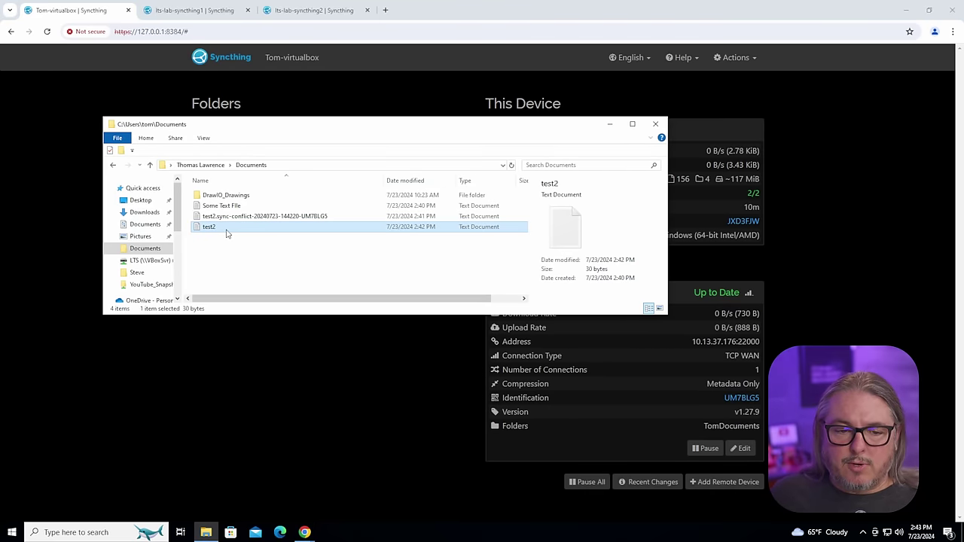
{"action": "right_click", "coordinate": [228, 231]}
{"action": "left_click", "coordinate": [249, 237]}
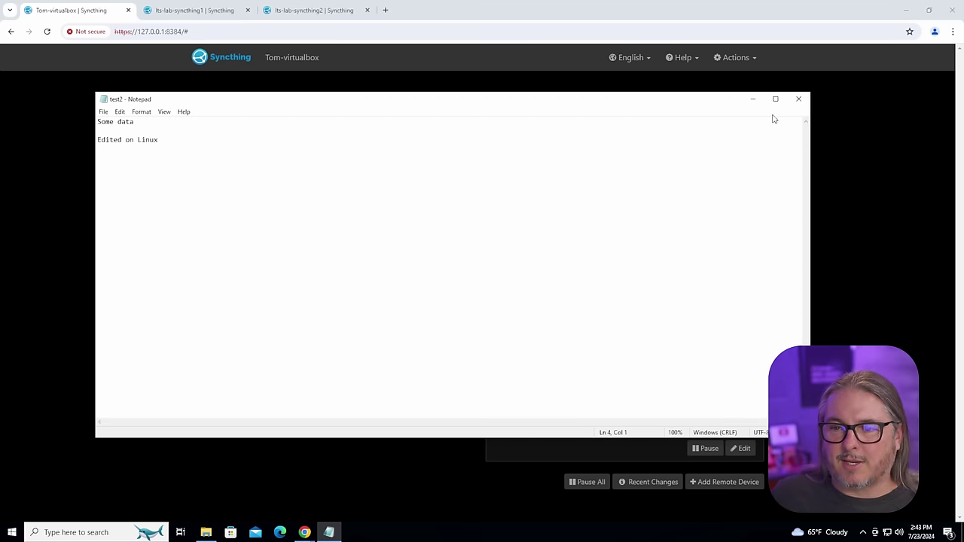
{"action": "left_click", "coordinate": [798, 99]}
{"action": "left_click", "coordinate": [302, 216]}
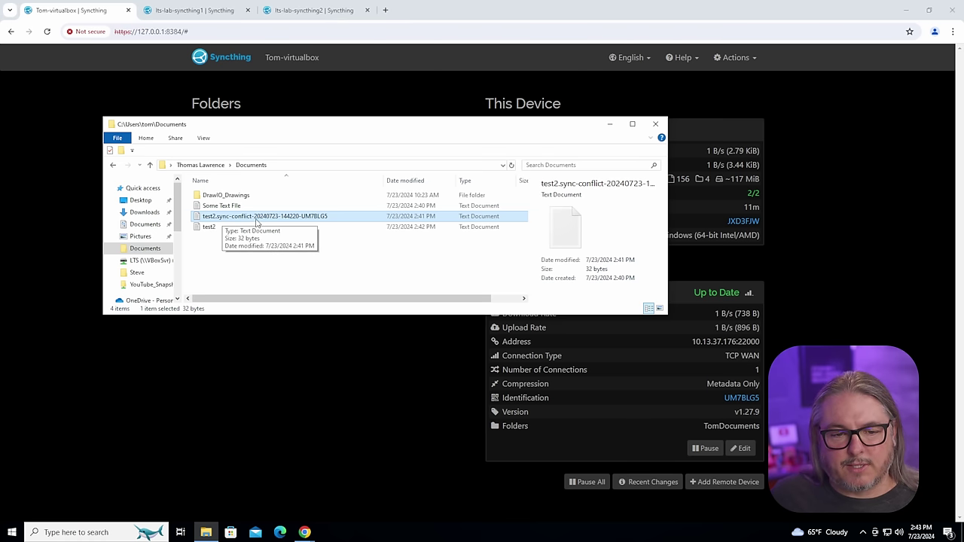
{"action": "right_click", "coordinate": [257, 219]}
{"action": "left_click", "coordinate": [269, 228]}
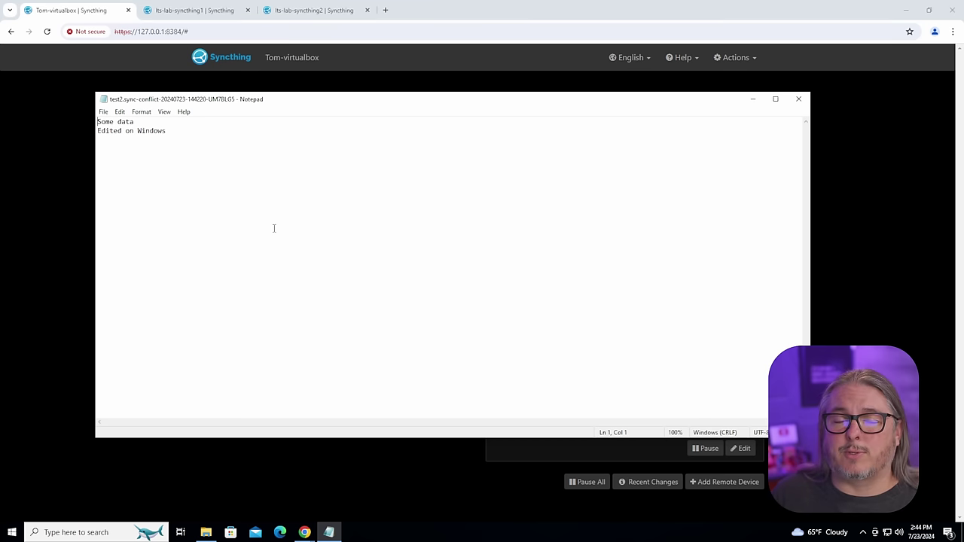
{"action": "left_click", "coordinate": [799, 100]}
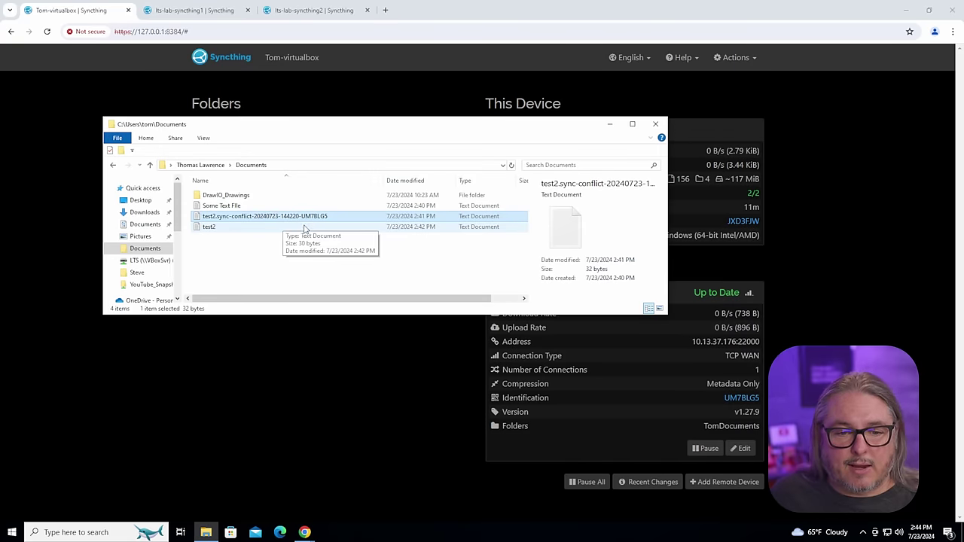
{"action": "left_click", "coordinate": [712, 299]}
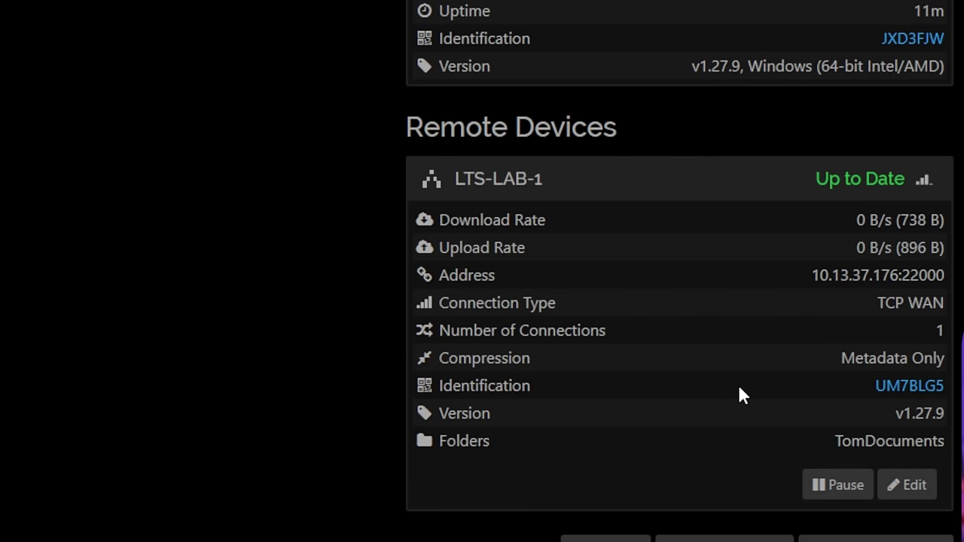
- Set TomDocuments' file versioning to Simple File Versioning and save the folder settings
{"action": "left_click_drag", "start_coordinate": [655, 402], "coordinate": [764, 428]}
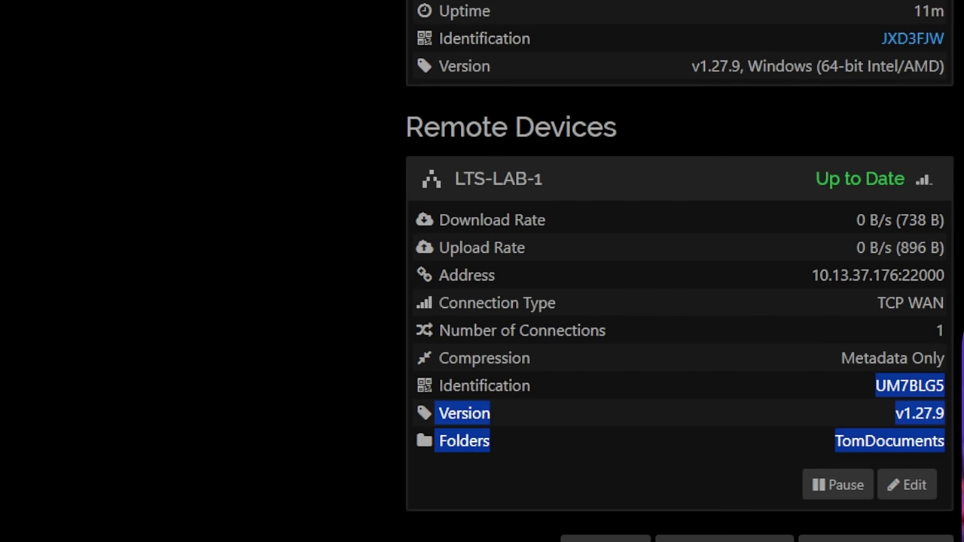
{"action": "key", "text": "alt+Tab"}
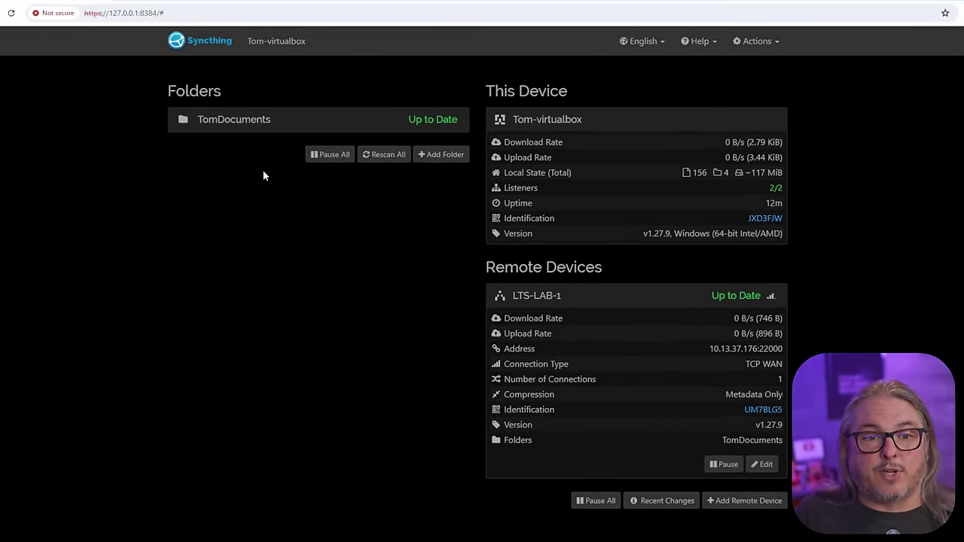
{"action": "left_click", "coordinate": [286, 119]}
{"action": "left_click", "coordinate": [444, 306]}
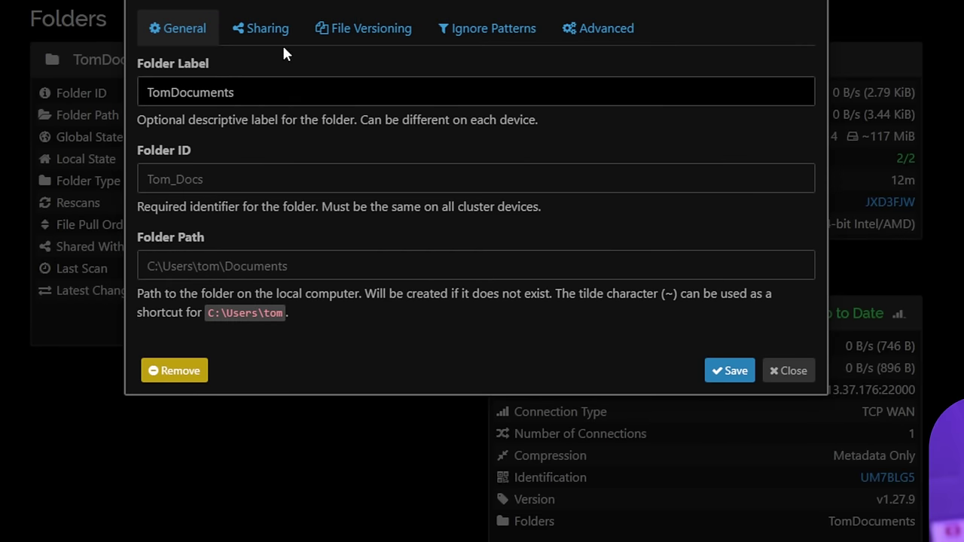
{"action": "left_click", "coordinate": [321, 47]}
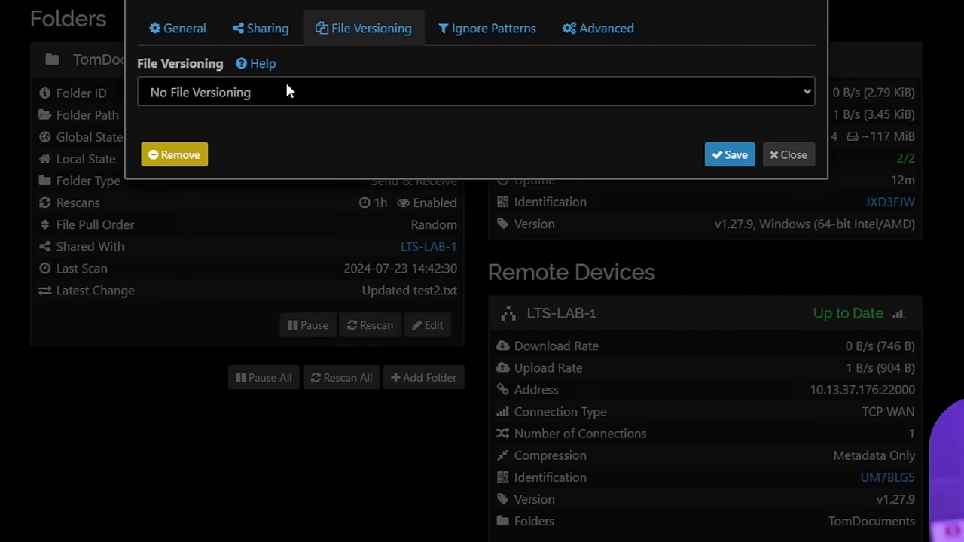
{"action": "left_click", "coordinate": [286, 91]}
{"action": "left_click", "coordinate": [287, 157]}
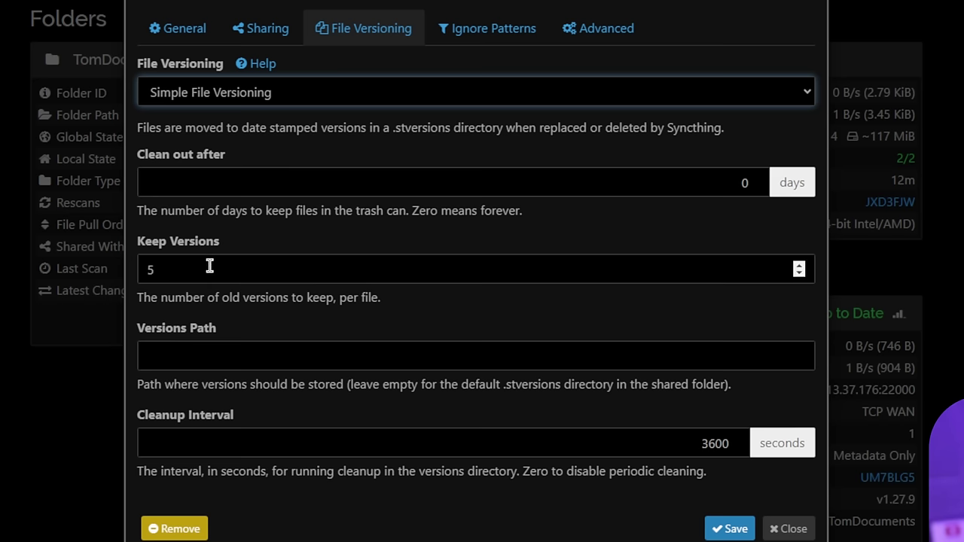
{"action": "left_click", "coordinate": [725, 528]}
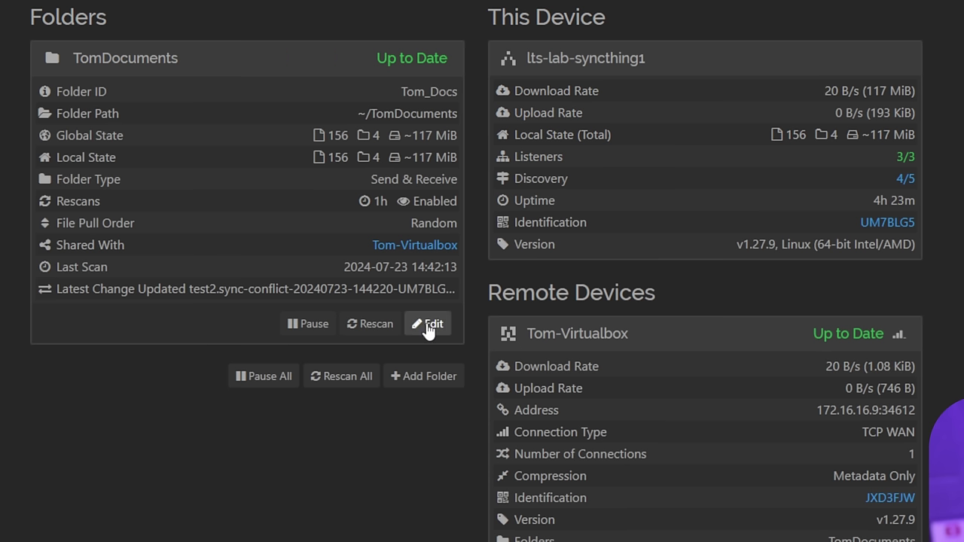
- Change TomDocuments' Keep Versions to 50 in the File Versioning settings and save
{"action": "left_click", "coordinate": [431, 326]}
{"action": "left_click", "coordinate": [265, 28]}
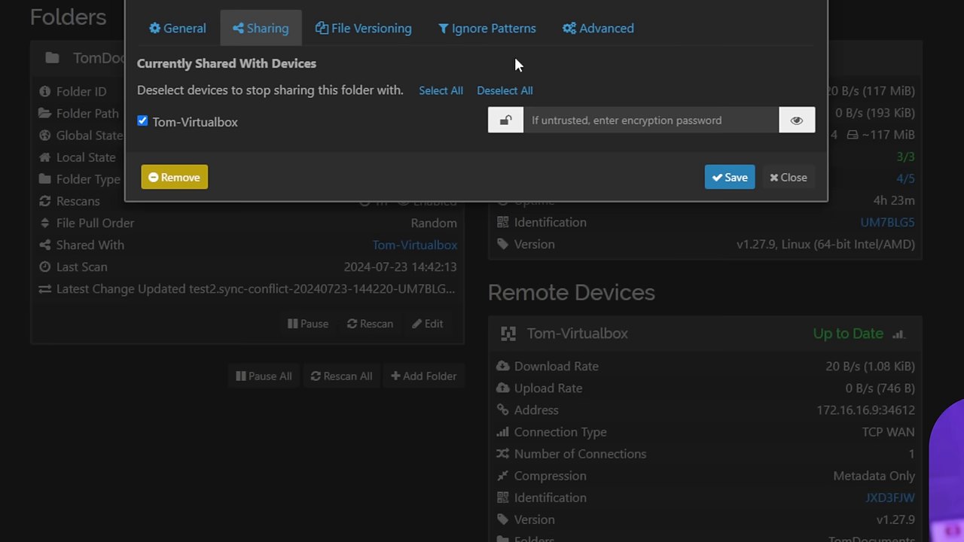
{"action": "left_click", "coordinate": [384, 34]}
{"action": "left_click", "coordinate": [208, 268]}
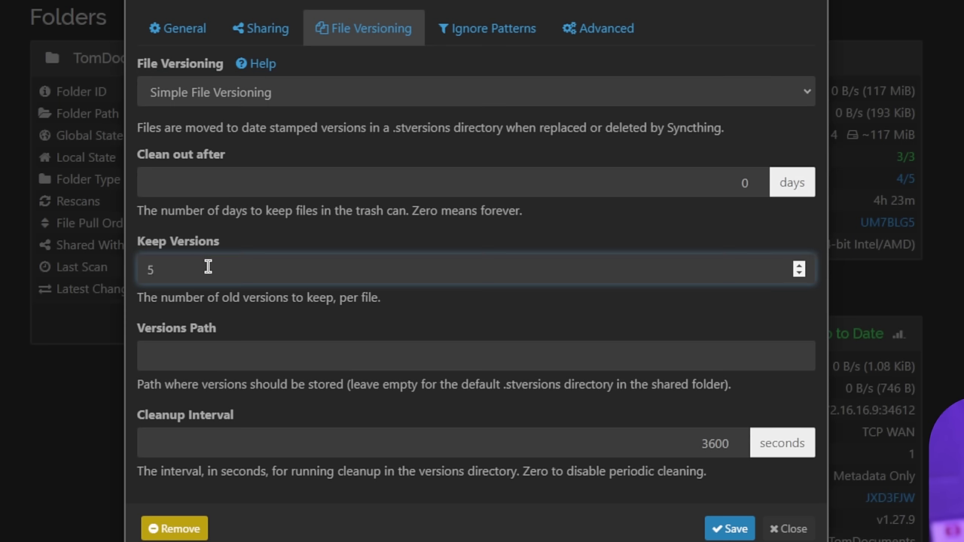
{"action": "type", "text": "0"}
{"action": "left_click", "coordinate": [729, 530]}
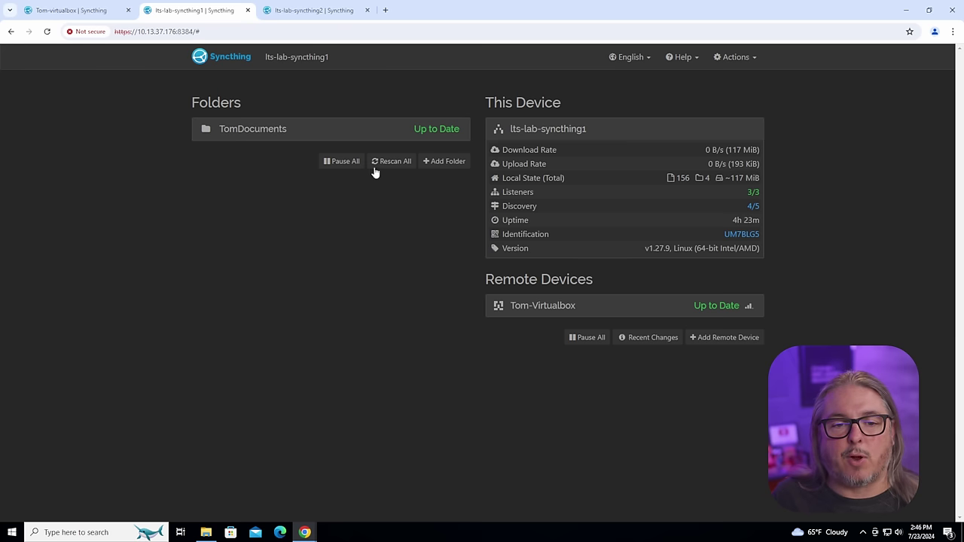
- Expand and collapse TomDocuments to check its versioning details
{"action": "left_click", "coordinate": [333, 130]}
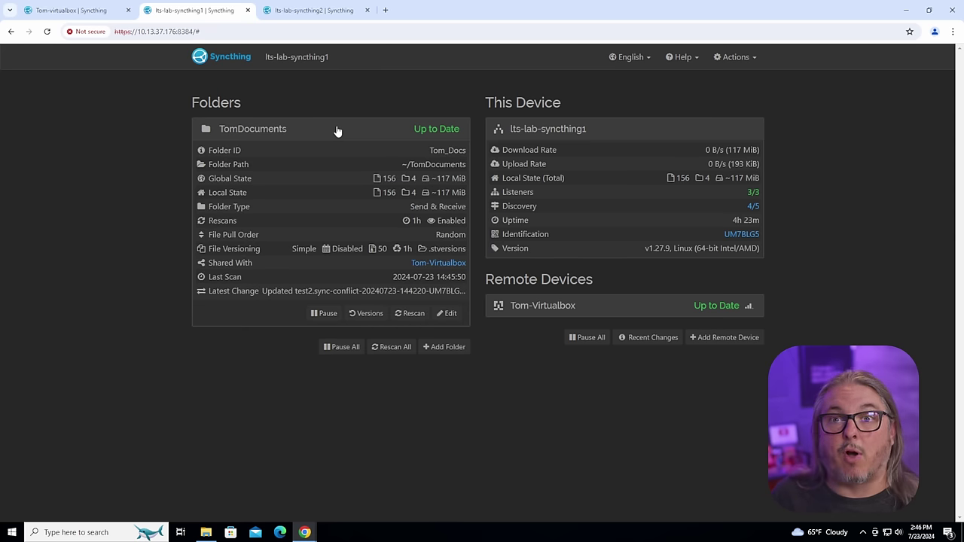
{"action": "left_click", "coordinate": [337, 130]}
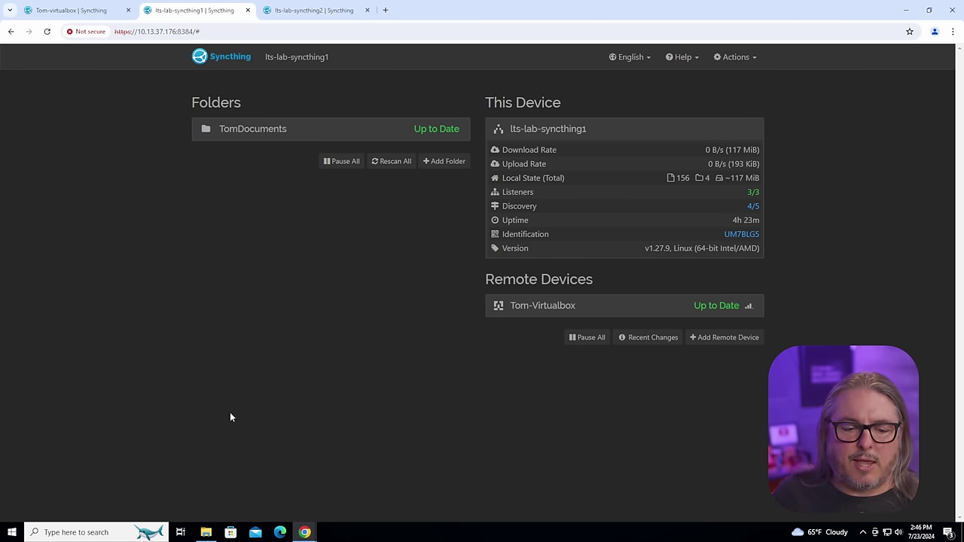
{"action": "left_click", "coordinate": [206, 532]}
- Delete the test2 sync-conflict file and Some Text File from Documents
{"action": "left_click", "coordinate": [301, 270]}
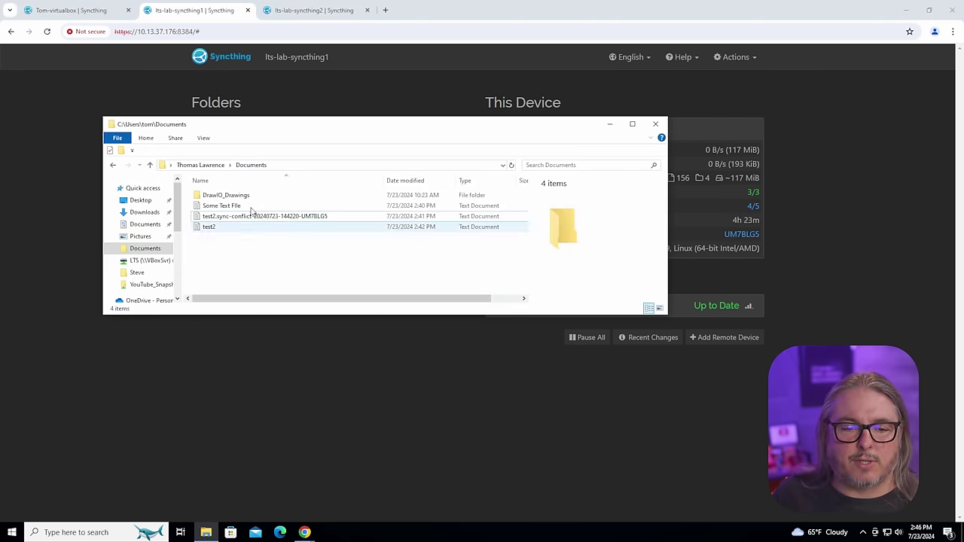
{"action": "left_click", "coordinate": [249, 217]}
{"action": "key", "text": "Delete"}
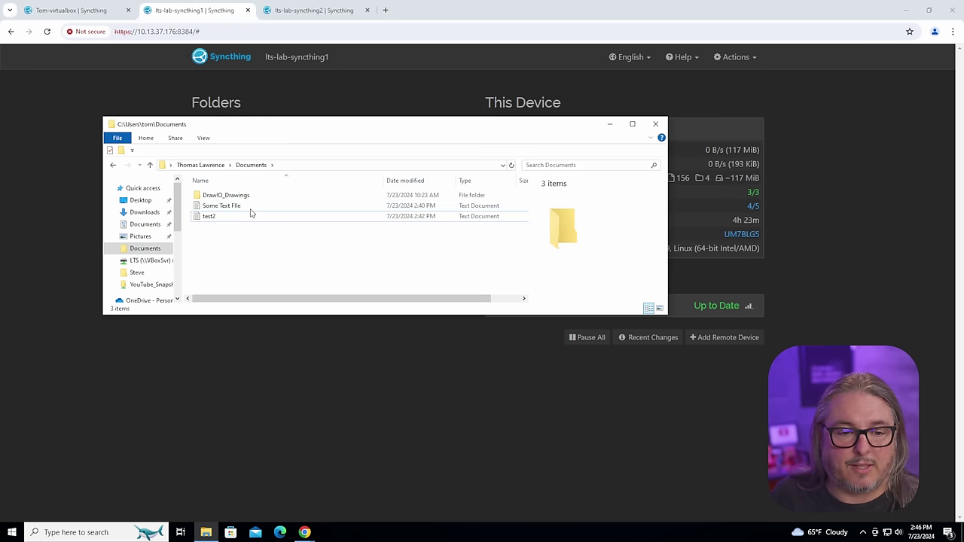
{"action": "left_click", "coordinate": [251, 211]}
{"action": "key", "text": "Delete"}
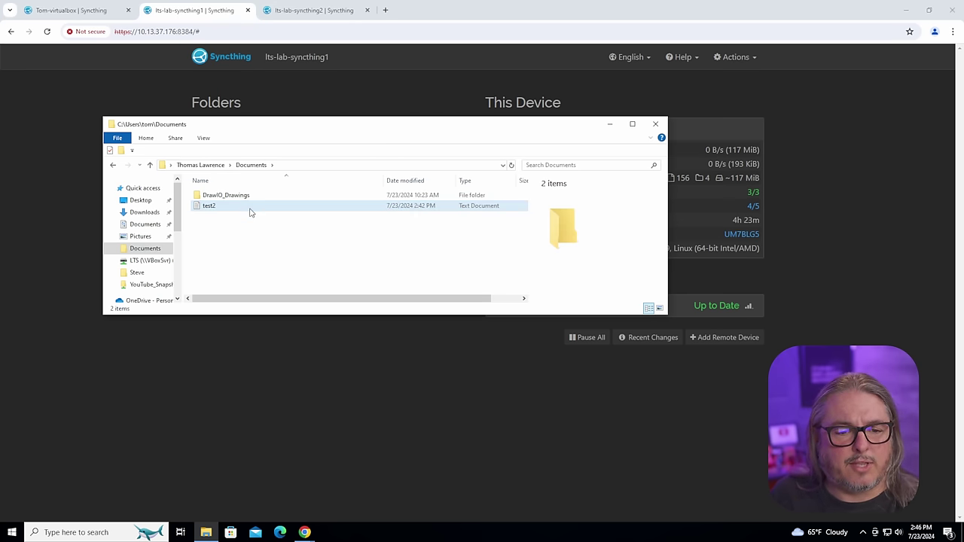
- Replace test2's contents with 'Let Test Versions' in Notepad, save and close it
{"action": "left_click", "coordinate": [230, 211]}
{"action": "right_click", "coordinate": [231, 212]}
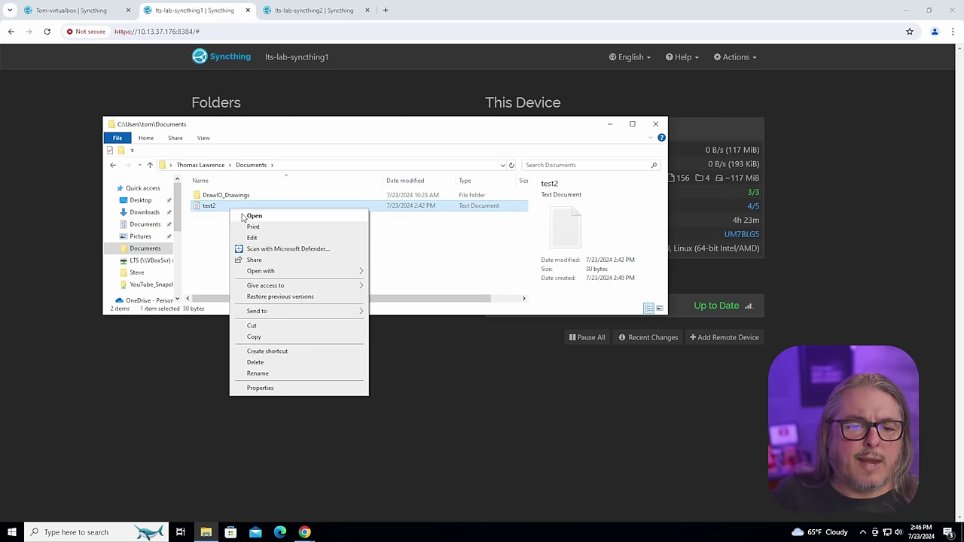
{"action": "left_click", "coordinate": [247, 217]}
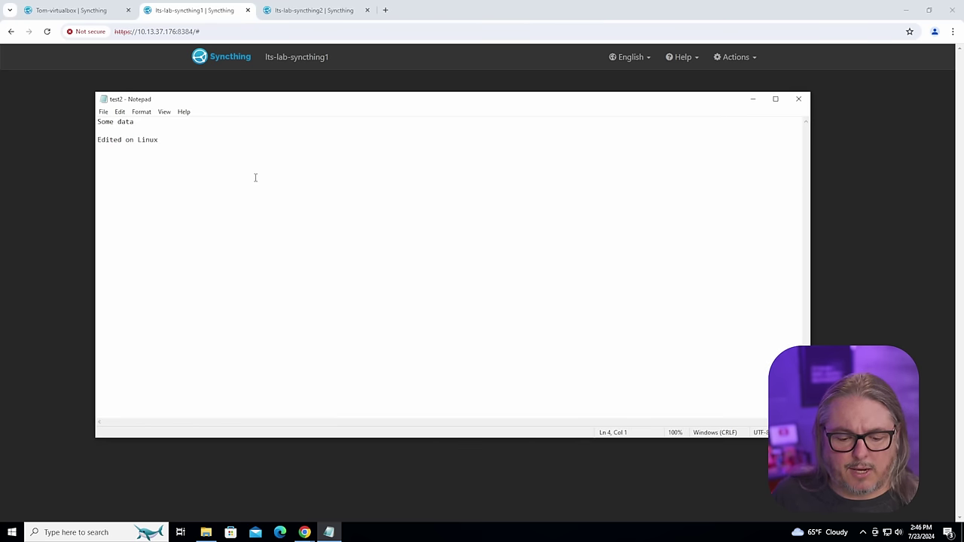
{"action": "key", "text": "ctrl+a"}
{"action": "type", "text": "L"}
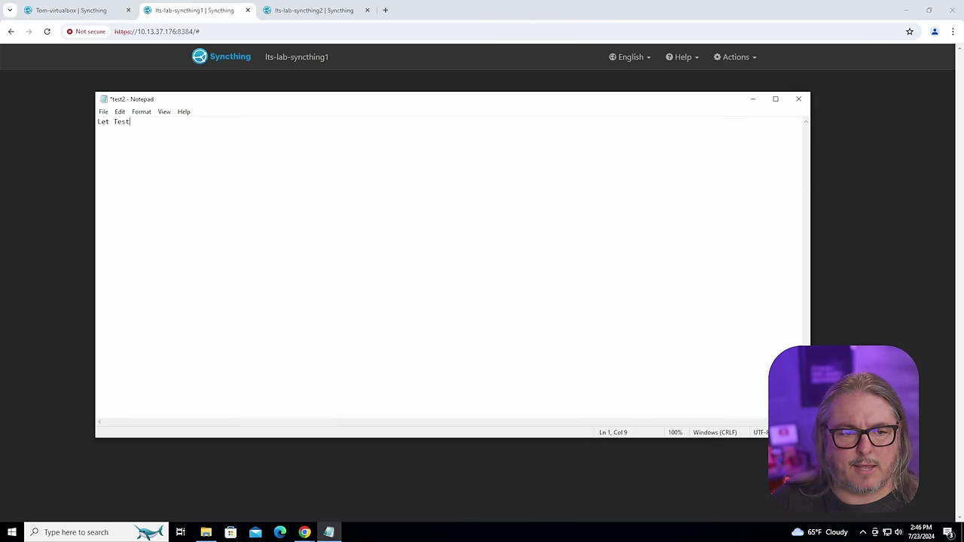
{"action": "type", "text": "et Test Verrsions"}
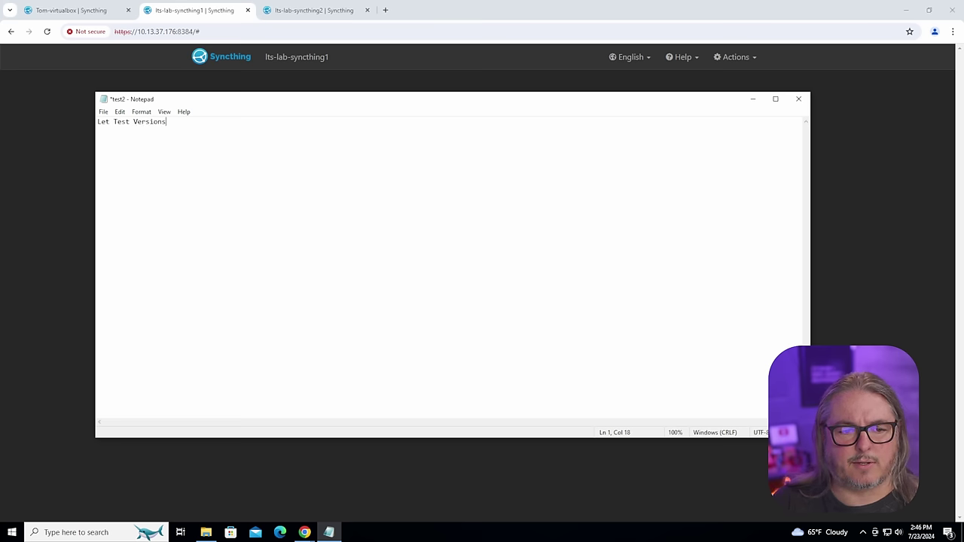
{"action": "key", "text": "Return"}
{"action": "key", "text": "ctrl+s"}
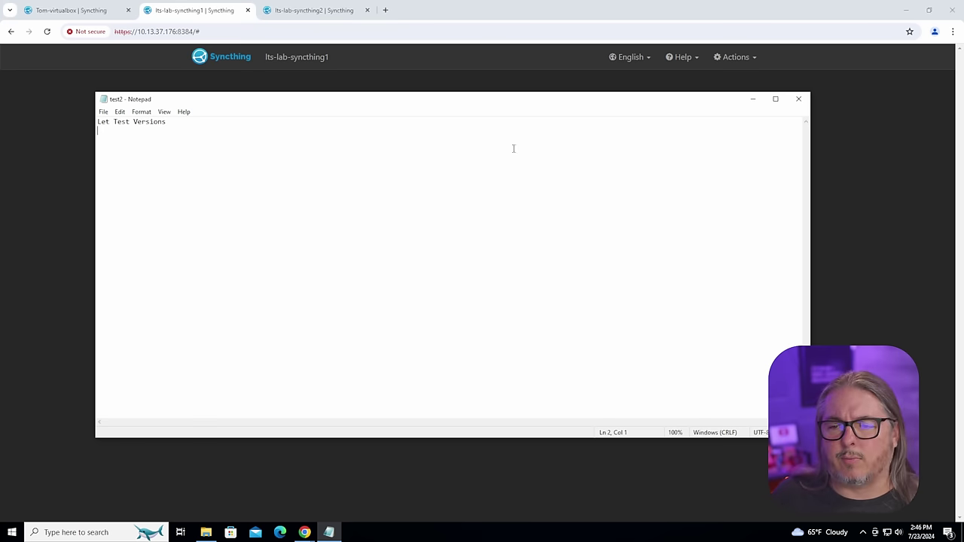
{"action": "left_click", "coordinate": [799, 101]}
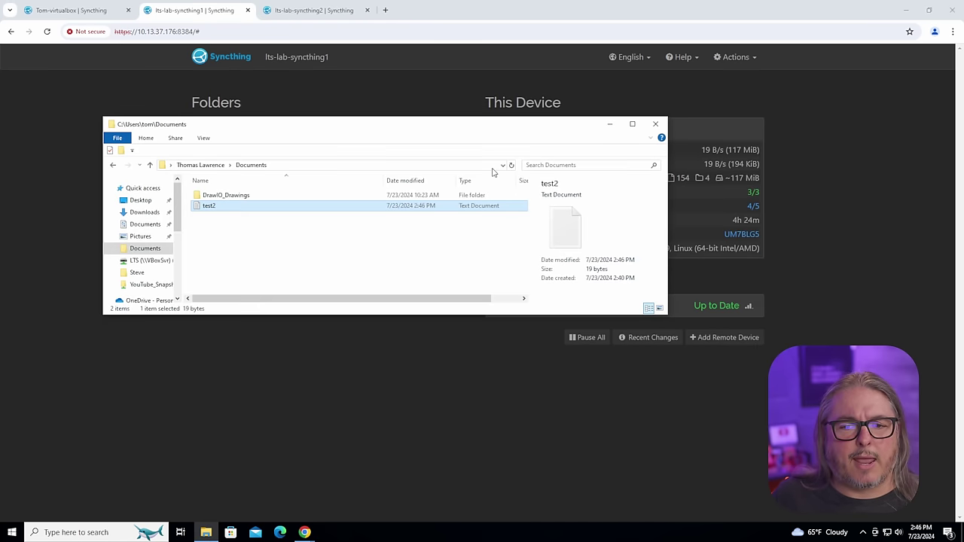
{"action": "left_click", "coordinate": [263, 435]}
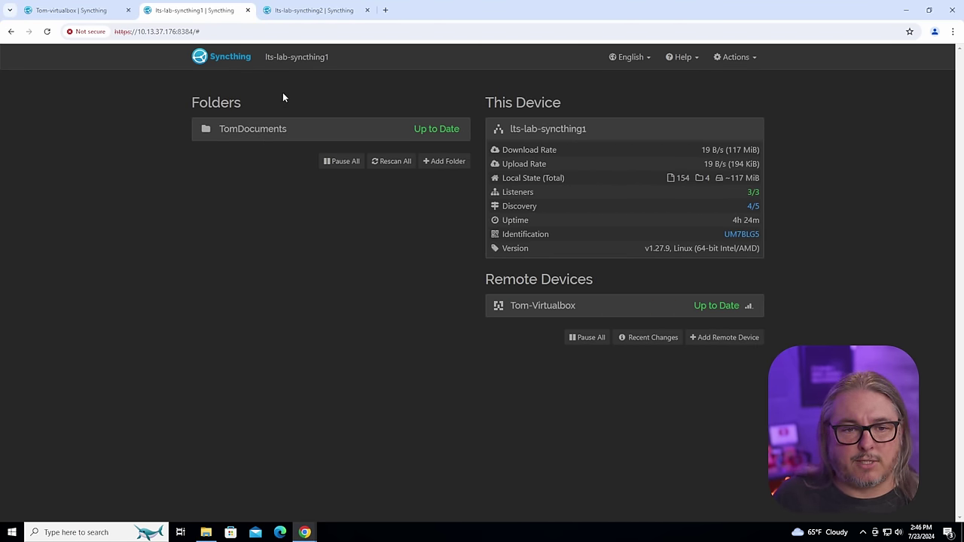
- Browse TomDocuments' stored versions of test2.txt and close without restoring any
{"action": "left_click_drag", "start_coordinate": [350, 68], "coordinate": [268, 56]}
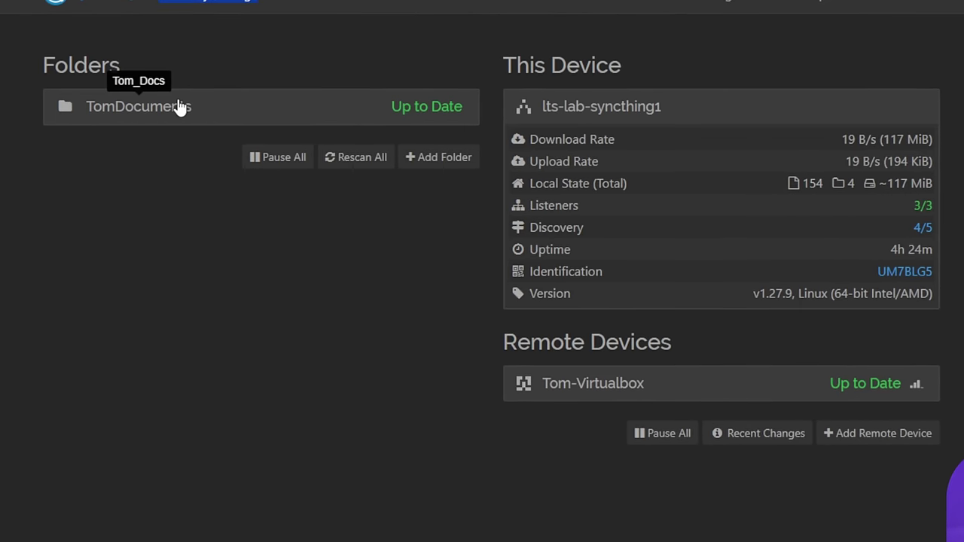
{"action": "left_click", "coordinate": [179, 108]}
{"action": "left_click", "coordinate": [328, 396]}
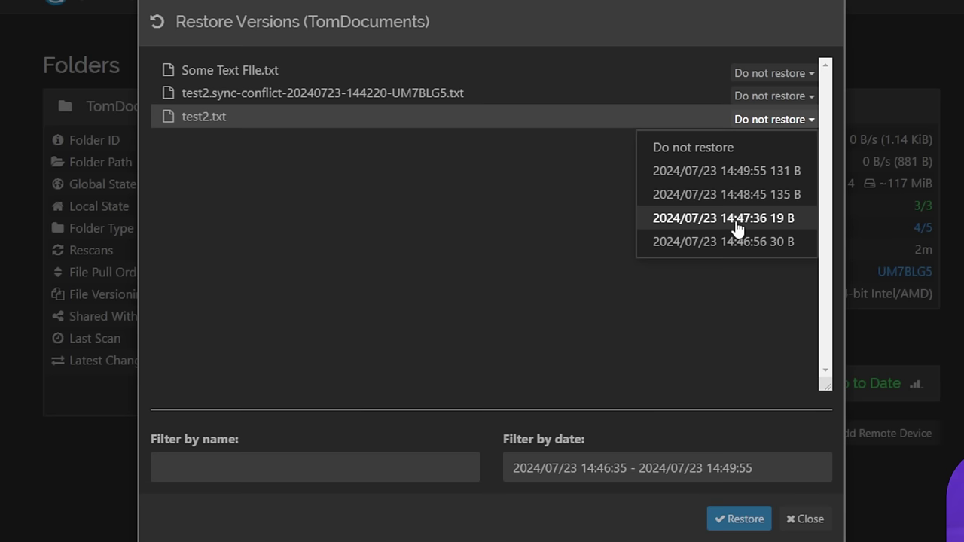
{"action": "left_click", "coordinate": [399, 259]}
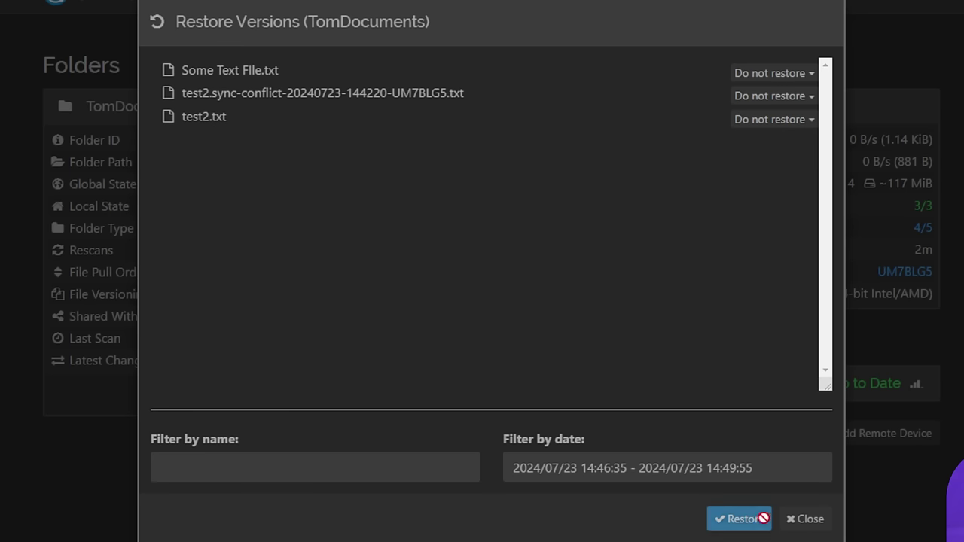
{"action": "left_click", "coordinate": [800, 520]}
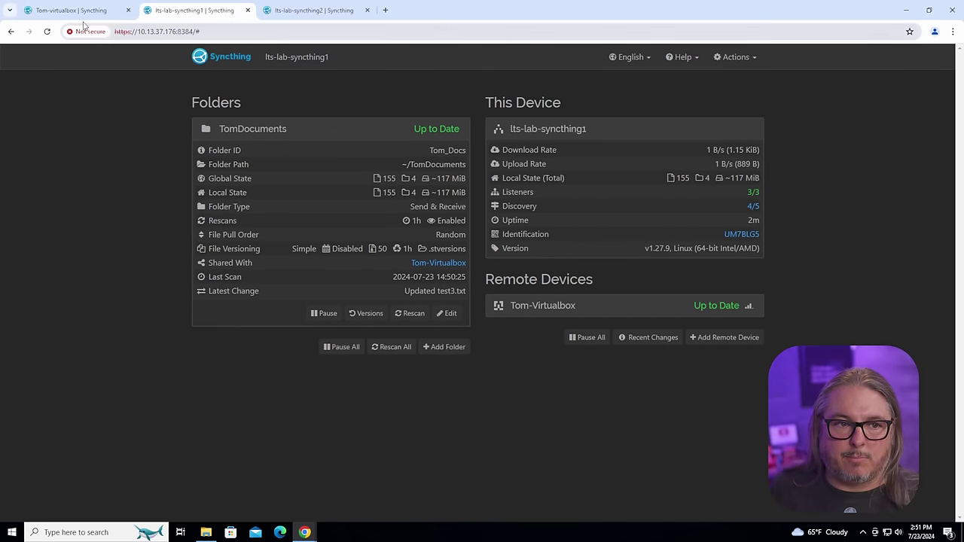
- Check TomDocuments' Versions on Tom-virtualbox, find none stored, and return to its dashboard
{"action": "left_click", "coordinate": [75, 11]}
{"action": "left_click", "coordinate": [404, 137]}
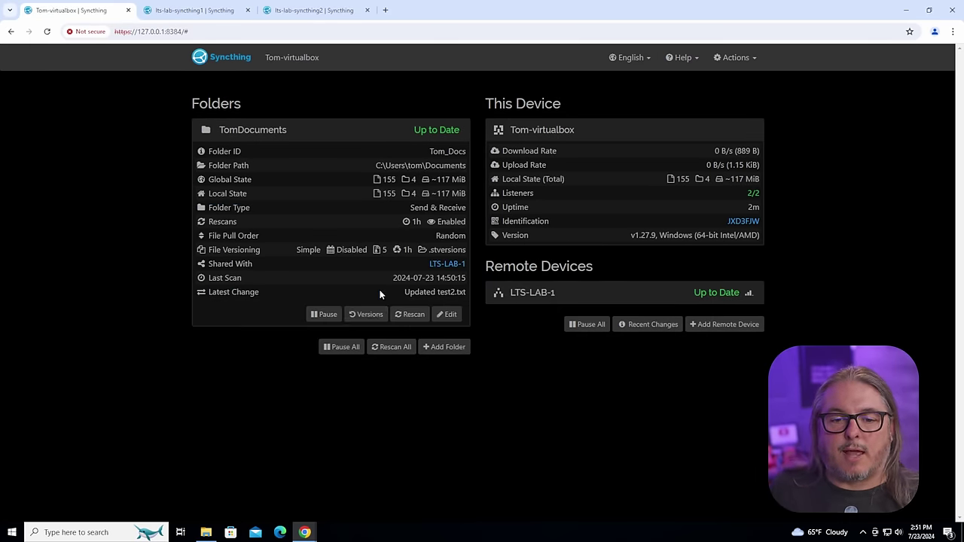
{"action": "left_click", "coordinate": [370, 314]}
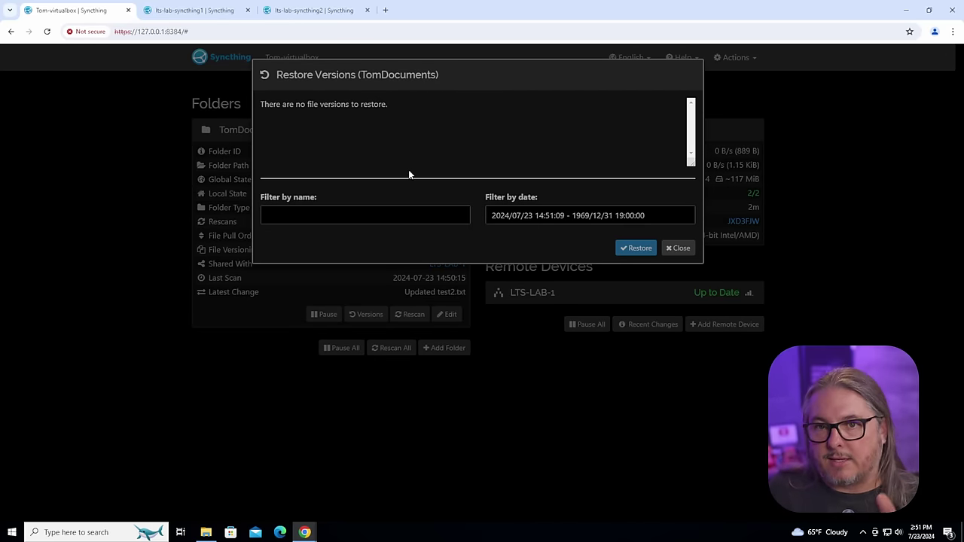
{"action": "left_click", "coordinate": [641, 248]}
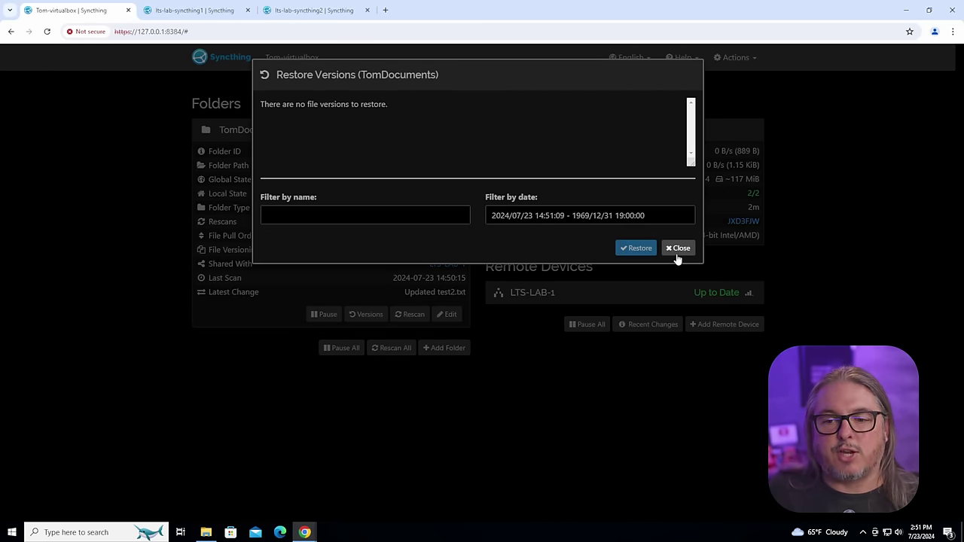
{"action": "left_click", "coordinate": [677, 249]}
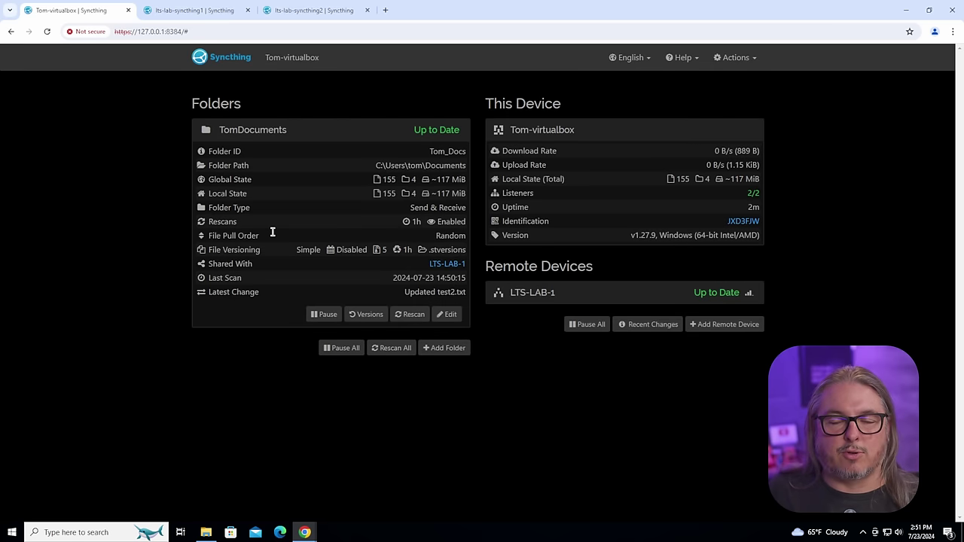
{"action": "left_click", "coordinate": [215, 16]}
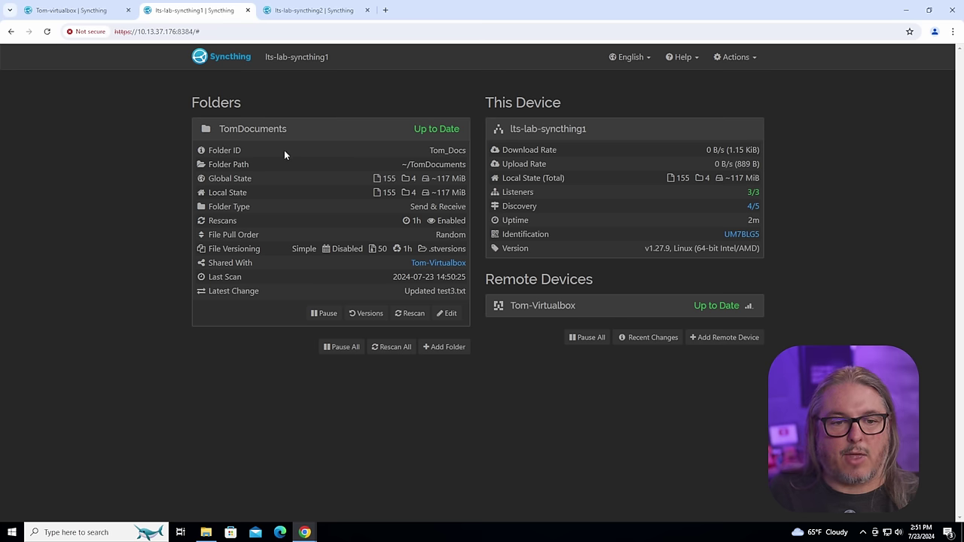
{"action": "left_click", "coordinate": [64, 17]}
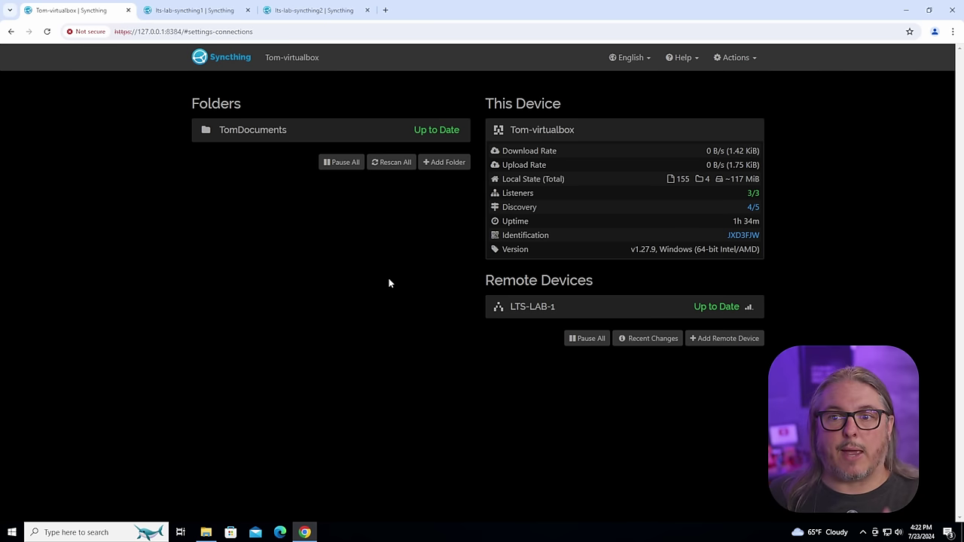
- Uncheck Global Discovery, Local Discovery and Enable Relaying in Connections settings and save
{"action": "left_click", "coordinate": [725, 60]}
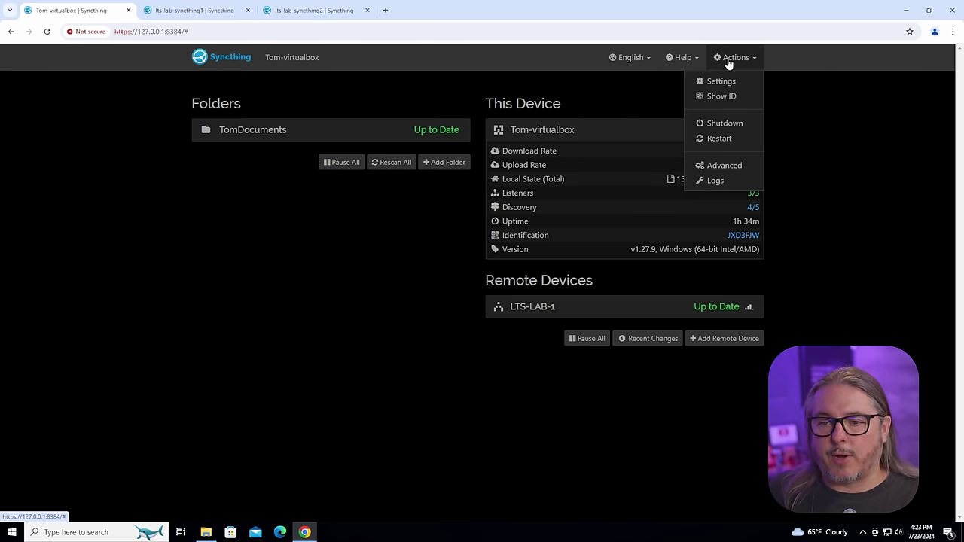
{"action": "left_click", "coordinate": [722, 81]}
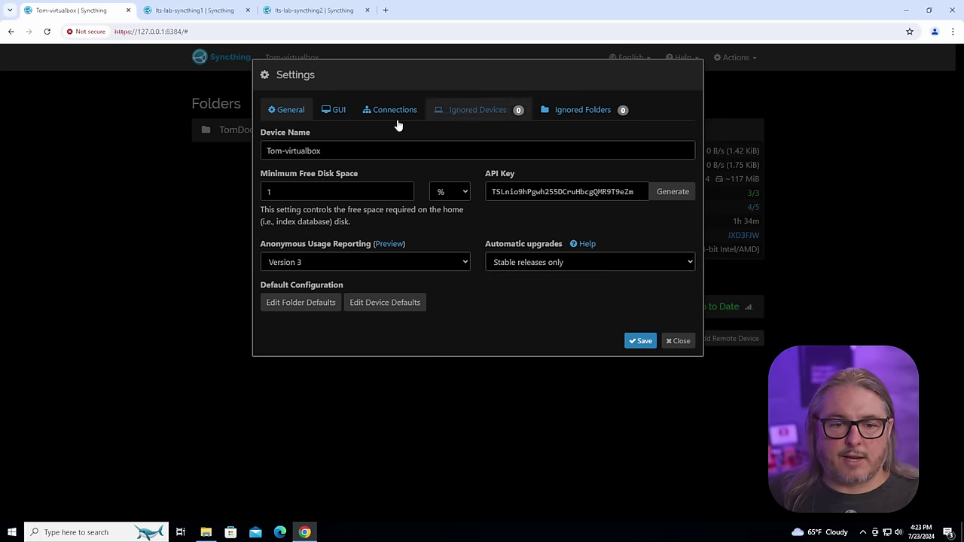
{"action": "left_click", "coordinate": [372, 109]}
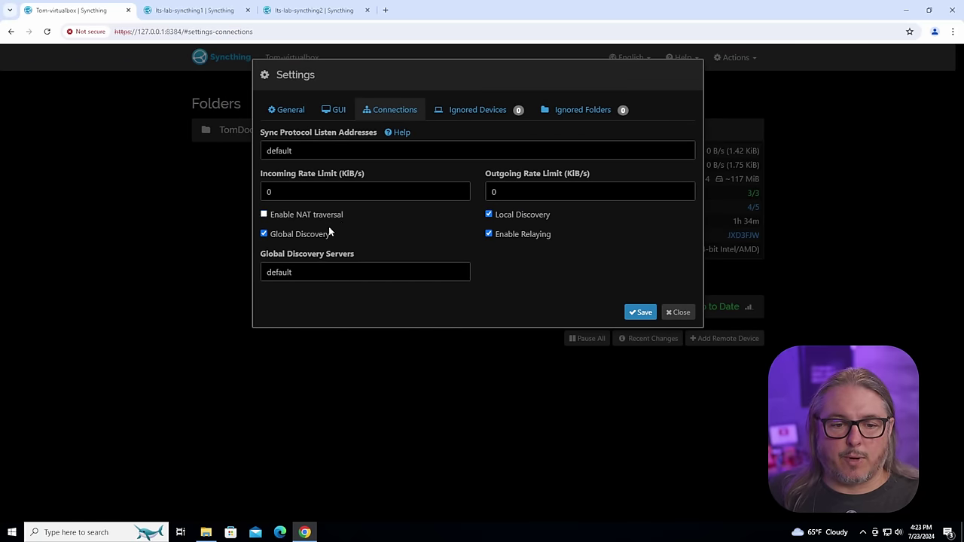
{"action": "left_click", "coordinate": [532, 217]}
{"action": "left_click", "coordinate": [522, 235]}
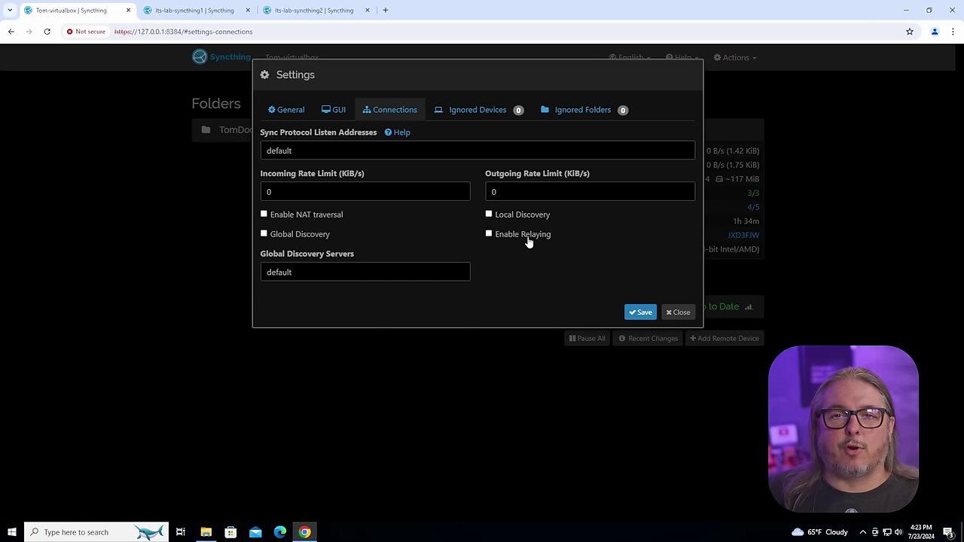
{"action": "left_click", "coordinate": [641, 312]}
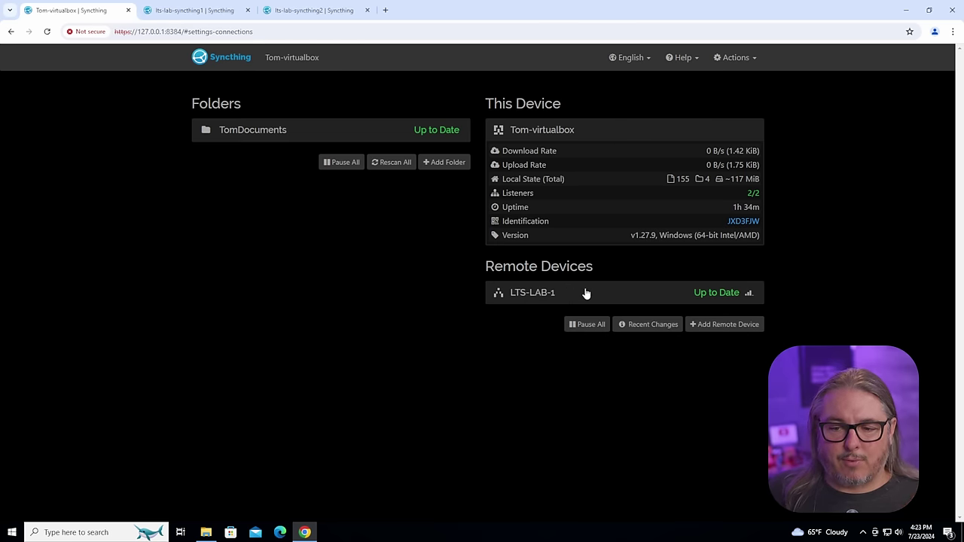
- Check that LTS-LAB-1 is connected at 10.13.37.176:22000 and that its Addresses setting is still dynamic
{"action": "left_click", "coordinate": [581, 302]}
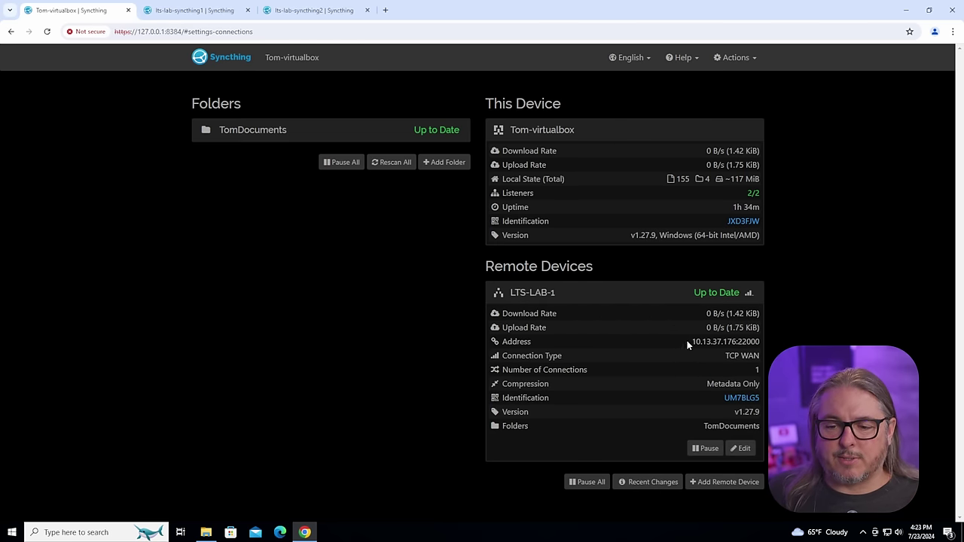
{"action": "left_click", "coordinate": [753, 299]}
{"action": "left_click", "coordinate": [648, 299]}
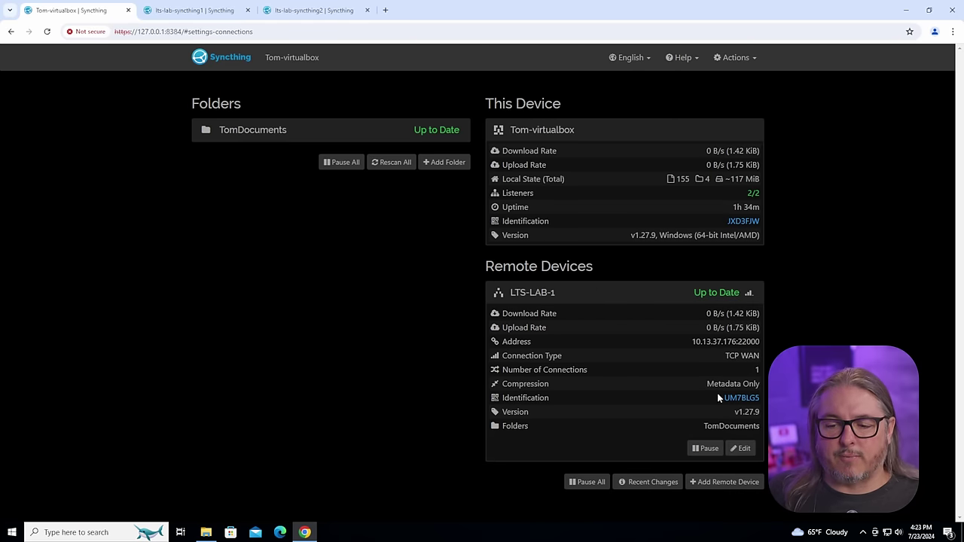
{"action": "left_click", "coordinate": [742, 448]}
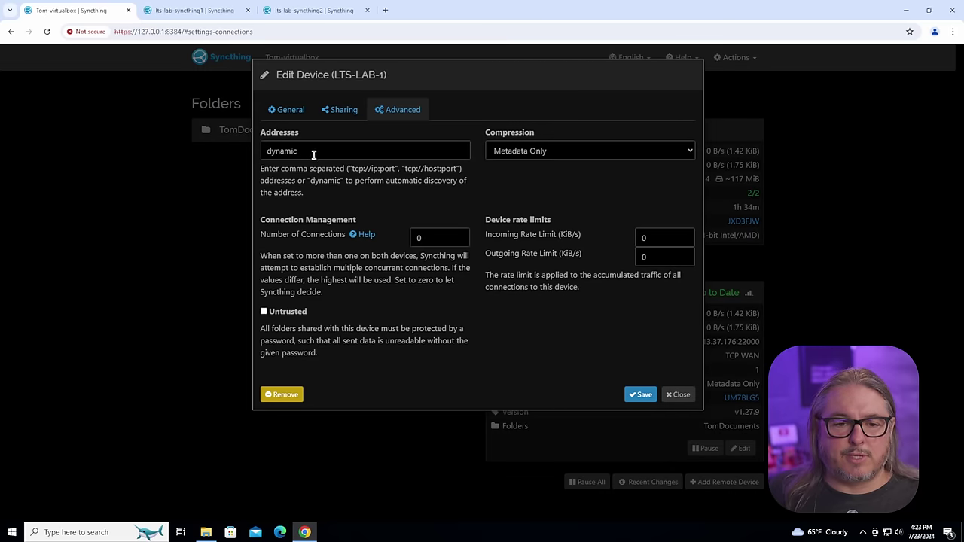
{"action": "double_click", "coordinate": [309, 153]}
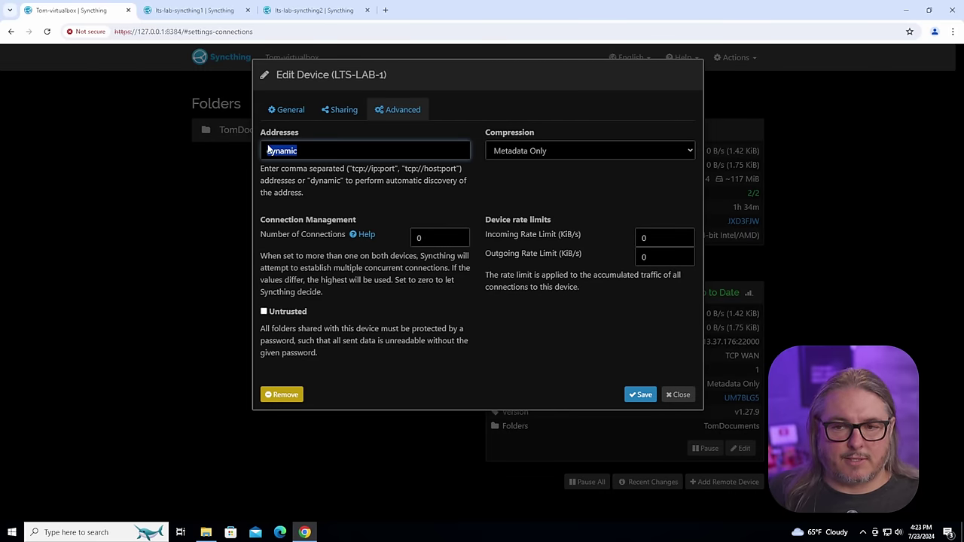
{"action": "left_click", "coordinate": [677, 396]}
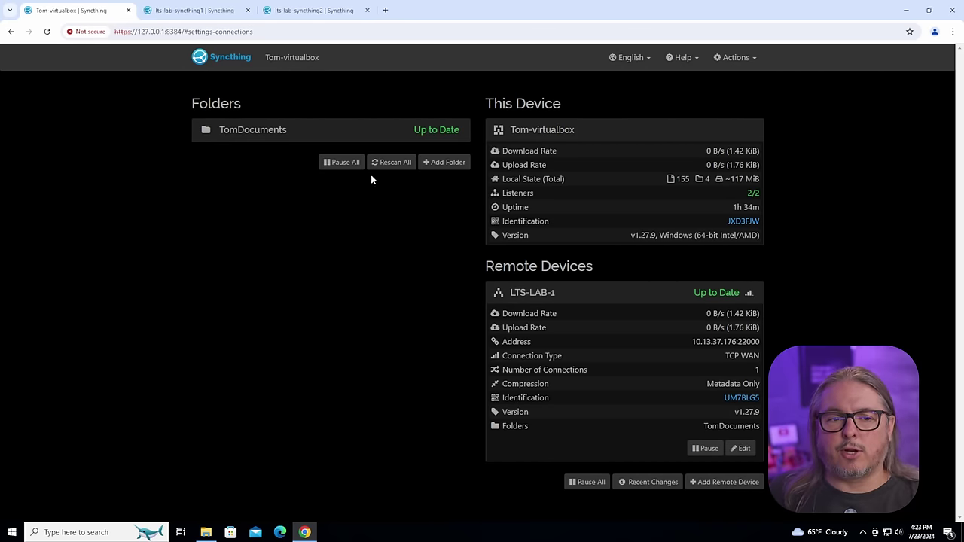
- Look over the lts-lab-syncthing1 and lts-lab-syncthing2 pages, then return to Tom-virtualbox
{"action": "left_click", "coordinate": [204, 10]}
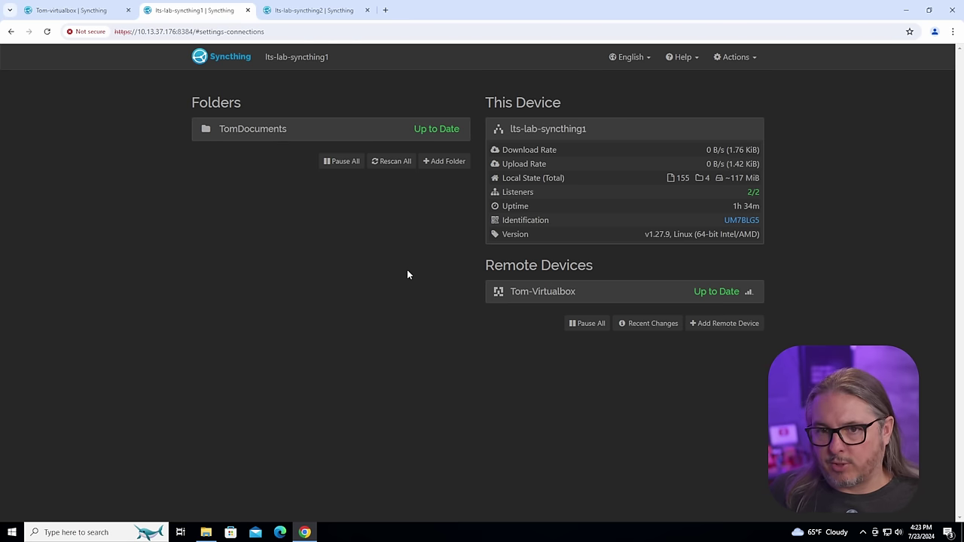
{"action": "left_click", "coordinate": [316, 13]}
{"action": "left_click", "coordinate": [204, 11]}
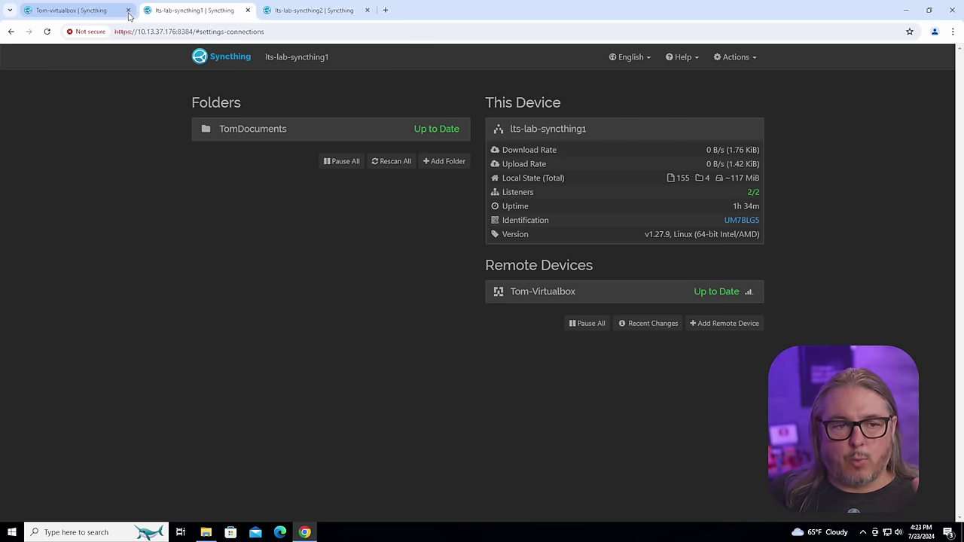
{"action": "left_click", "coordinate": [67, 10]}
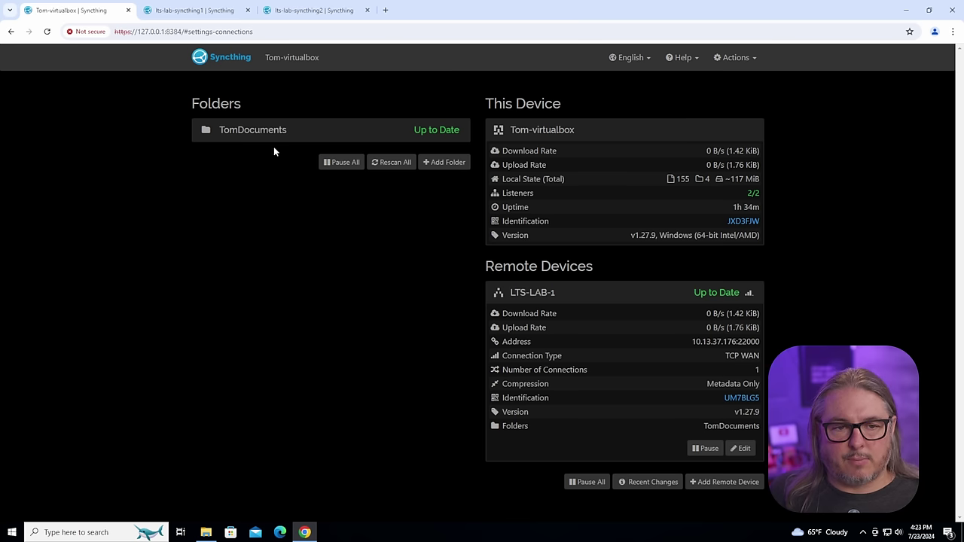
- Replace LTS-LAB-1's dynamic address with tcp://10.13.37.176:22000 and save the device
{"action": "left_click", "coordinate": [742, 449]}
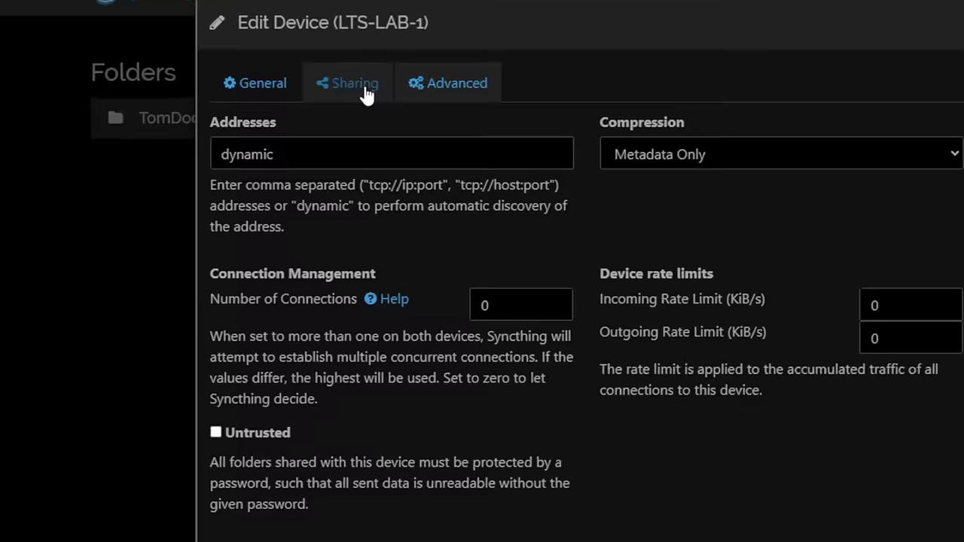
{"action": "double_click", "coordinate": [370, 144]}
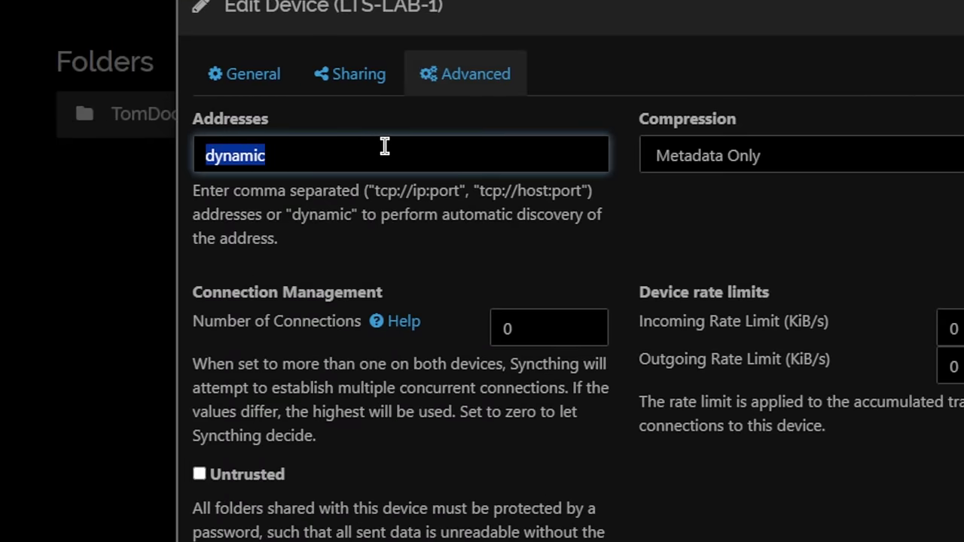
{"action": "type", "text": "tcp://10.13.37.176:22000"}
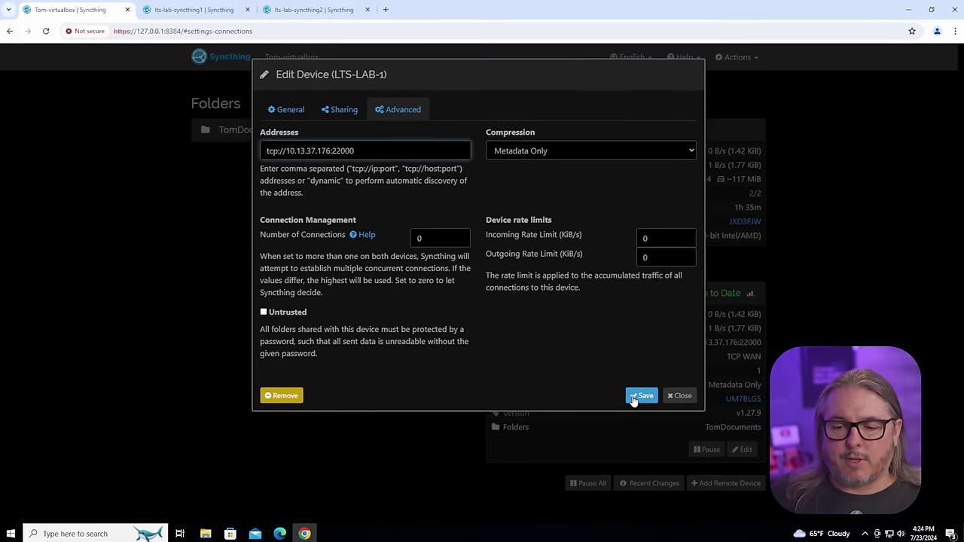
{"action": "left_click", "coordinate": [635, 396]}
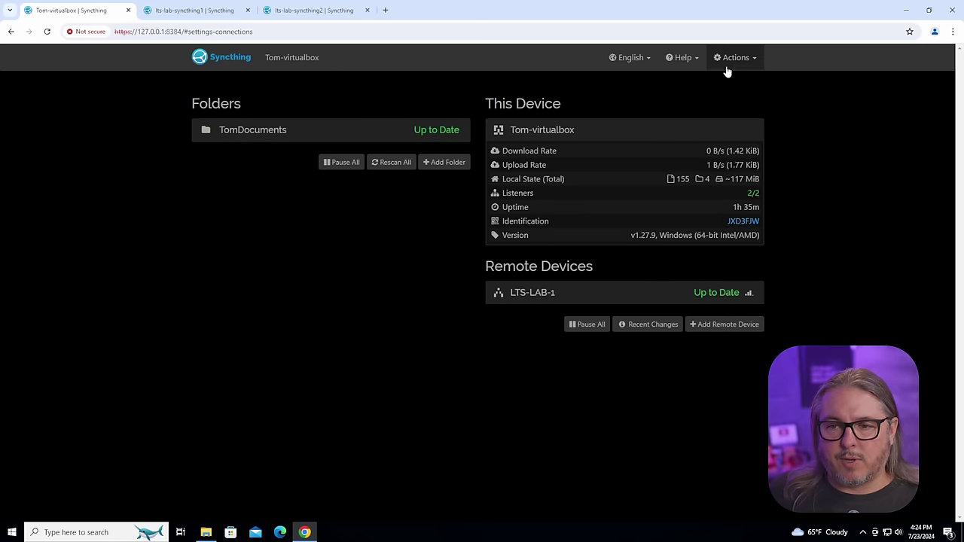
{"action": "left_click", "coordinate": [730, 58]}
- Restart Tom-virtualbox's Syncthing and confirm LTS-LAB-1 is Up to Date at 10.13.37.176:22000
{"action": "left_click", "coordinate": [720, 139]}
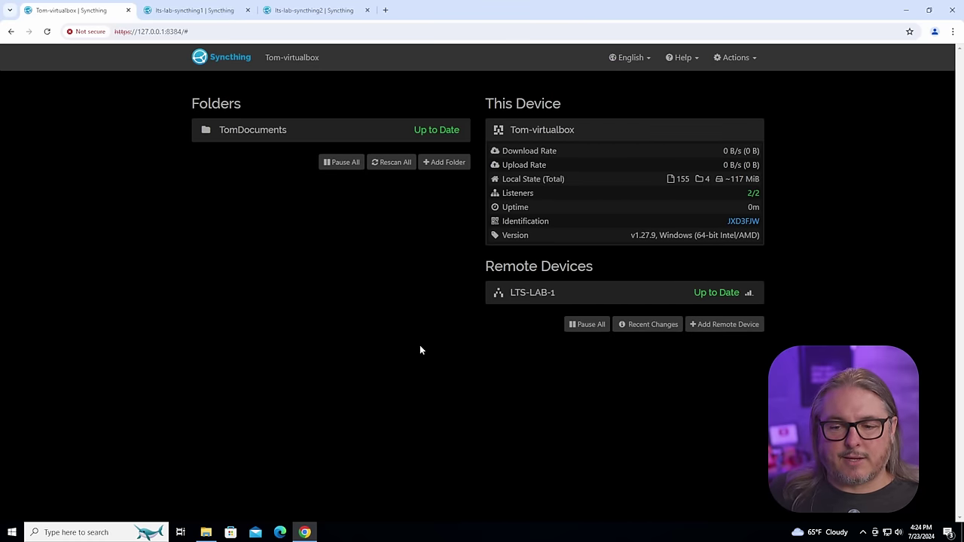
{"action": "left_click", "coordinate": [589, 294]}
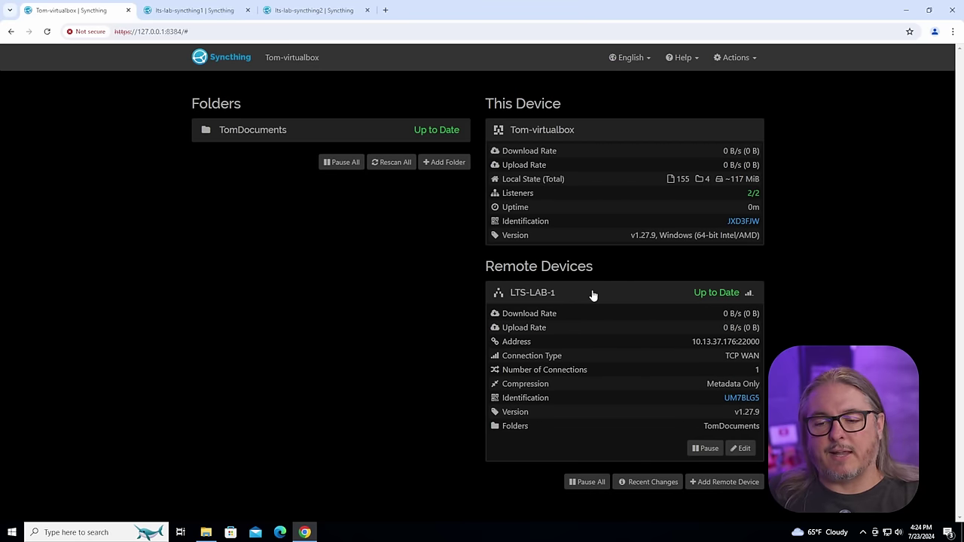
{"action": "left_click", "coordinate": [641, 295]}
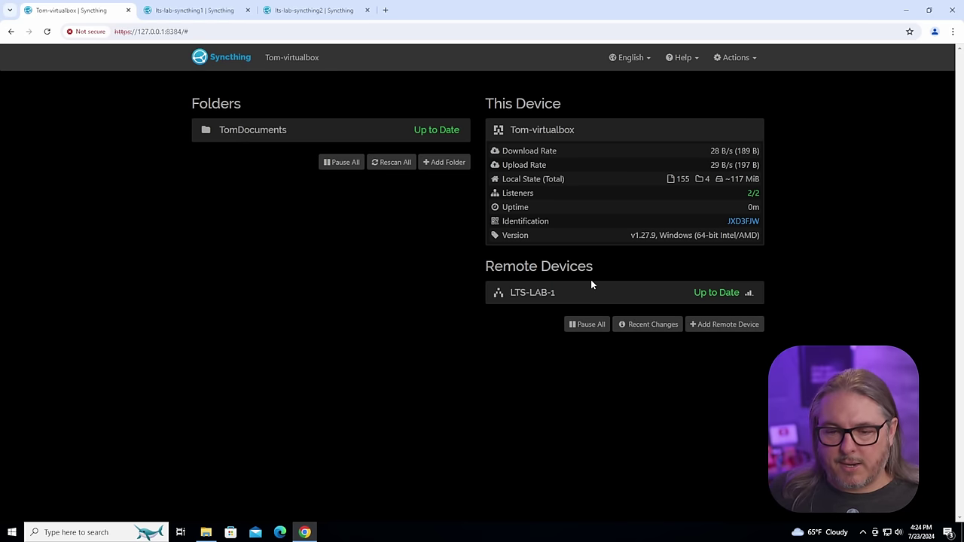
- Copy lts-lab-syncthing2's device ID from its Show ID dialog
{"action": "left_click", "coordinate": [301, 7]}
{"action": "left_click_drag", "start_coordinate": [326, 58], "coordinate": [256, 64]}
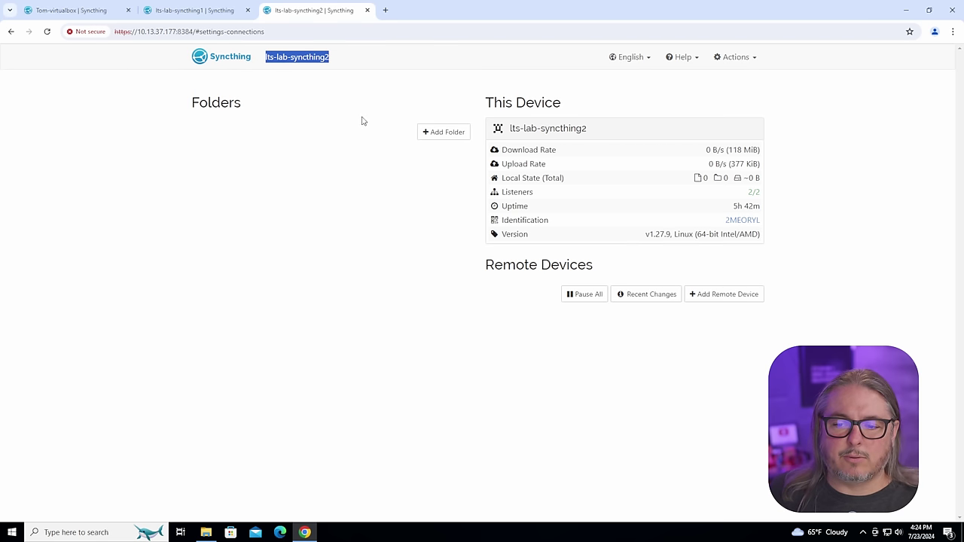
{"action": "left_click", "coordinate": [749, 60]}
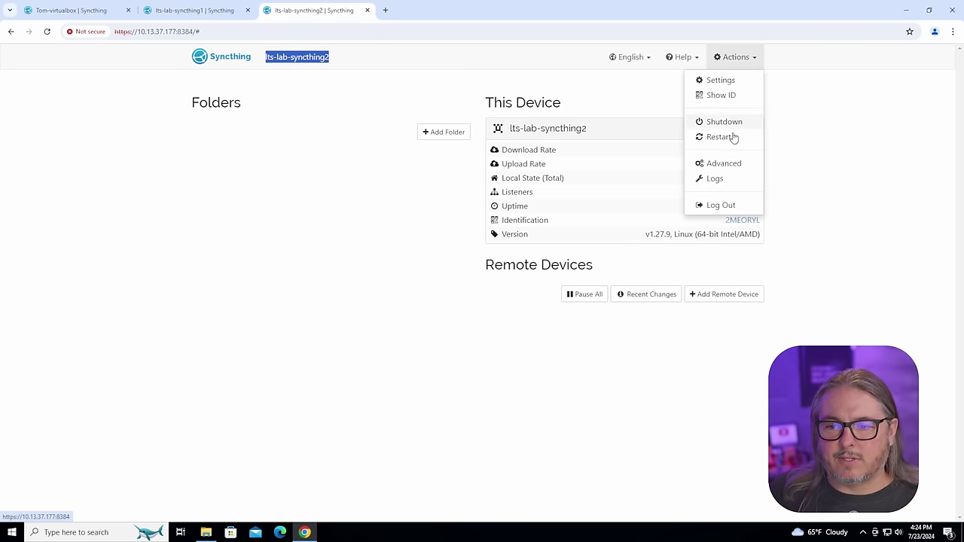
{"action": "left_click", "coordinate": [742, 94]}
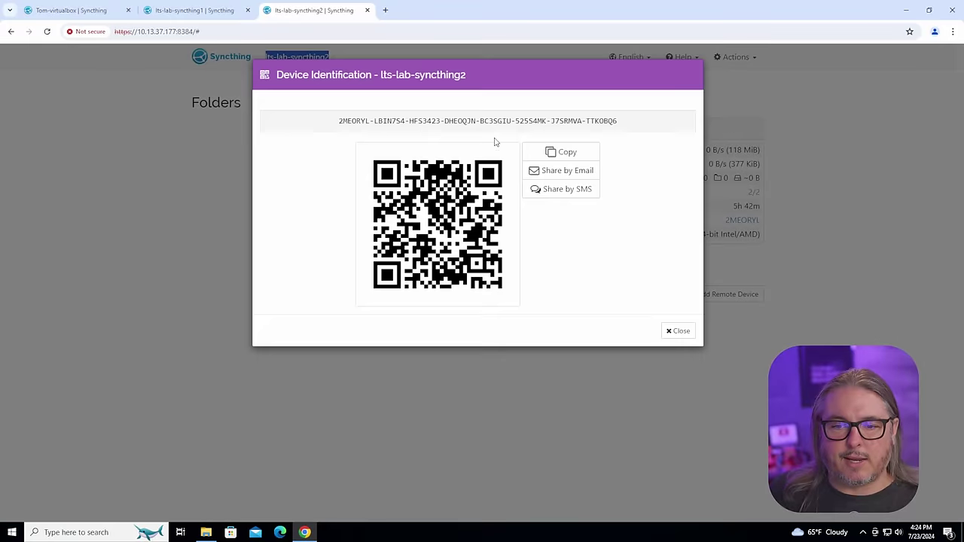
{"action": "left_click", "coordinate": [566, 154]}
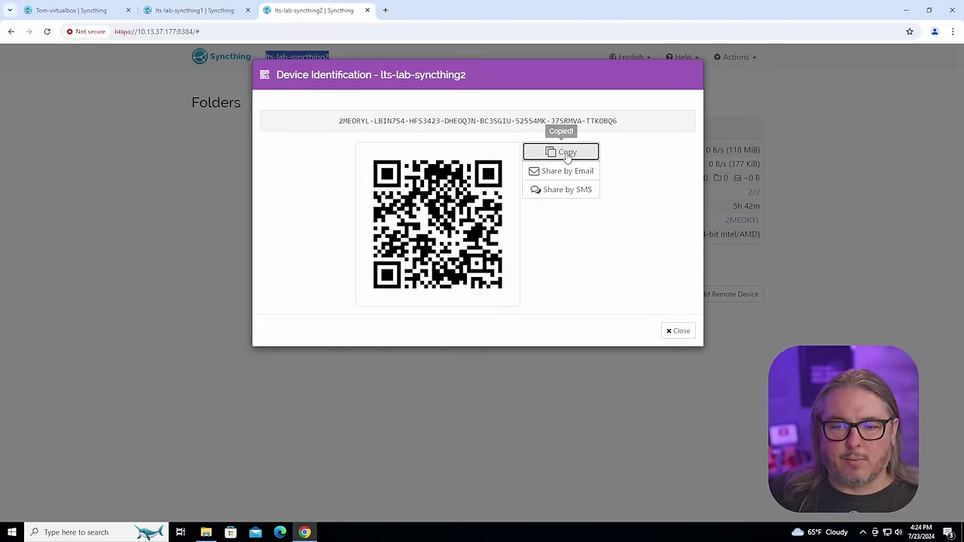
- On Tom-virtualbox, add lts-lab-syncthing2 as a remote device with that ID and address tcp://10.13.37.177:22000
{"action": "left_click", "coordinate": [98, 12]}
{"action": "left_click", "coordinate": [714, 326]}
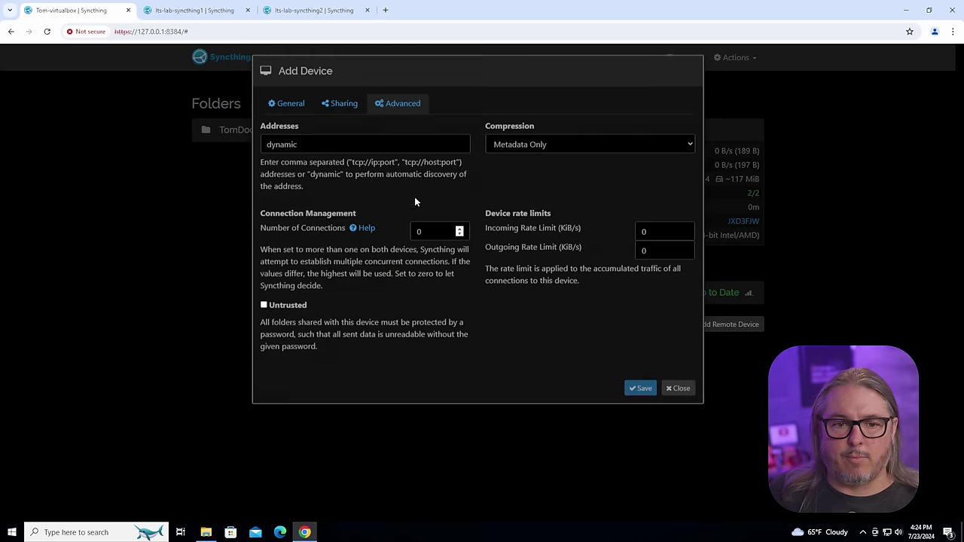
{"action": "left_click", "coordinate": [283, 110]}
{"action": "left_click", "coordinate": [344, 153]}
{"action": "key", "text": "ctrl+v"}
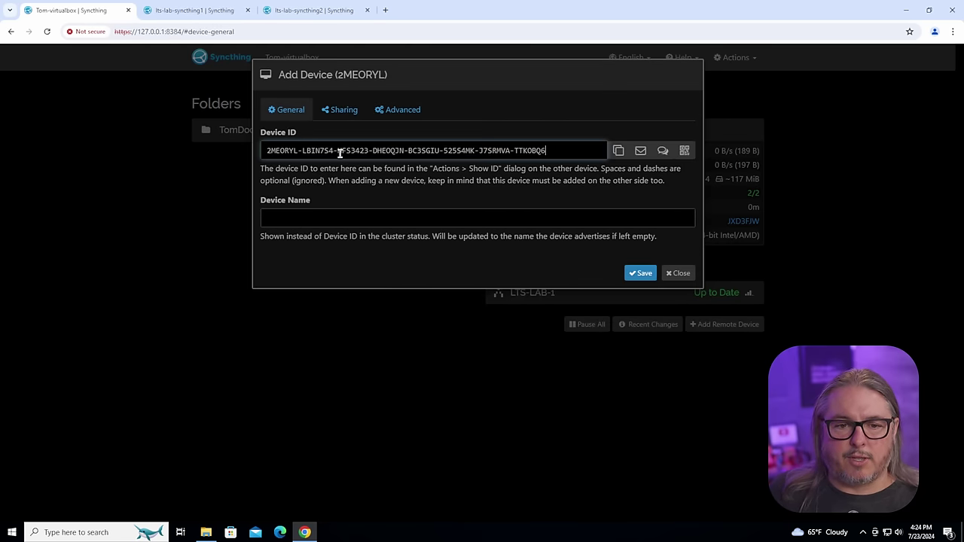
{"action": "left_click", "coordinate": [382, 115]}
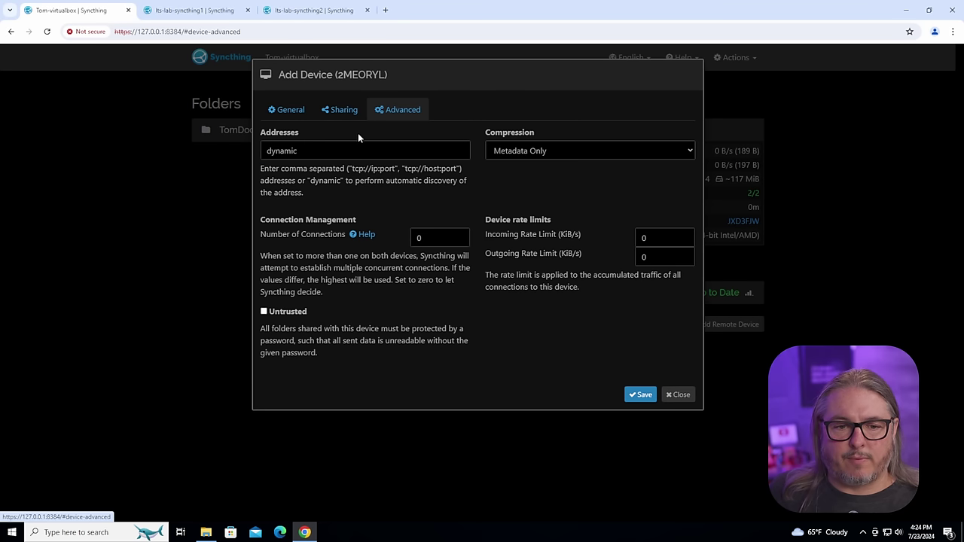
{"action": "double_click", "coordinate": [394, 151]}
{"action": "key", "text": "ctrl+v"}
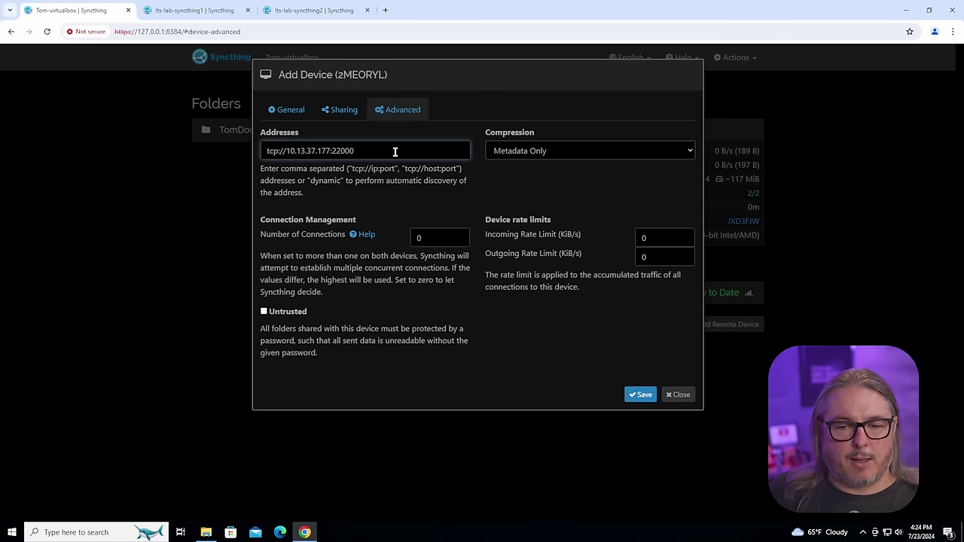
{"action": "left_click", "coordinate": [639, 394]}
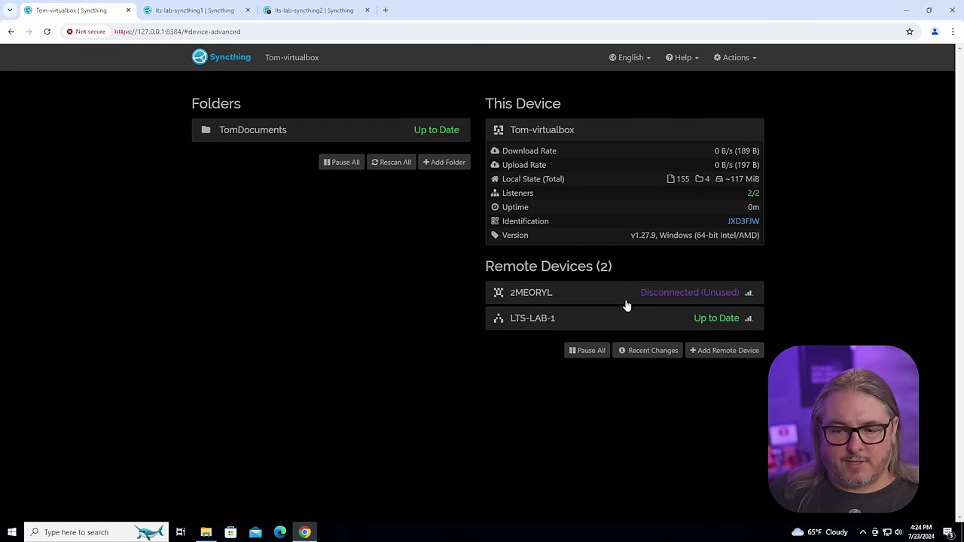
- On lts-lab-syncthing2, accept and save Tom-virtualbox as a remote device, then open its settings
{"action": "left_click", "coordinate": [312, 12]}
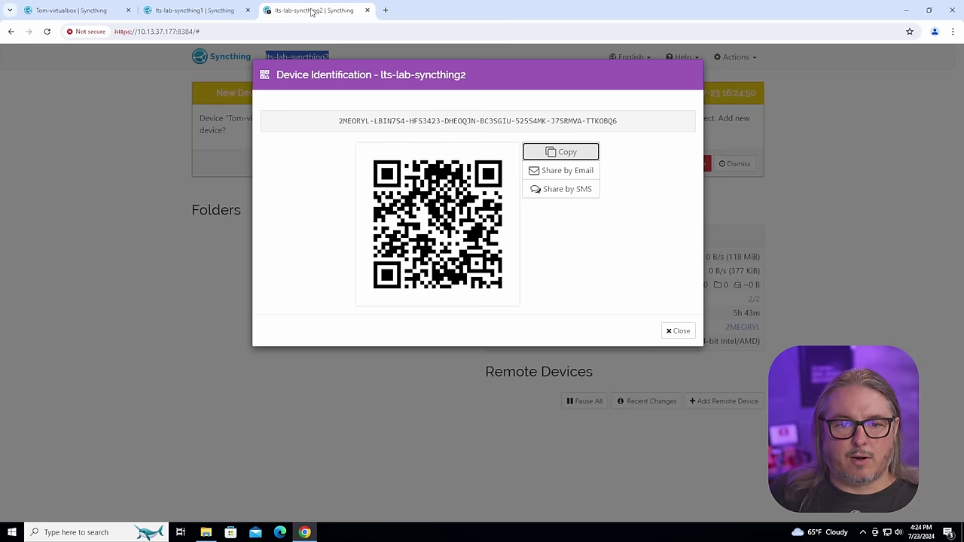
{"action": "left_click", "coordinate": [682, 332]}
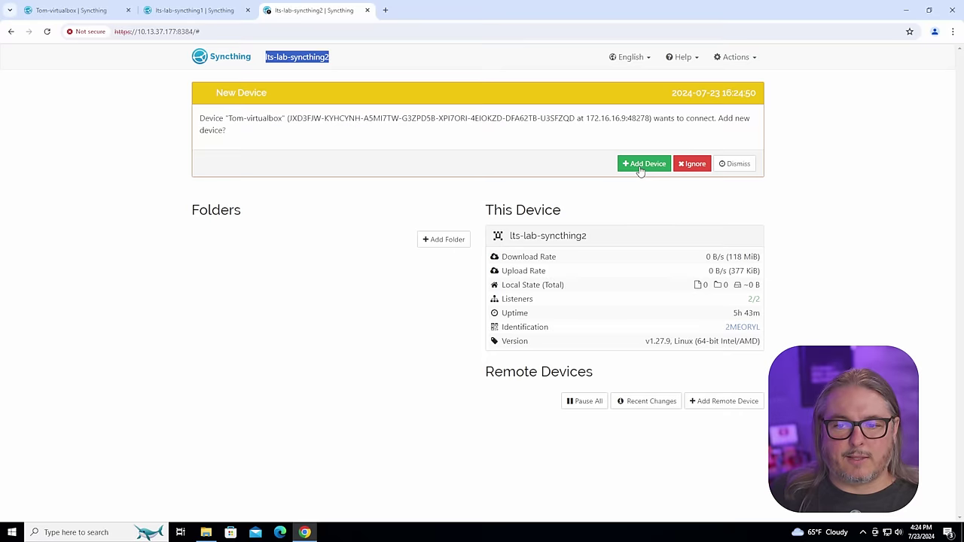
{"action": "left_click", "coordinate": [639, 165]}
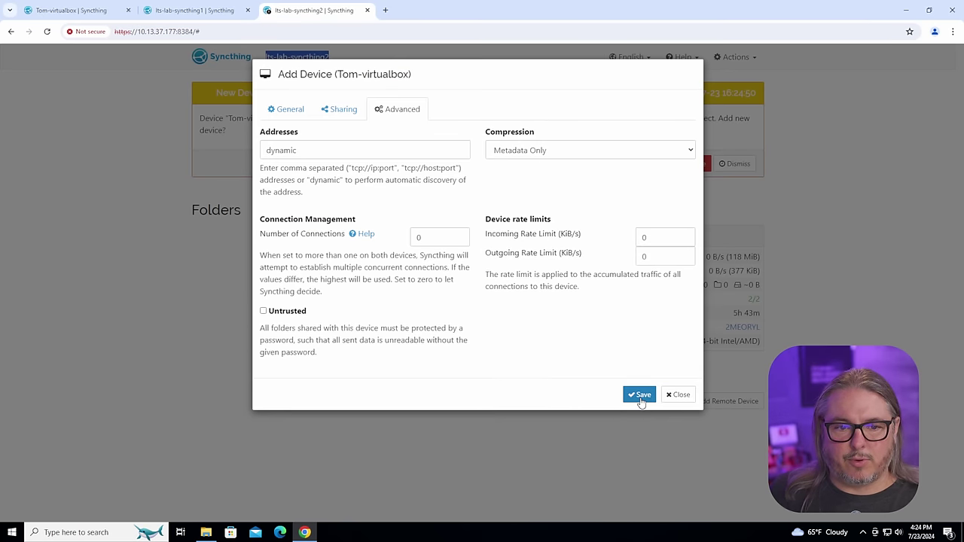
{"action": "left_click", "coordinate": [640, 396]}
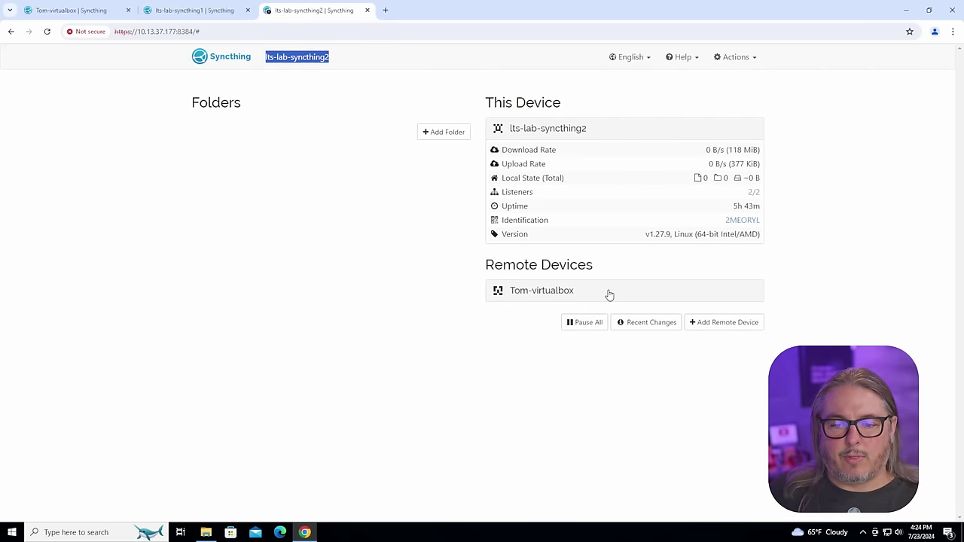
{"action": "left_click", "coordinate": [609, 294]}
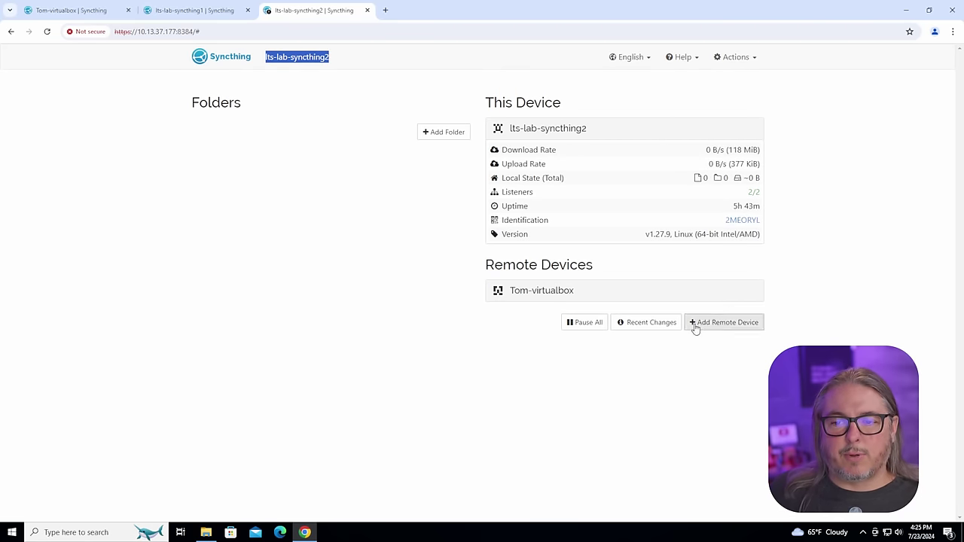
{"action": "left_click", "coordinate": [606, 292]}
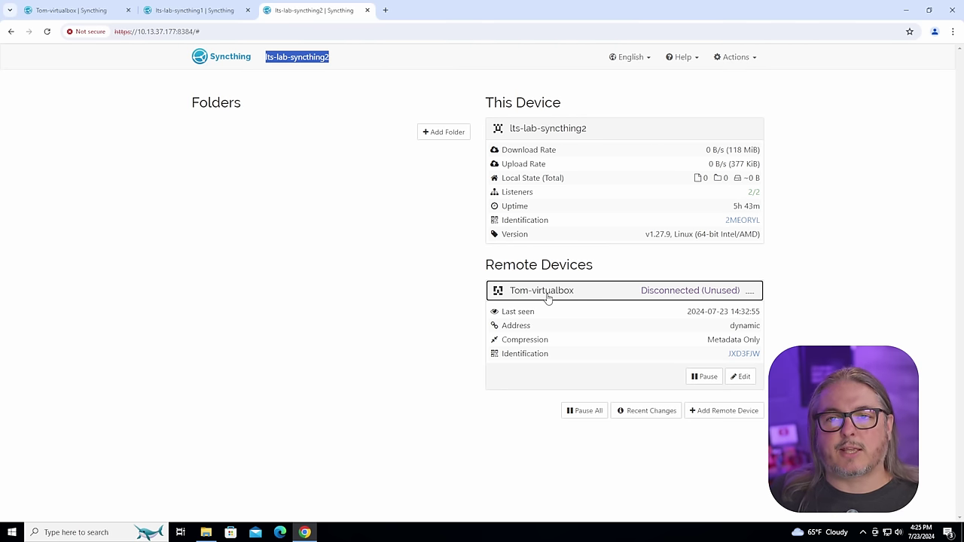
{"action": "left_click", "coordinate": [744, 378]}
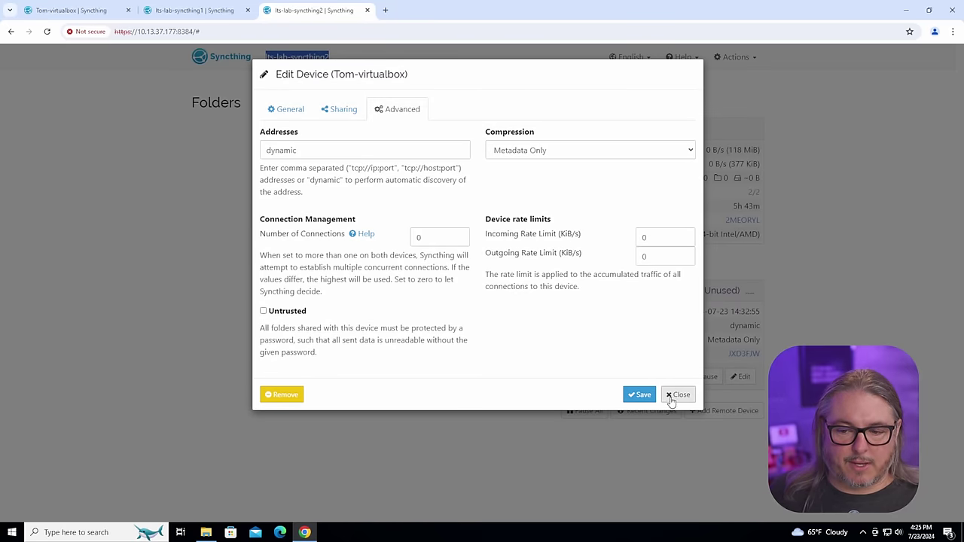
- Review Tom-Virtualbox's Advanced settings on lts-lab-syncthing1 without changes, then return to Tom-virtualbox
{"action": "left_click", "coordinate": [676, 394]}
{"action": "left_click", "coordinate": [196, 10]}
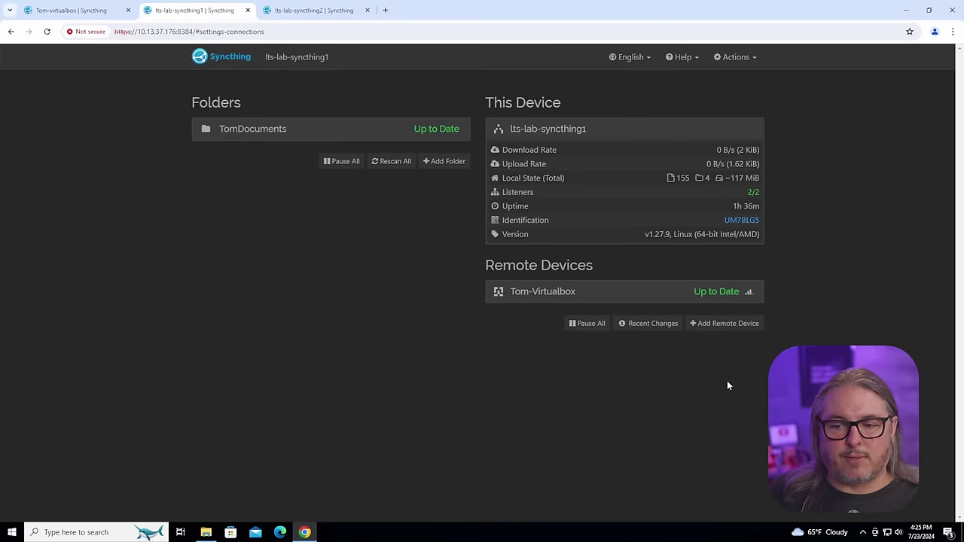
{"action": "left_click", "coordinate": [747, 294]}
{"action": "left_click", "coordinate": [744, 449]}
{"action": "left_click", "coordinate": [398, 110]}
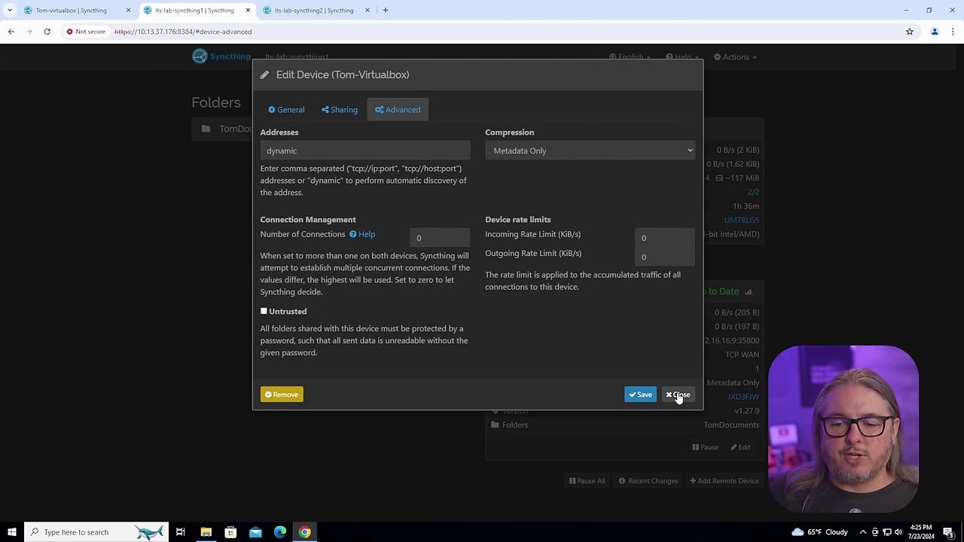
{"action": "left_click", "coordinate": [677, 395]}
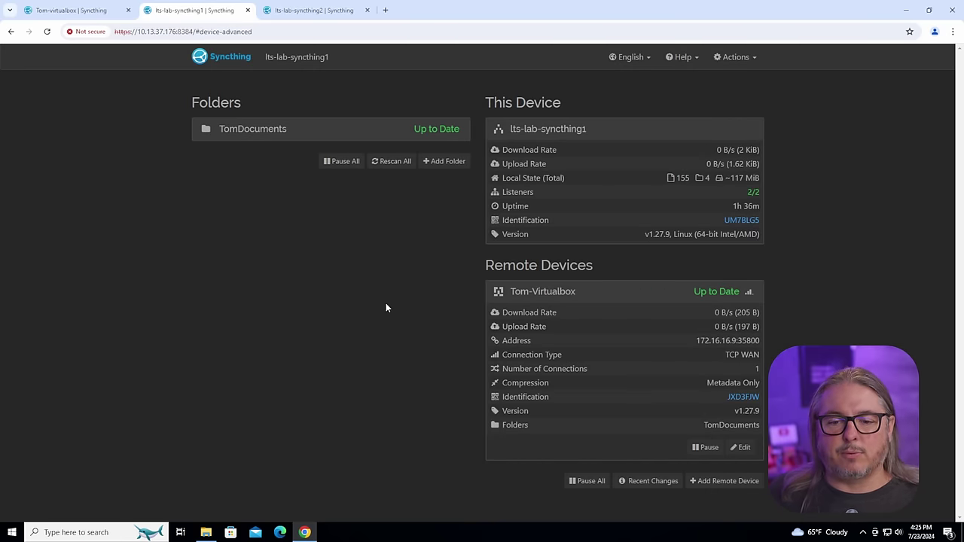
{"action": "left_click", "coordinate": [110, 13]}
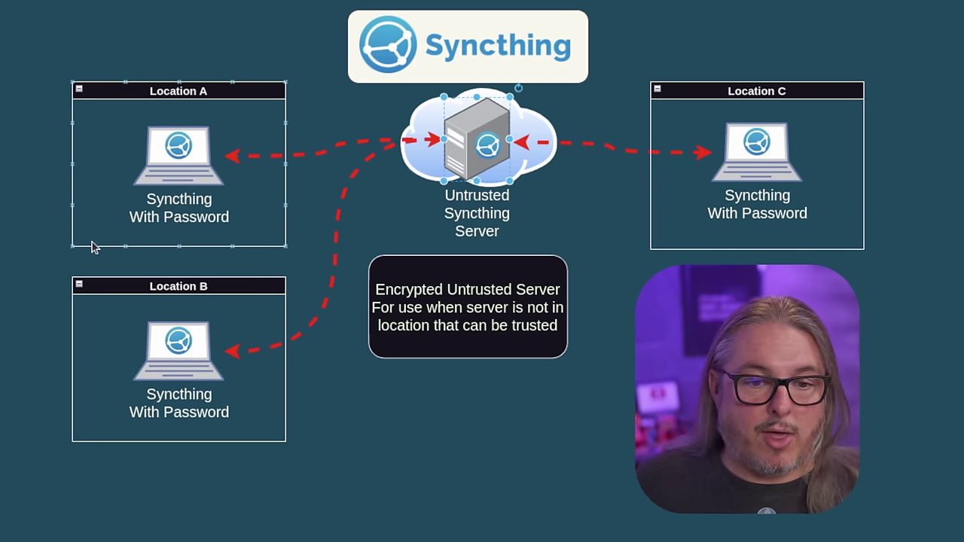
{"action": "left_click", "coordinate": [156, 185]}
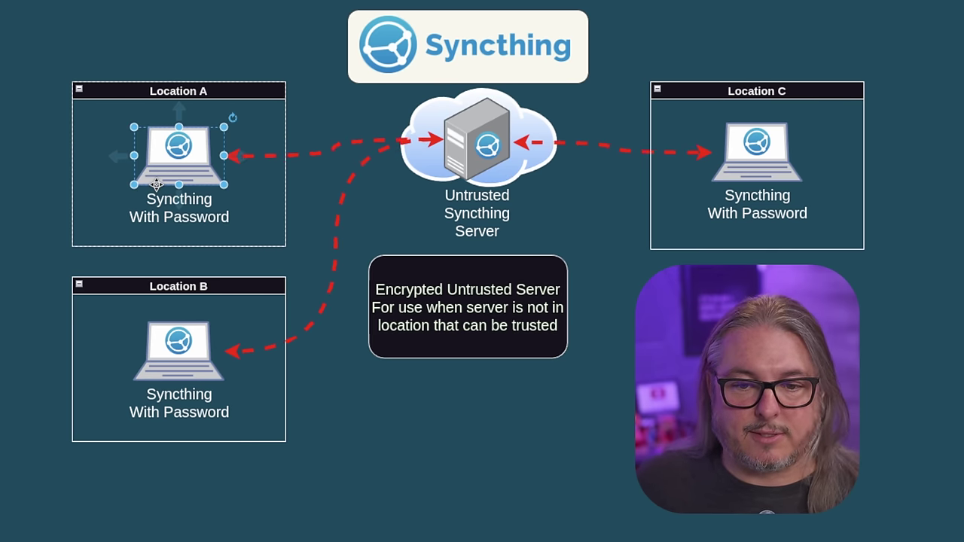
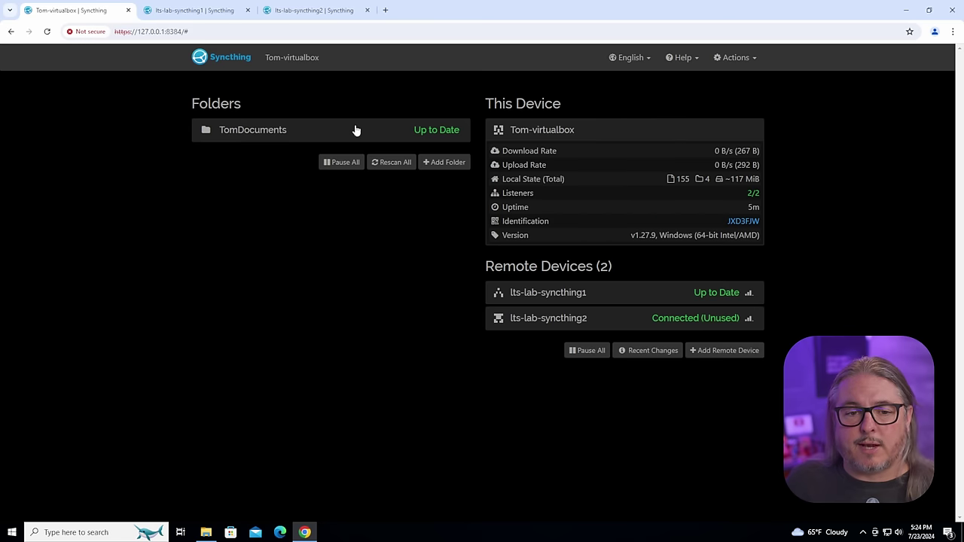
- Expand the TomDocuments folder on Tom-virtualbox's dashboard to review its status
{"action": "left_click", "coordinate": [355, 128]}
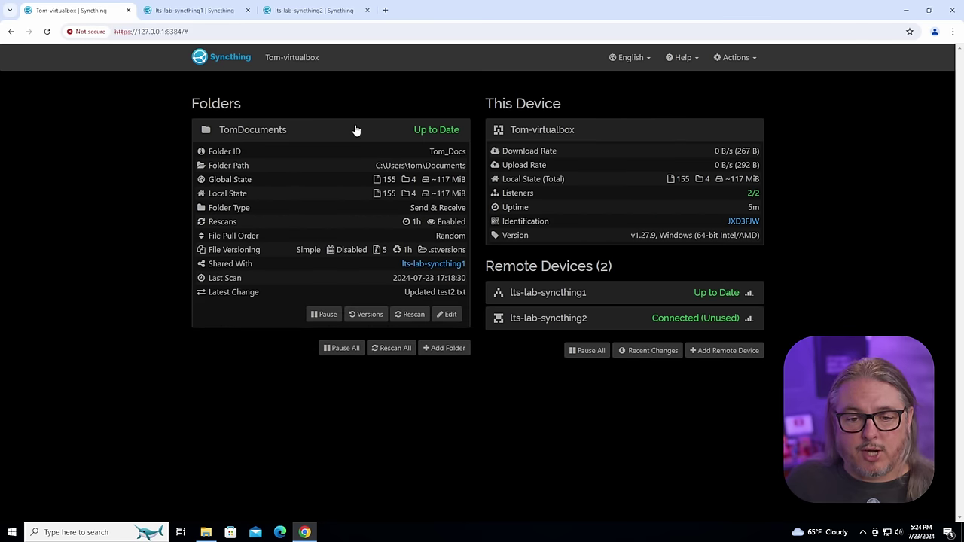
- Share TomDocuments with lts-lab-syncthing2 under an encryption password and save the settings
{"action": "left_click", "coordinate": [447, 314]}
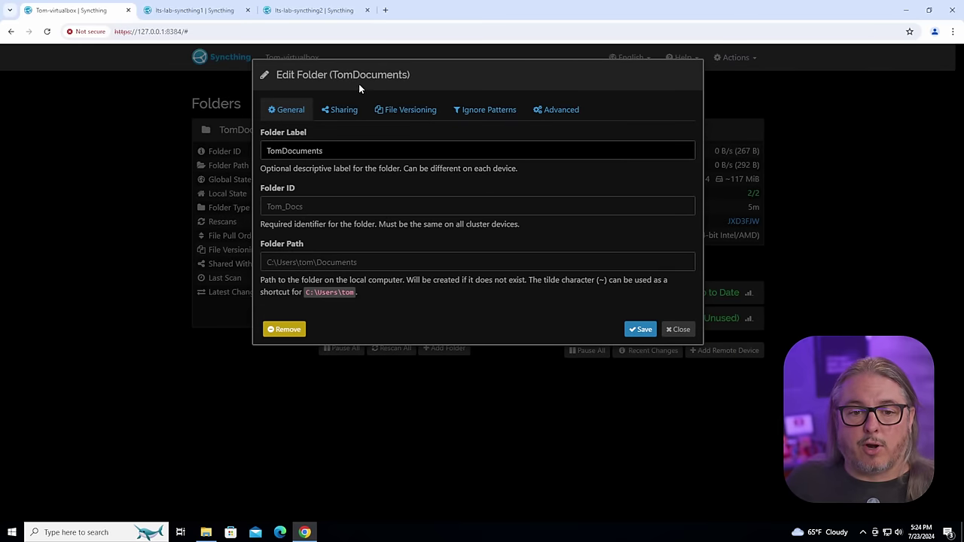
{"action": "left_click", "coordinate": [343, 109]}
{"action": "left_click", "coordinate": [277, 227]}
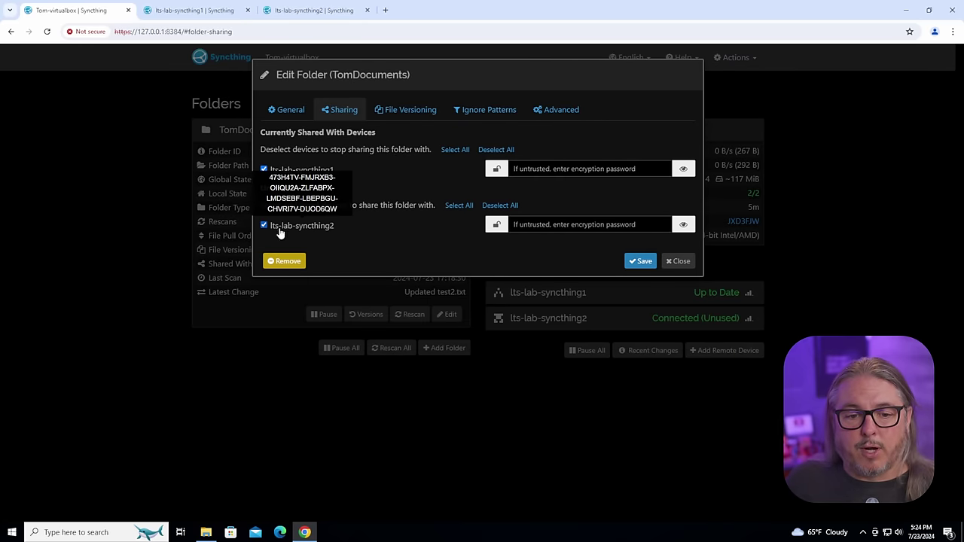
{"action": "left_click", "coordinate": [558, 226]}
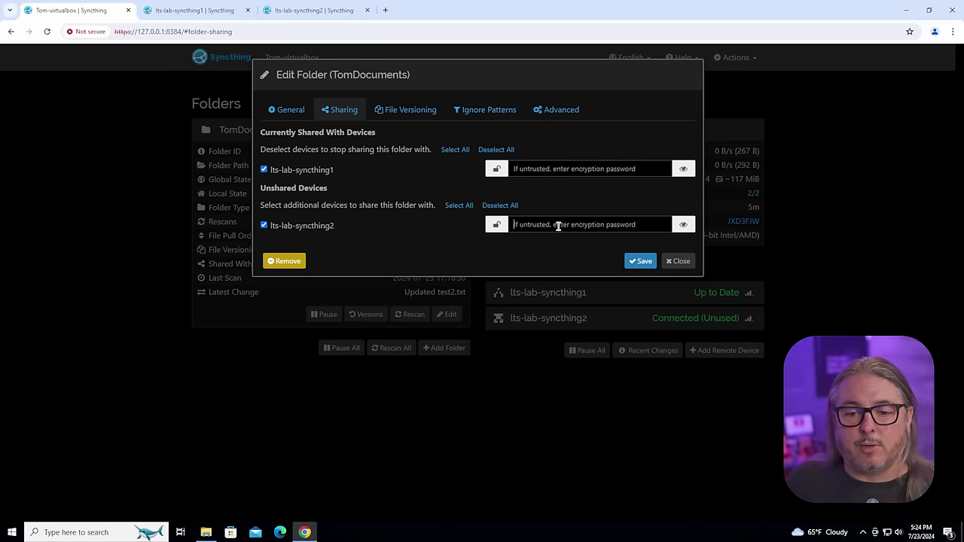
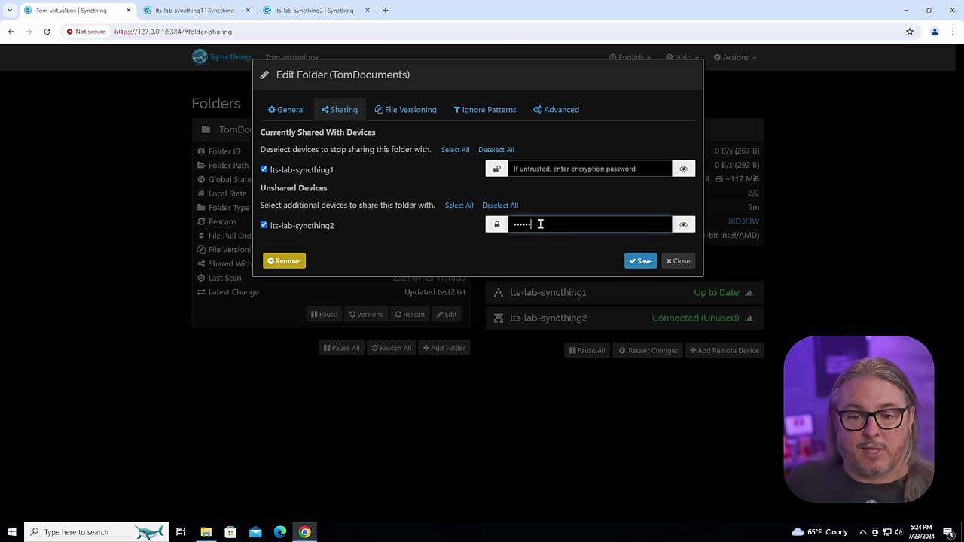
{"action": "left_click", "coordinate": [683, 231]}
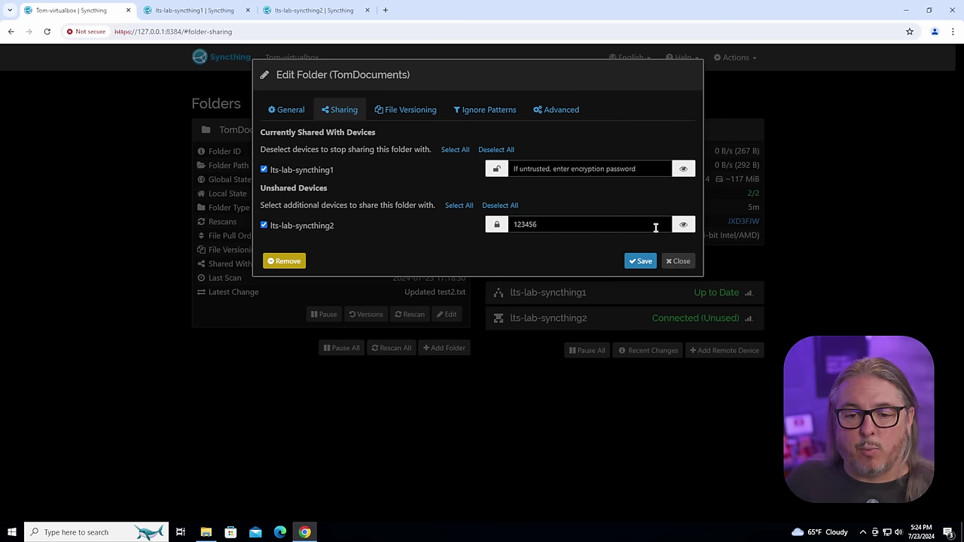
{"action": "left_click", "coordinate": [641, 264]}
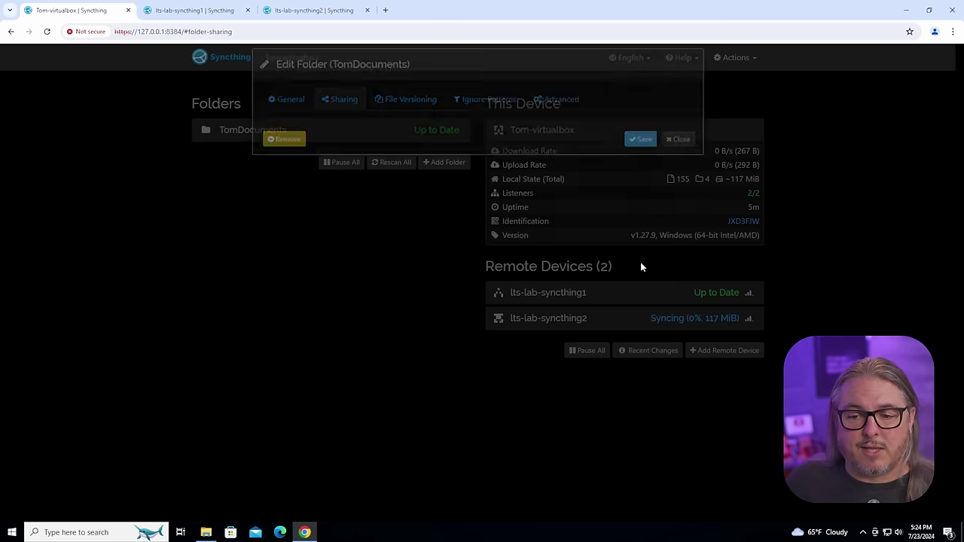
{"action": "left_click", "coordinate": [316, 17]}
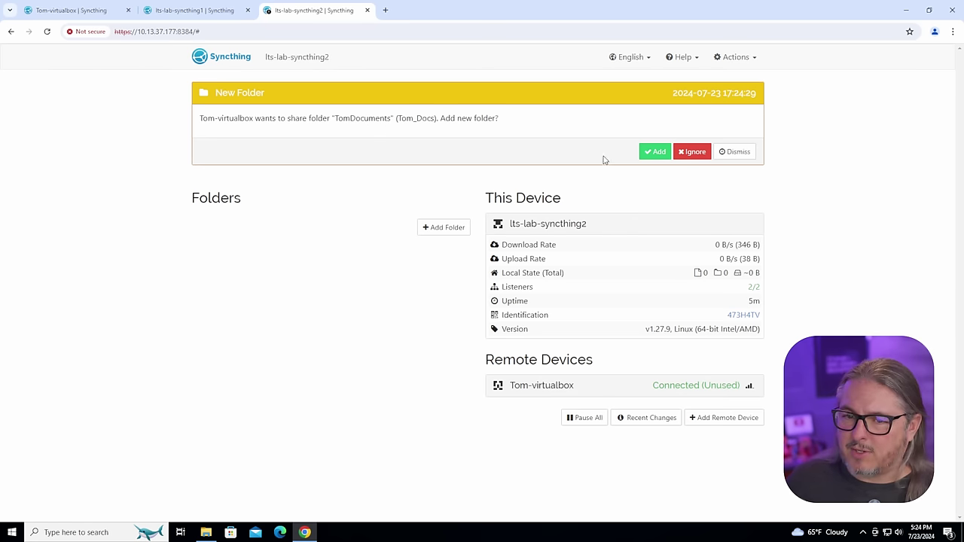
- Accept the offered TomDocuments folder on lts-lab-syncthing2 and save it as a new folder
{"action": "left_click", "coordinate": [656, 154]}
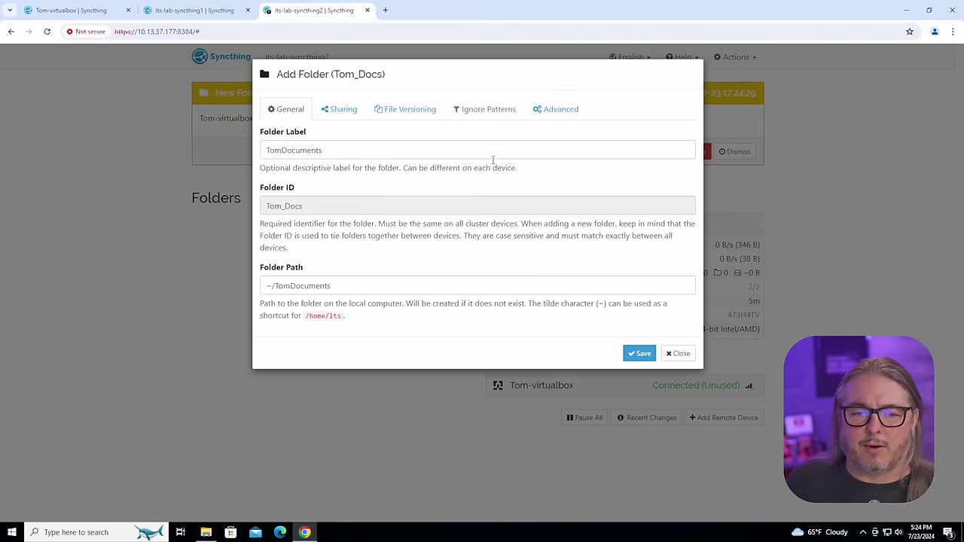
{"action": "left_click", "coordinate": [630, 360]}
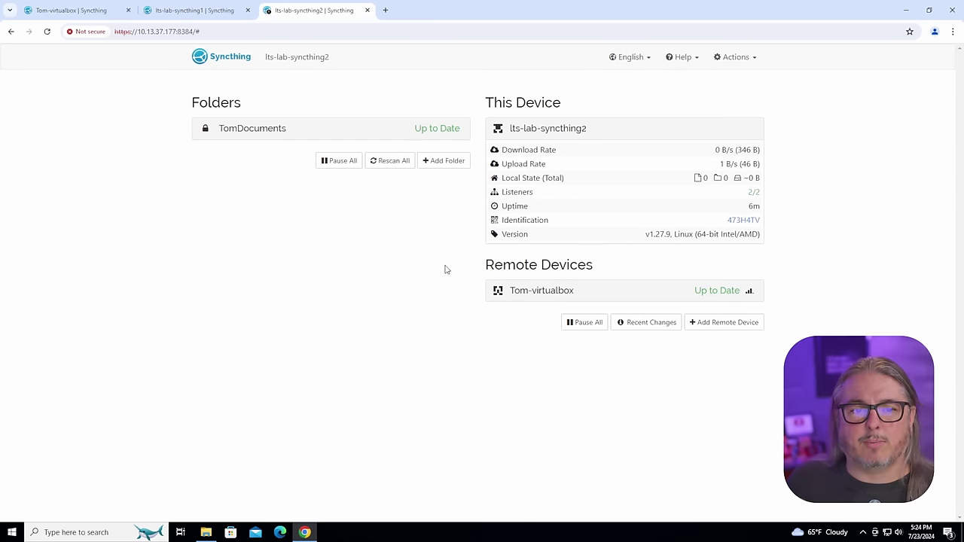
{"action": "left_click", "coordinate": [85, 15]}
- Reveal lts-lab-syncthing2's encryption password in TomDocuments' sharing settings on Tom-virtualbox
{"action": "left_click", "coordinate": [260, 131]}
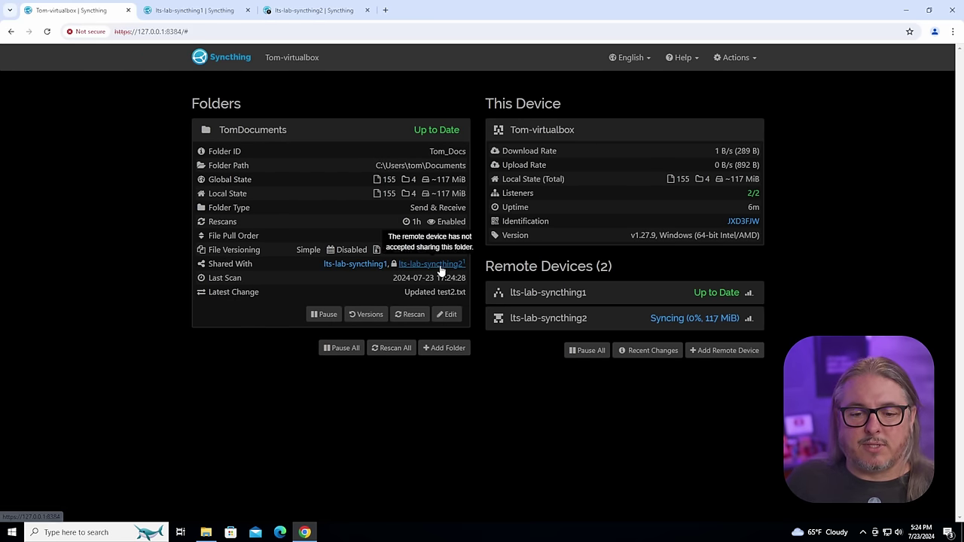
{"action": "left_click", "coordinate": [448, 315]}
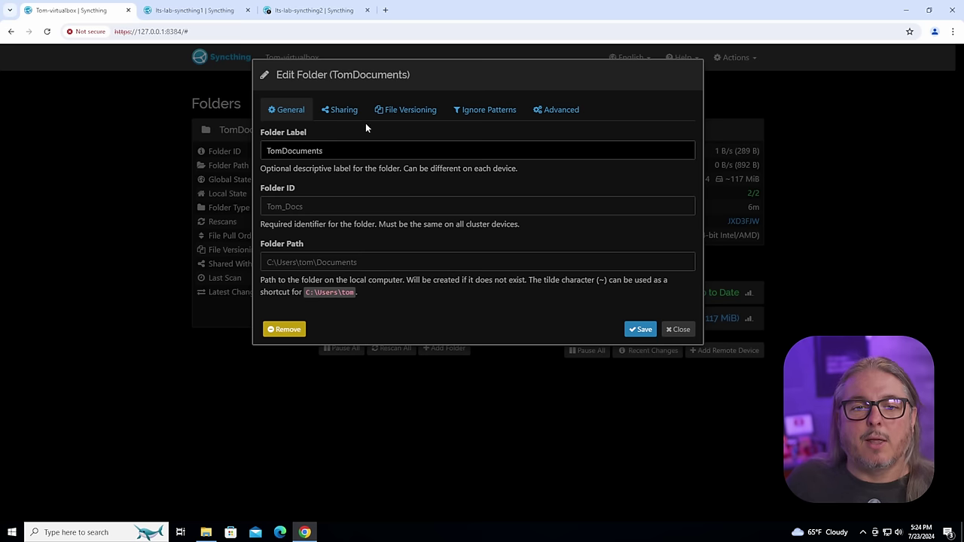
{"action": "left_click", "coordinate": [345, 112]}
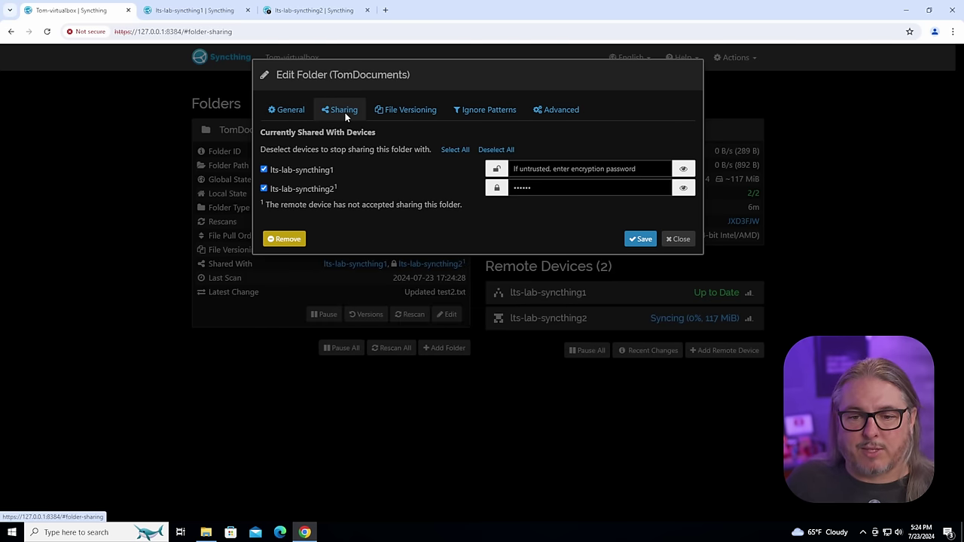
{"action": "left_click", "coordinate": [684, 192]}
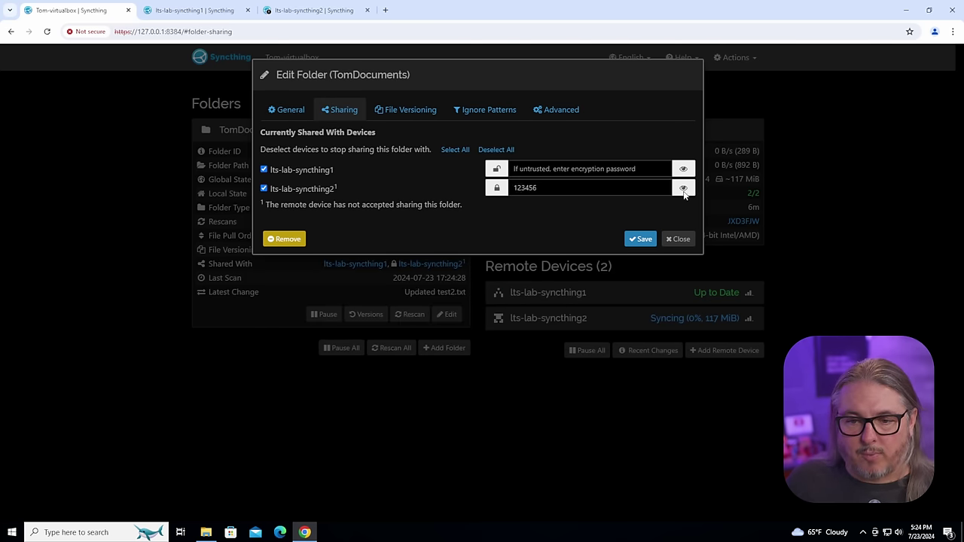
{"action": "left_click", "coordinate": [616, 185]}
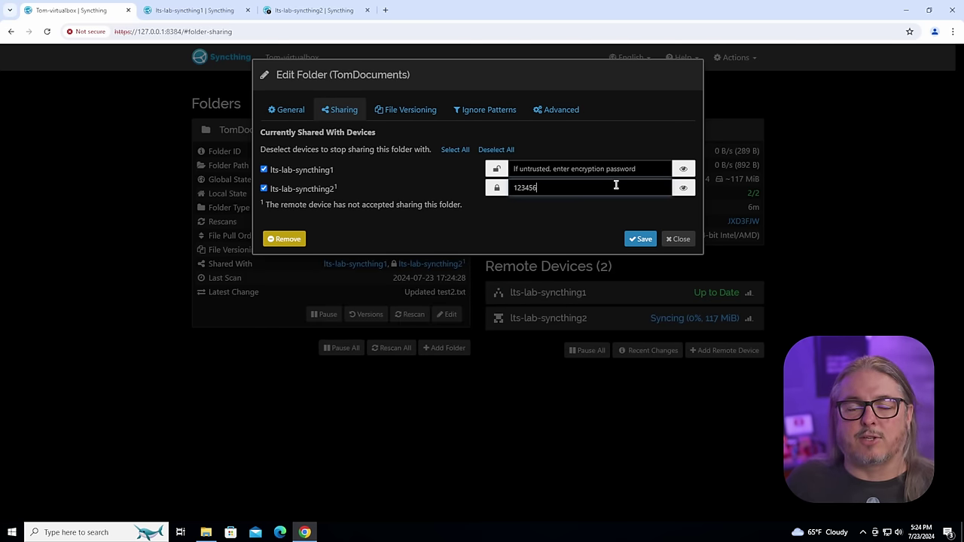
- Confirm TomDocuments is Receive Encrypted on lts-lab-syncthing2, then close settings and expand that device
{"action": "left_click", "coordinate": [309, 9]}
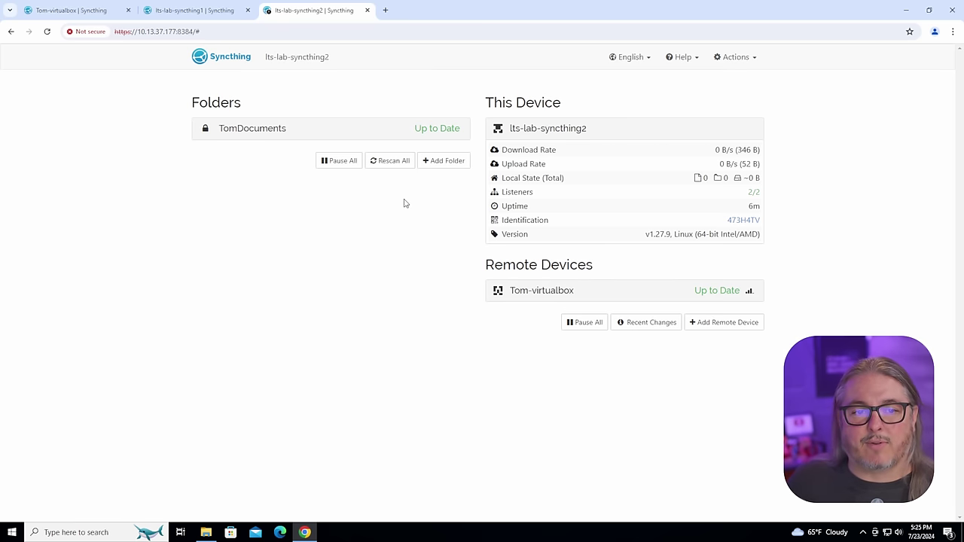
{"action": "left_click", "coordinate": [314, 132]}
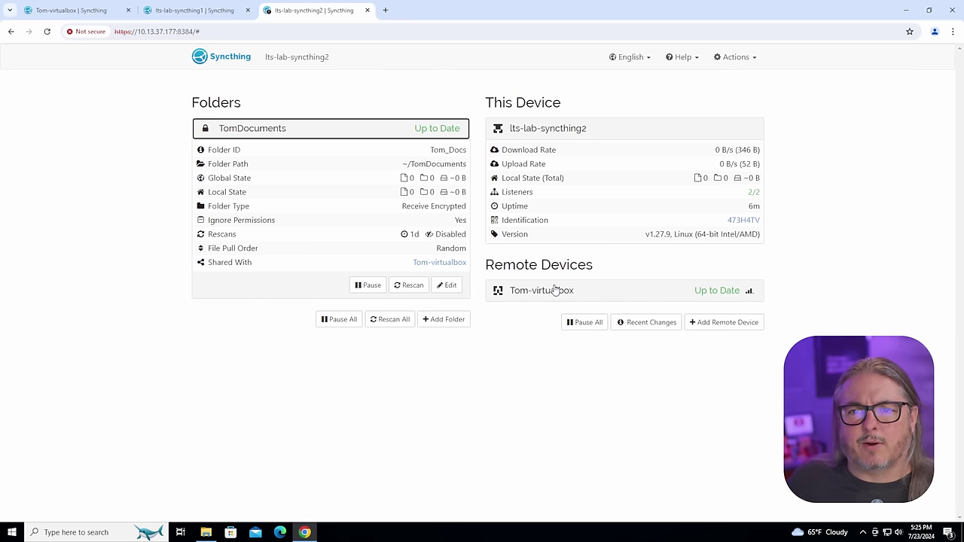
{"action": "left_click", "coordinate": [76, 9]}
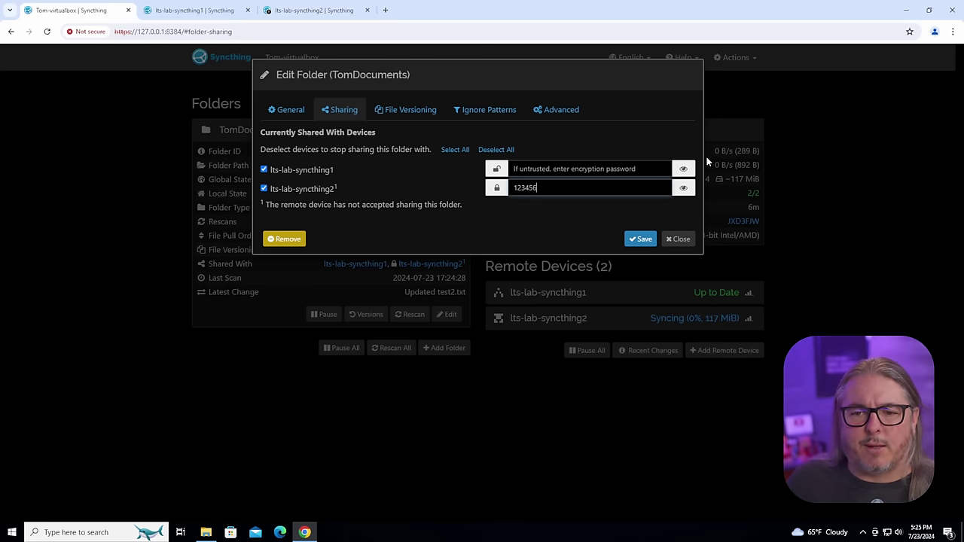
{"action": "left_click", "coordinate": [678, 239]}
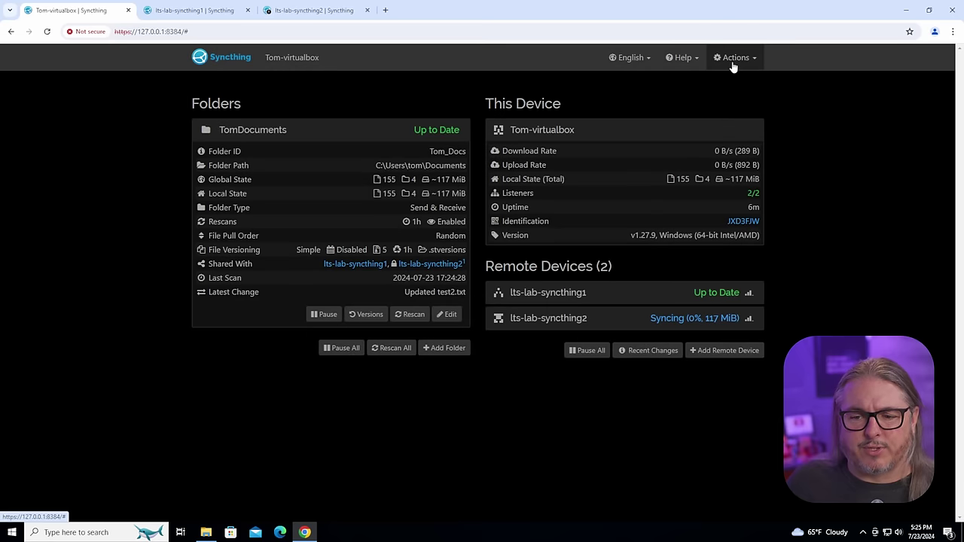
{"action": "left_click", "coordinate": [586, 318]}
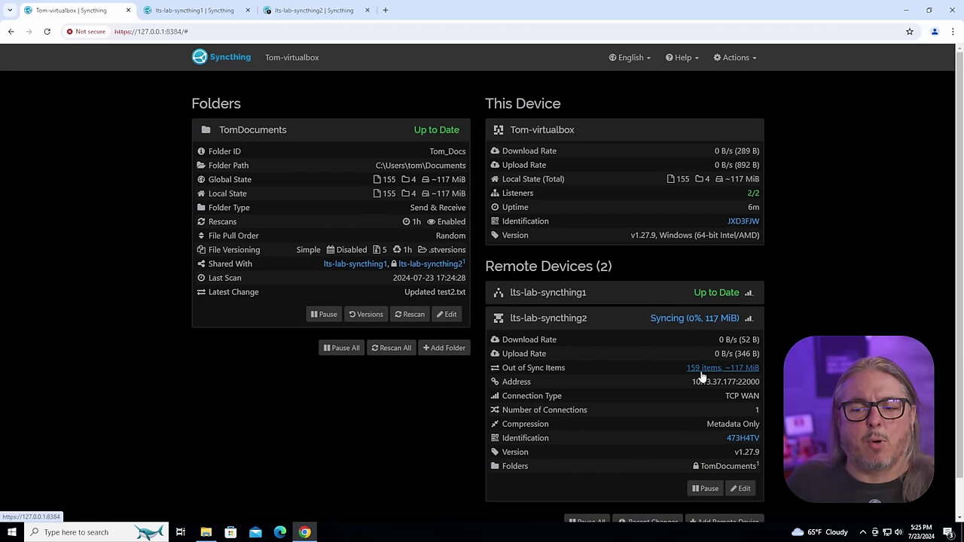
- Restart Syncthing on lts-lab-syncthing2 and Tom-virtualbox, then recheck the TomDocuments folder status
{"action": "left_click", "coordinate": [314, 13]}
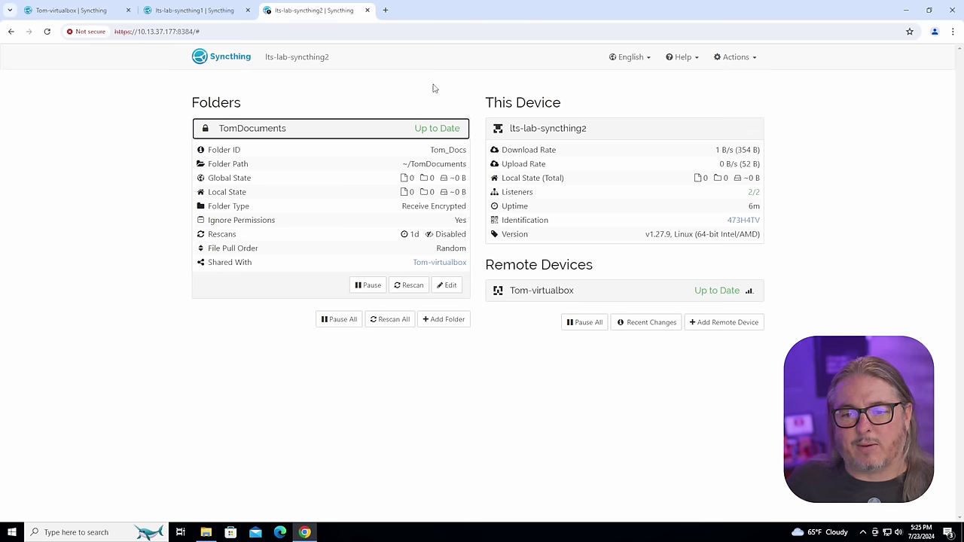
{"action": "left_click", "coordinate": [742, 57]}
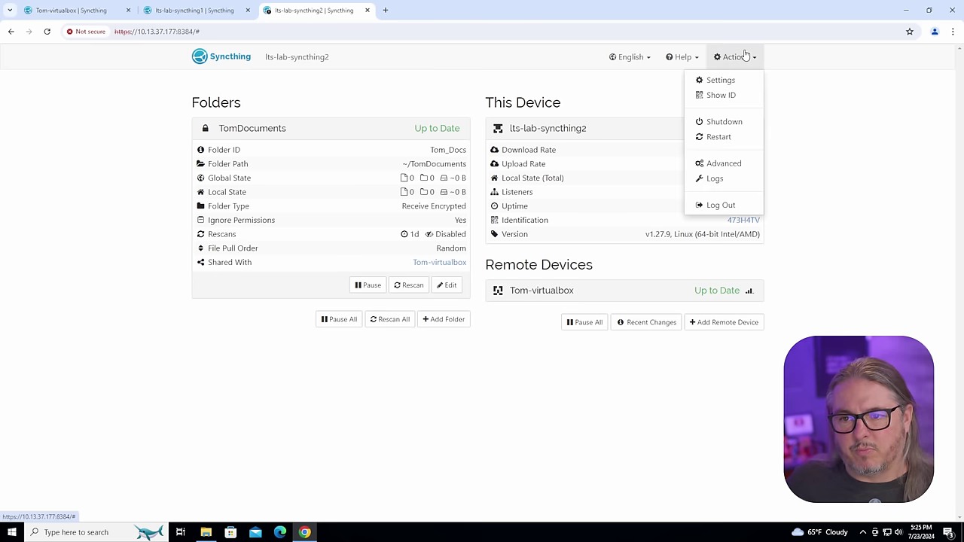
{"action": "left_click", "coordinate": [719, 137]}
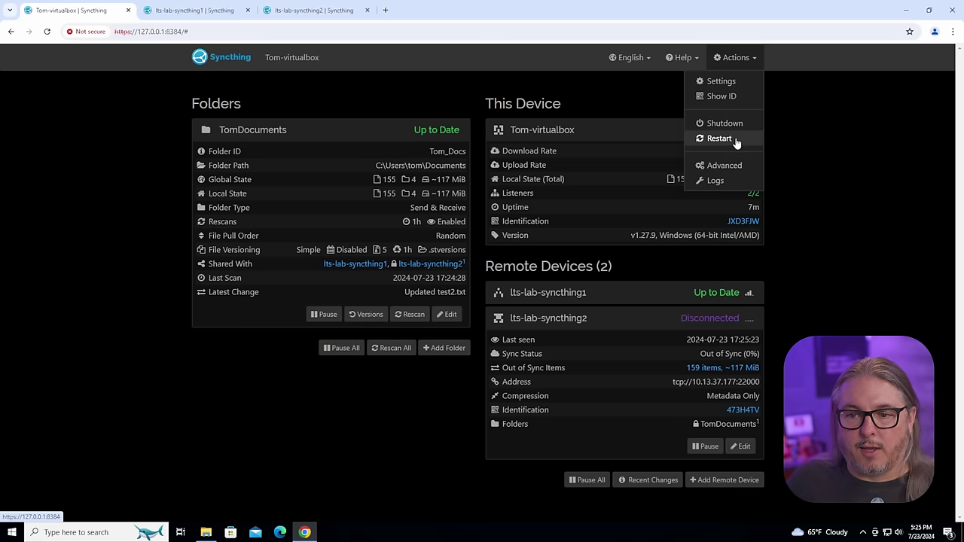
{"action": "left_click", "coordinate": [721, 136]}
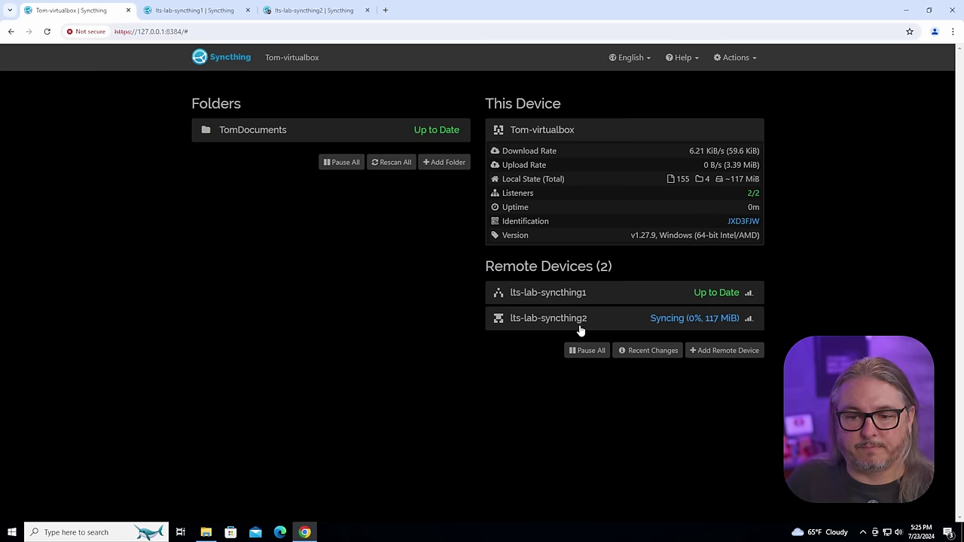
{"action": "left_click", "coordinate": [579, 324]}
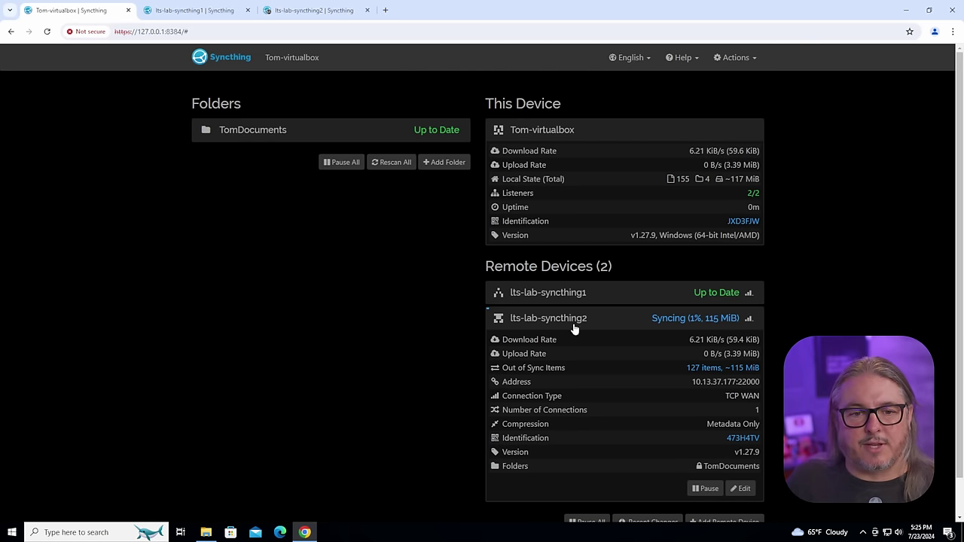
{"action": "left_click", "coordinate": [335, 14]}
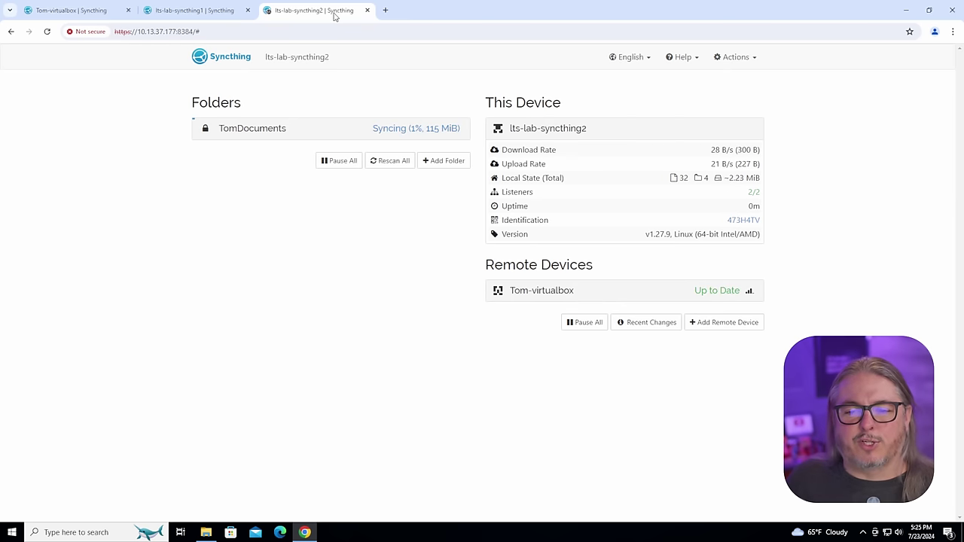
{"action": "left_click", "coordinate": [299, 134]}
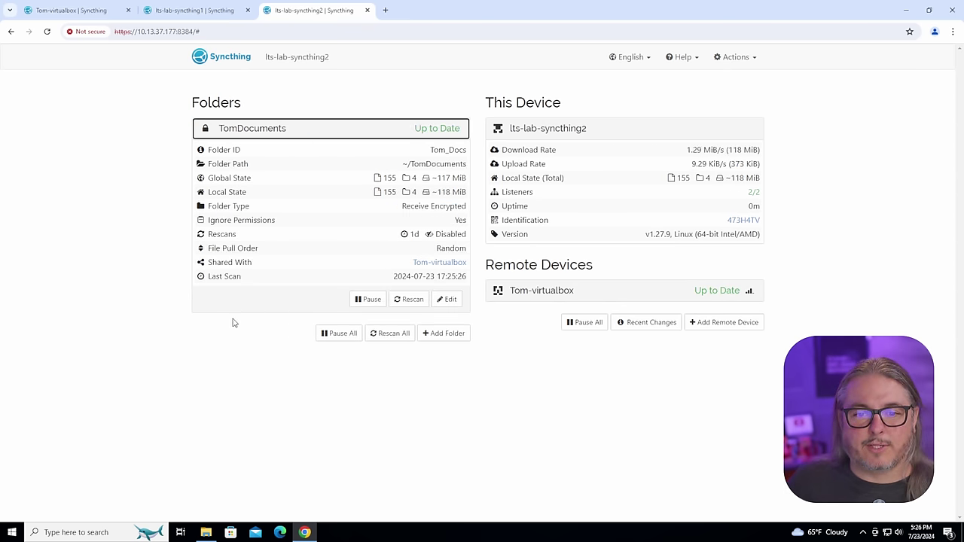
- View the DrawIO_Drawings, test2 and test3 details in the local Documents folder
{"action": "left_click", "coordinate": [206, 533]}
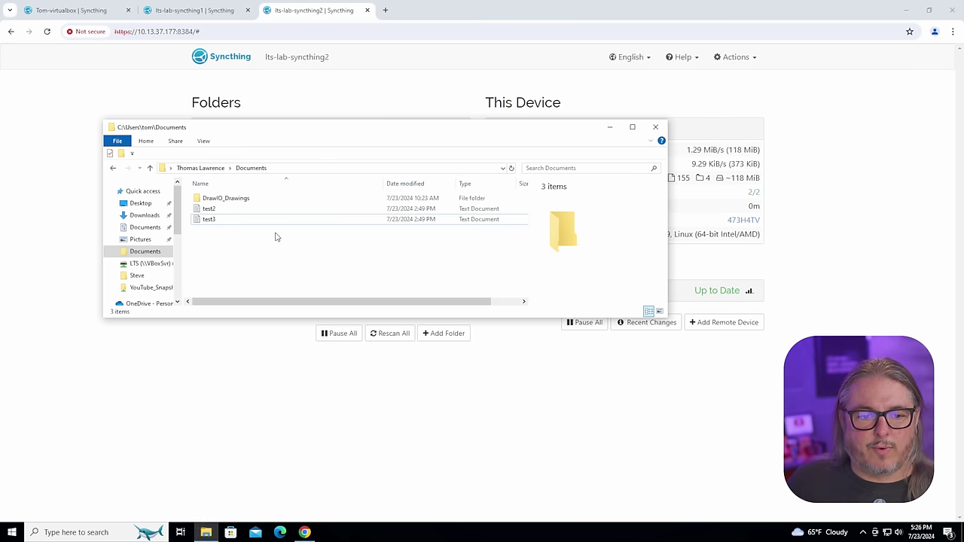
{"action": "left_click", "coordinate": [238, 199]}
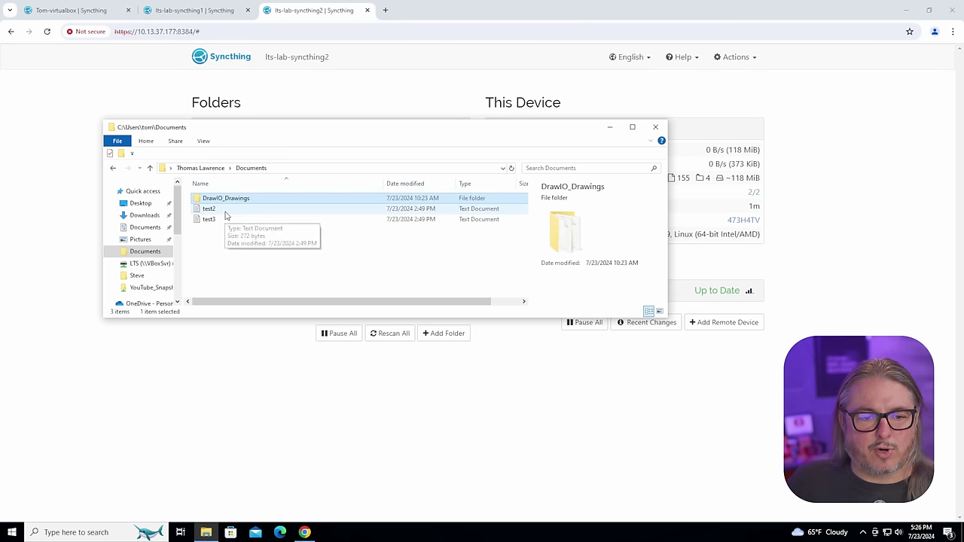
{"action": "left_click", "coordinate": [223, 210]}
{"action": "left_click", "coordinate": [223, 219]}
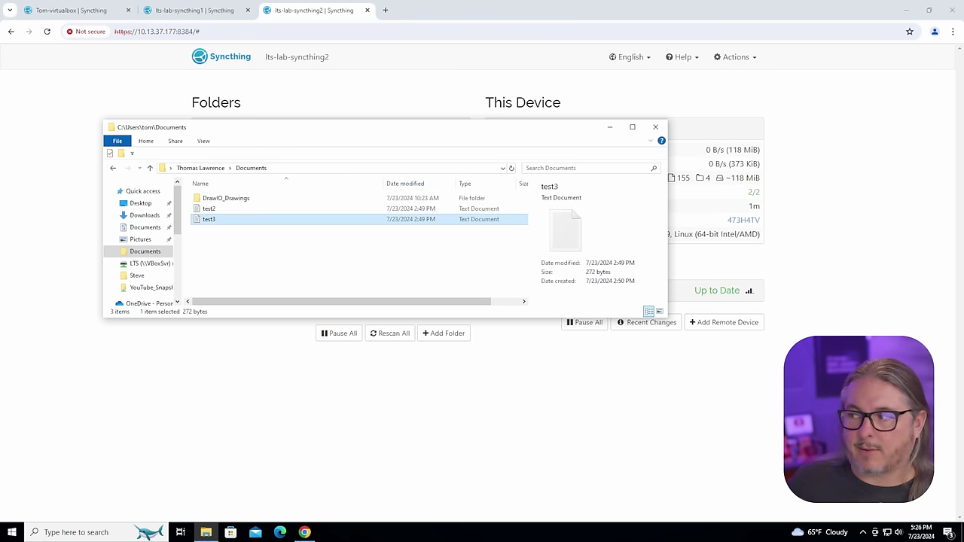
{"action": "key", "text": "alt+Tab"}
- List ~/TomDocuments, then descend into R.syncthing-enc/OF, listing each level's encrypted contents
{"action": "left_click_drag", "start_coordinate": [463, 99], "coordinate": [437, 84]}
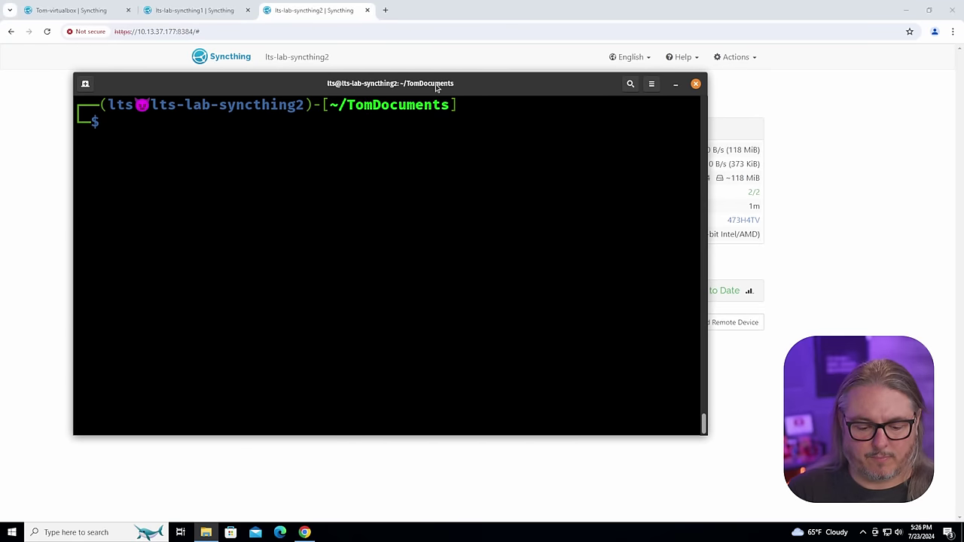
{"action": "type", "text": "ls"}
{"action": "key", "text": "Return"}
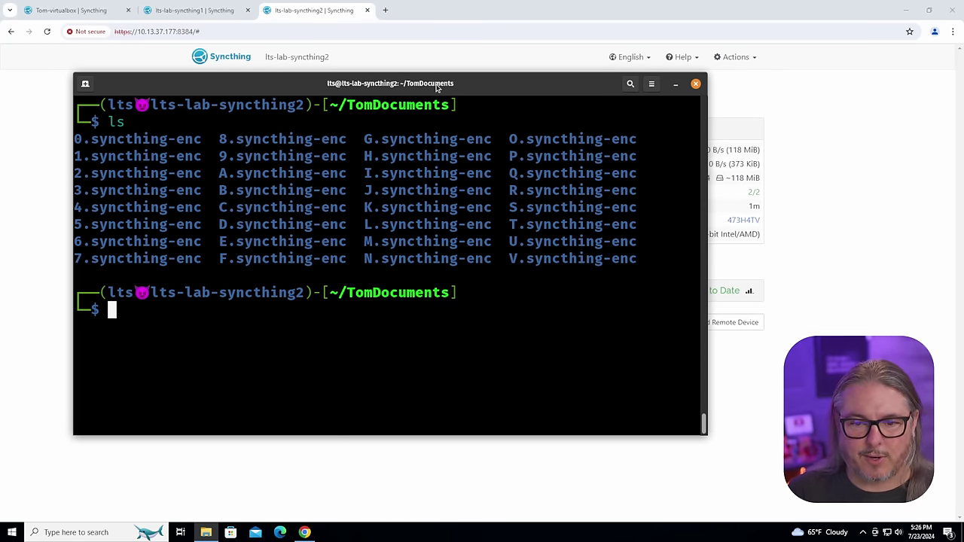
{"action": "type", "text": "cd R."}
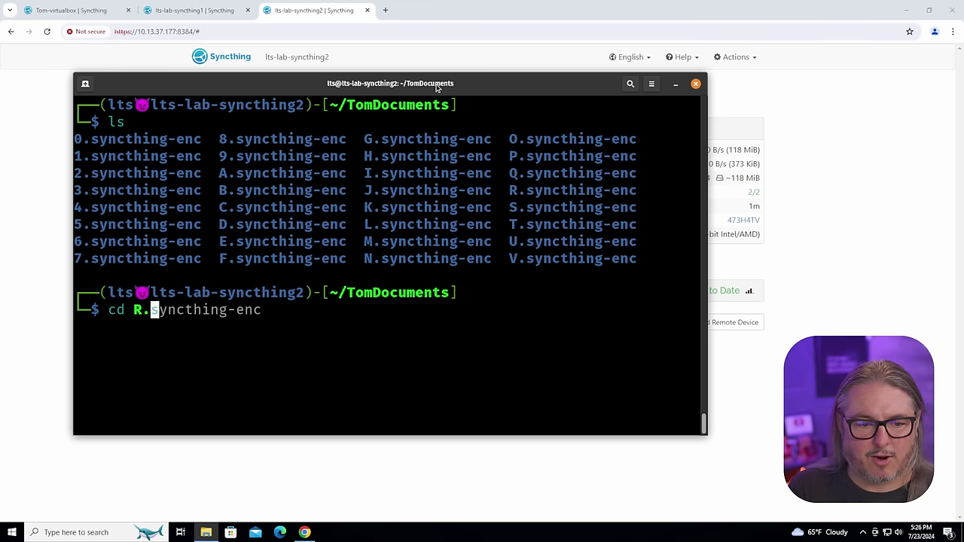
{"action": "key", "text": "Right"}
{"action": "key", "text": "Return"}
{"action": "type", "text": "ls"}
{"action": "key", "text": "Return"}
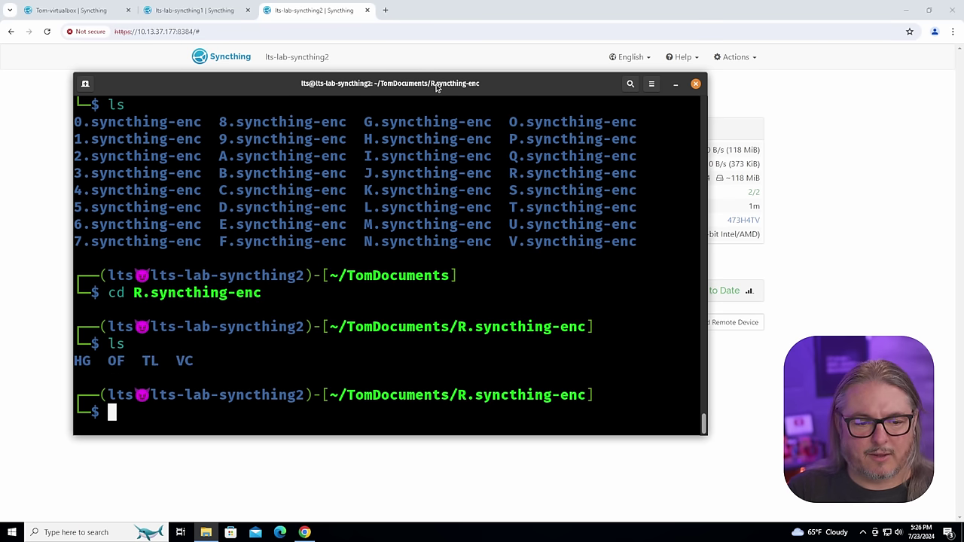
{"action": "type", "text": "cd OF"}
{"action": "key", "text": "Return"}
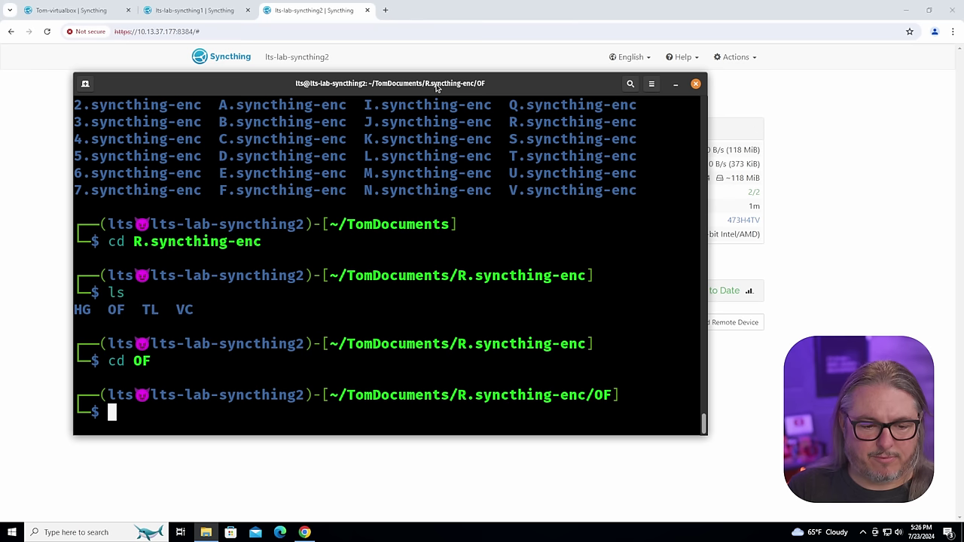
{"action": "type", "text": "ls"}
{"action": "key", "text": "Return"}
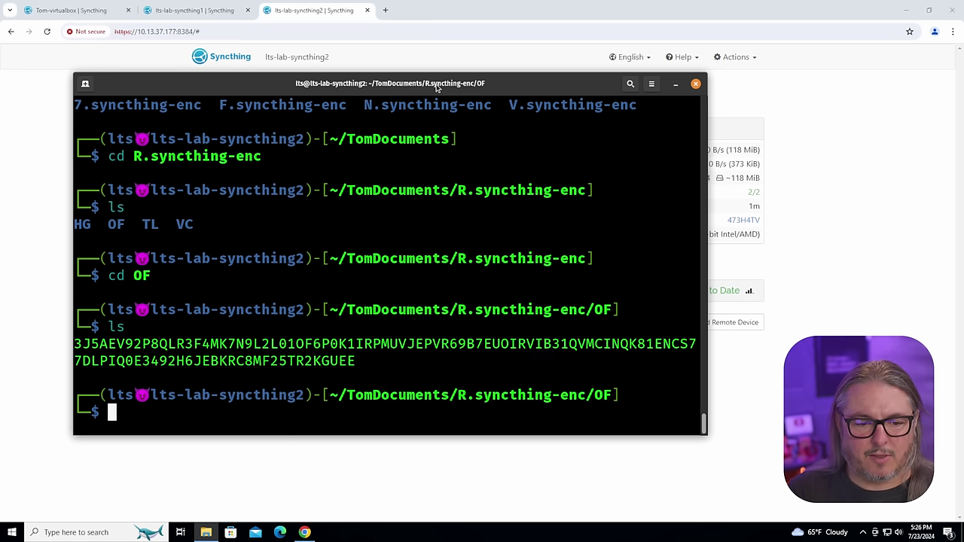
- Run ls -la in OF to show the encrypted file's size, then return to Syncthing
{"action": "type", "text": "ls- la"}
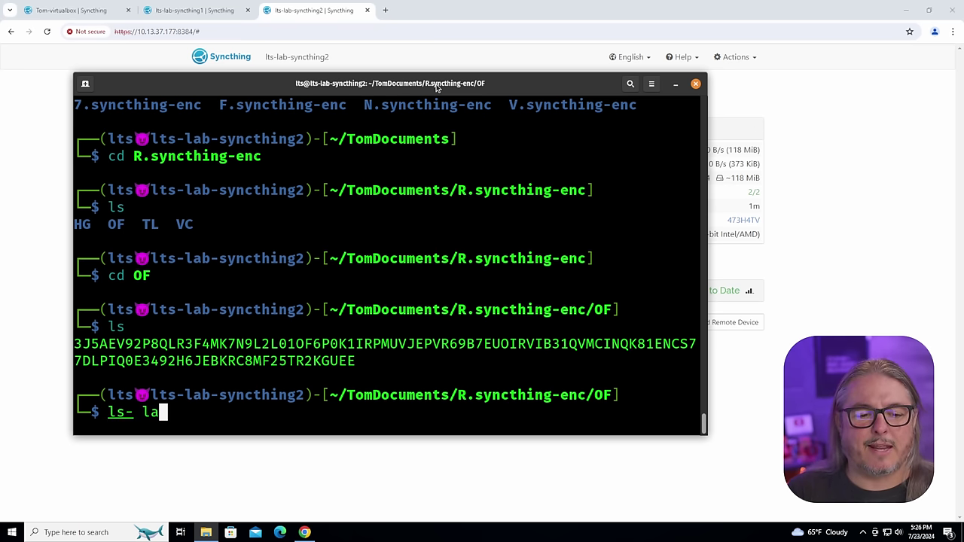
{"action": "key", "text": "BackSpace"}
{"action": "key", "text": "BackSpace"}
{"action": "key", "text": "BackSpace"}
{"action": "key", "text": "BackSpace"}
{"action": "type", "text": "-la"}
{"action": "key", "text": "Return"}
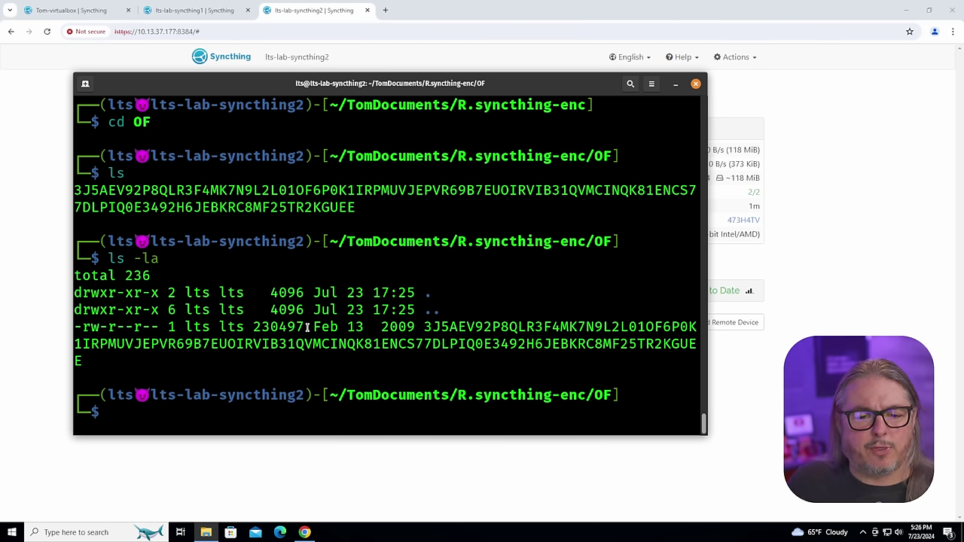
{"action": "left_click_drag", "start_coordinate": [307, 326], "coordinate": [491, 362]}
{"action": "left_click", "coordinate": [491, 362]}
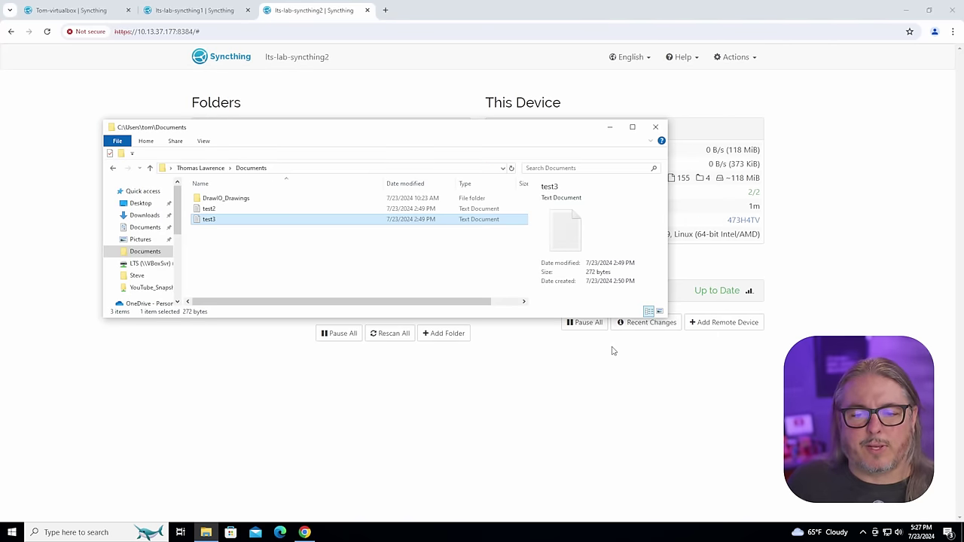
{"action": "left_click", "coordinate": [575, 400]}
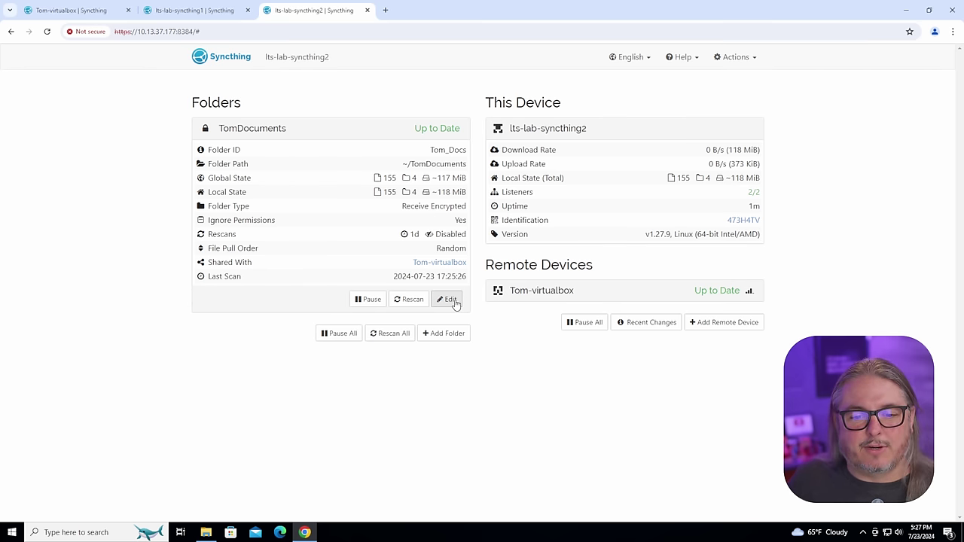
- Set TomDocuments' file versioning to Simple File Versioning, keeping 5 versions, and save
{"action": "left_click", "coordinate": [450, 299]}
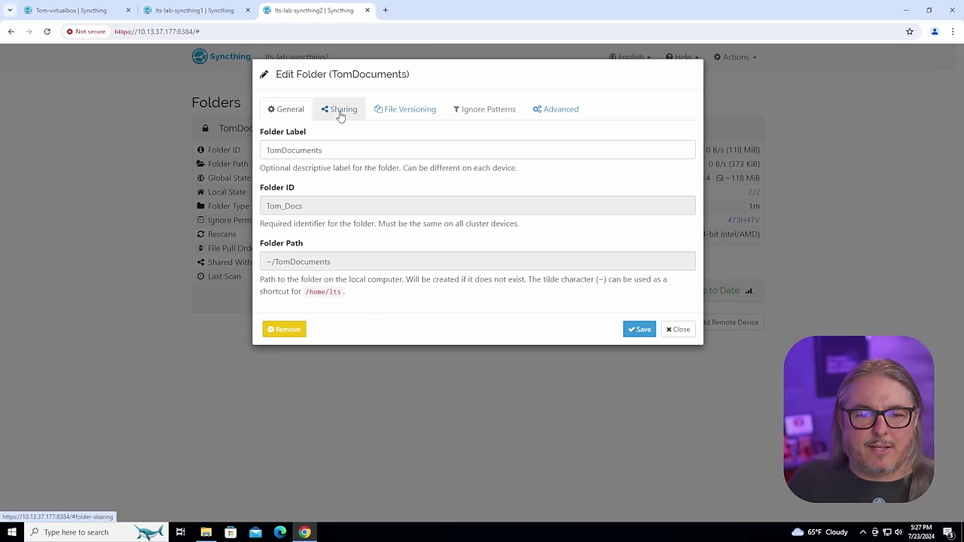
{"action": "left_click", "coordinate": [430, 110]}
{"action": "left_click", "coordinate": [349, 148]}
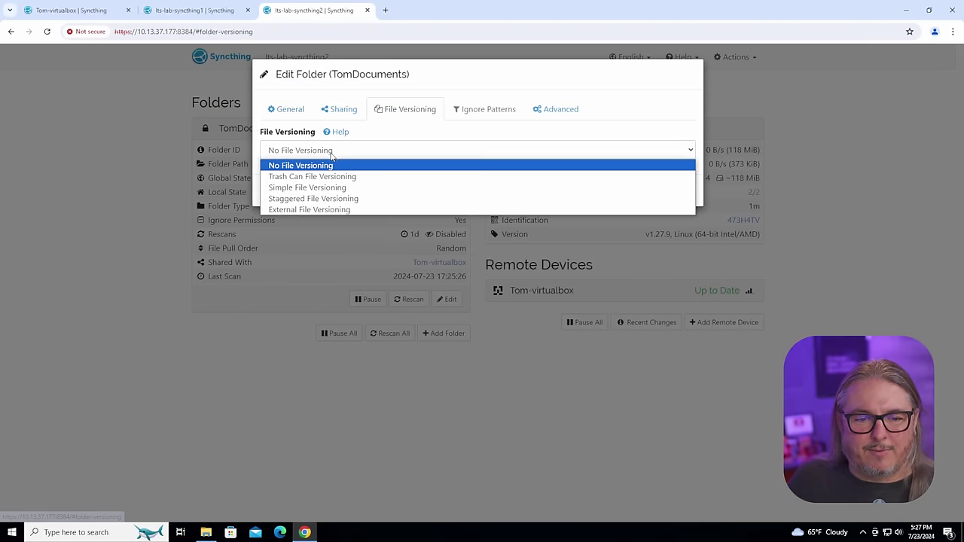
{"action": "left_click", "coordinate": [338, 189]}
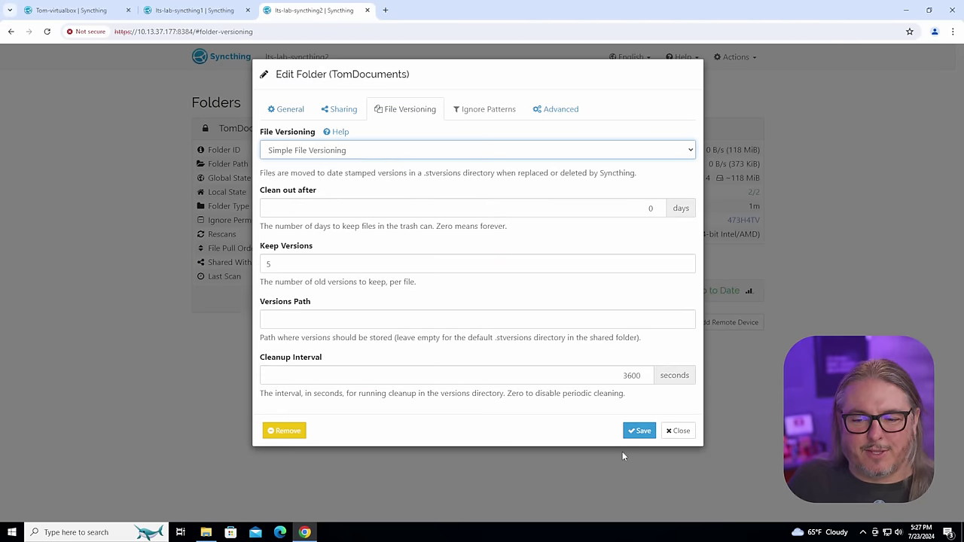
{"action": "left_click", "coordinate": [637, 432]}
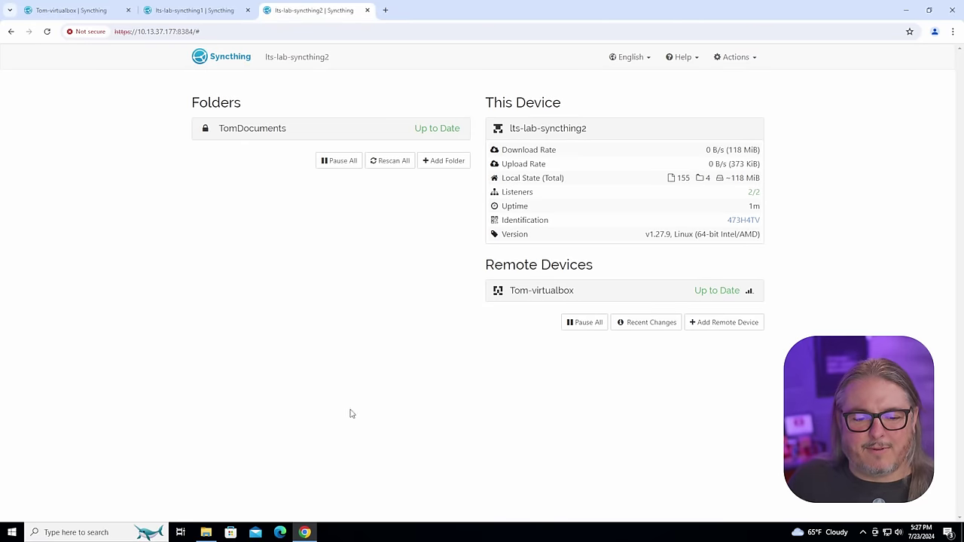
- Trim test3 down to its first line and save it
{"action": "left_click", "coordinate": [206, 533]}
{"action": "left_click", "coordinate": [263, 267]}
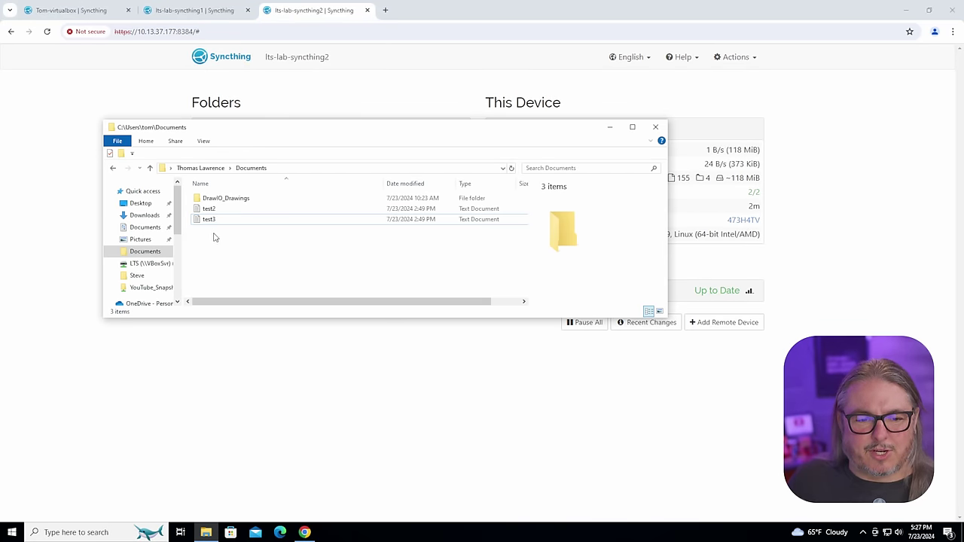
{"action": "left_click", "coordinate": [211, 220]}
{"action": "key", "text": "F2"}
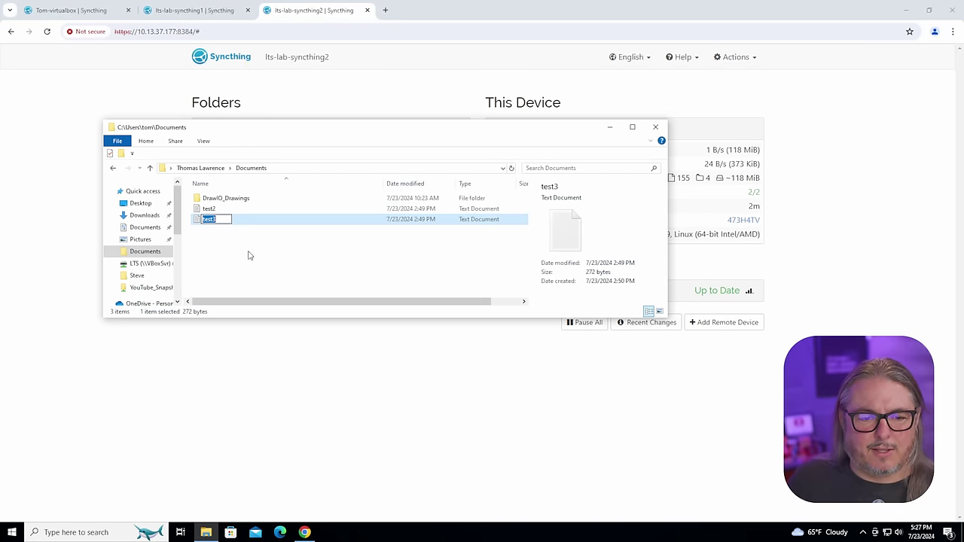
{"action": "key", "text": "Return"}
{"action": "key", "text": "Return"}
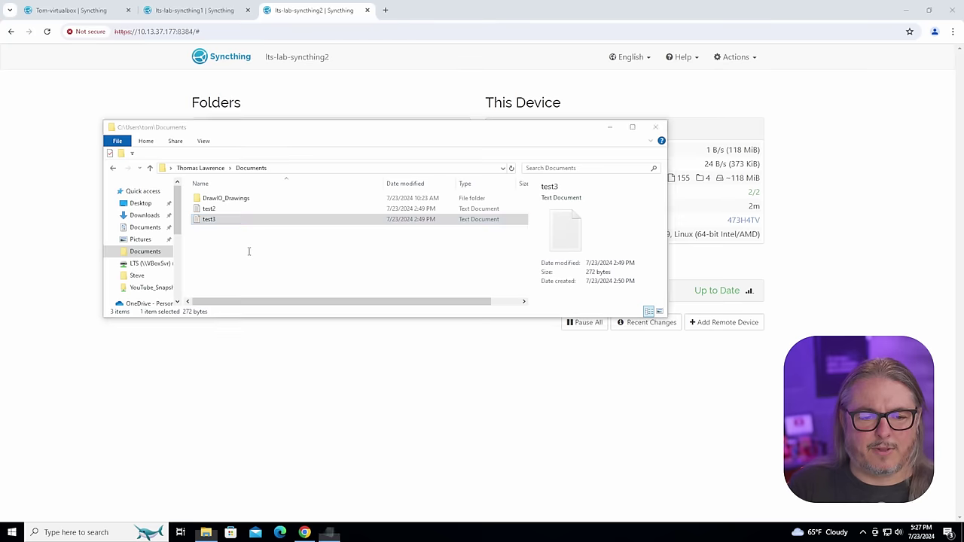
{"action": "key", "text": "Down"}
{"action": "key", "text": "shift+Down"}
{"action": "key", "text": "shift+Down"}
{"action": "key", "text": "shift+Down"}
{"action": "key", "text": "shift+Down"}
{"action": "key", "text": "shift+Down"}
{"action": "key", "text": "shift+Down"}
{"action": "key", "text": "shift+Down"}
{"action": "key", "text": "shift+Down"}
{"action": "key", "text": "shift+Down"}
{"action": "key", "text": "shift+Down"}
{"action": "key", "text": "shift+Down"}
{"action": "key", "text": "shift+Down"}
{"action": "key", "text": "shift+Down"}
{"action": "key", "text": "shift+Down"}
{"action": "key", "text": "shift+Down"}
{"action": "key", "text": "shift+Down"}
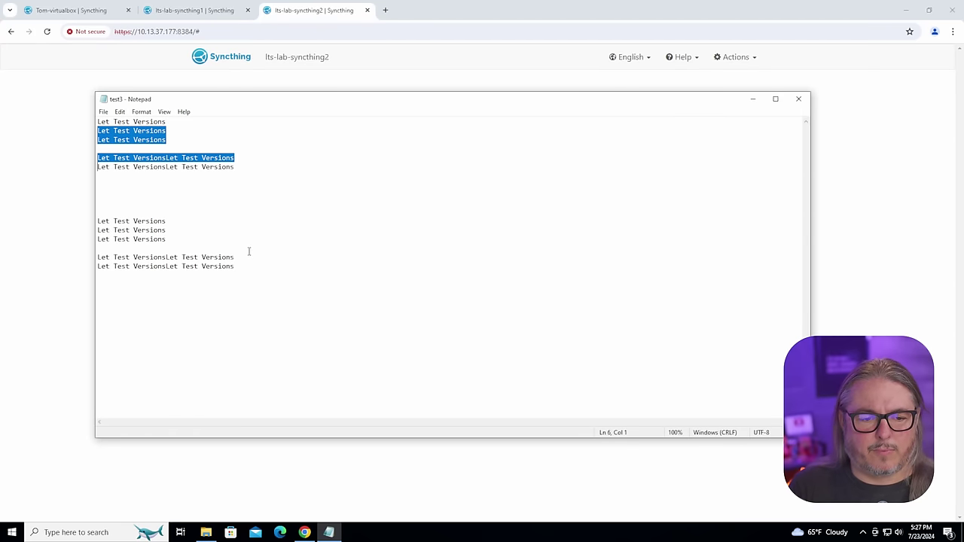
{"action": "key", "text": "Delete"}
{"action": "key", "text": "ctrl+s"}
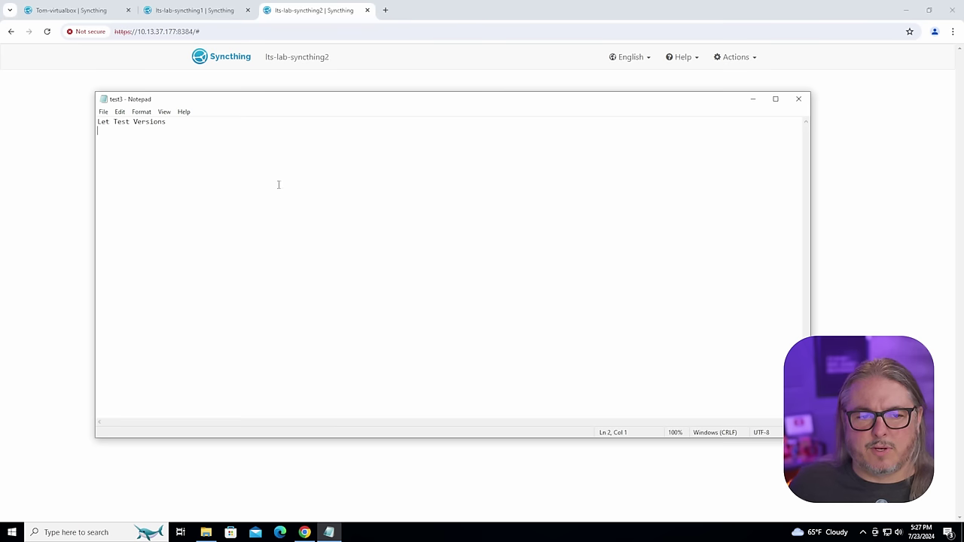
{"action": "left_click", "coordinate": [798, 99]}
- Delete test2's text from line 8 to the end and save it
{"action": "double_click", "coordinate": [248, 210]}
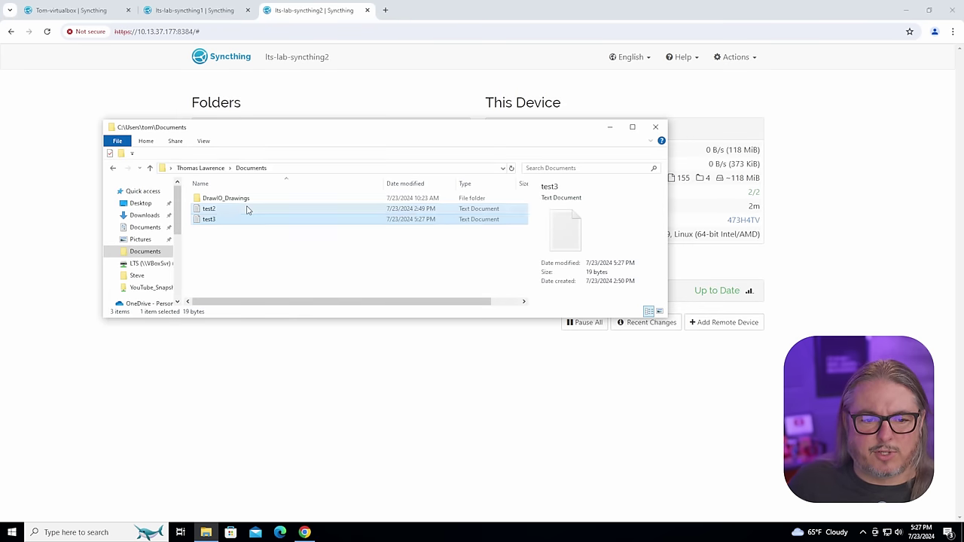
{"action": "left_click_drag", "start_coordinate": [247, 182], "coordinate": [256, 323]}
{"action": "key", "text": "Delete"}
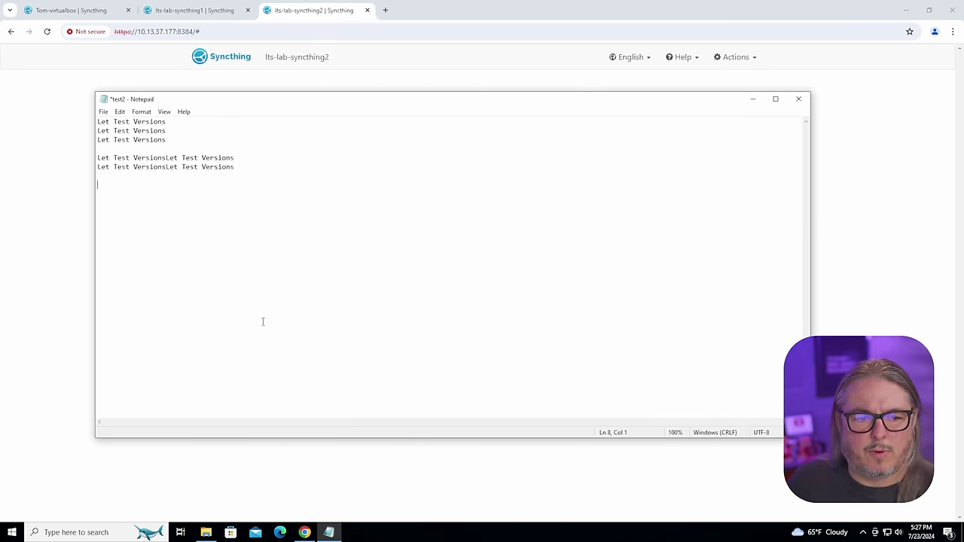
{"action": "left_click", "coordinate": [807, 100]}
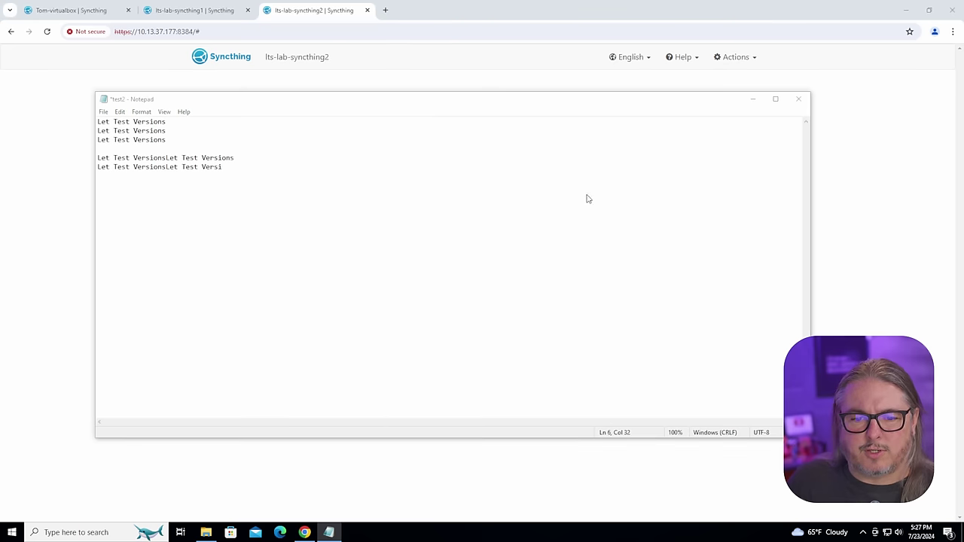
{"action": "left_click", "coordinate": [468, 274]}
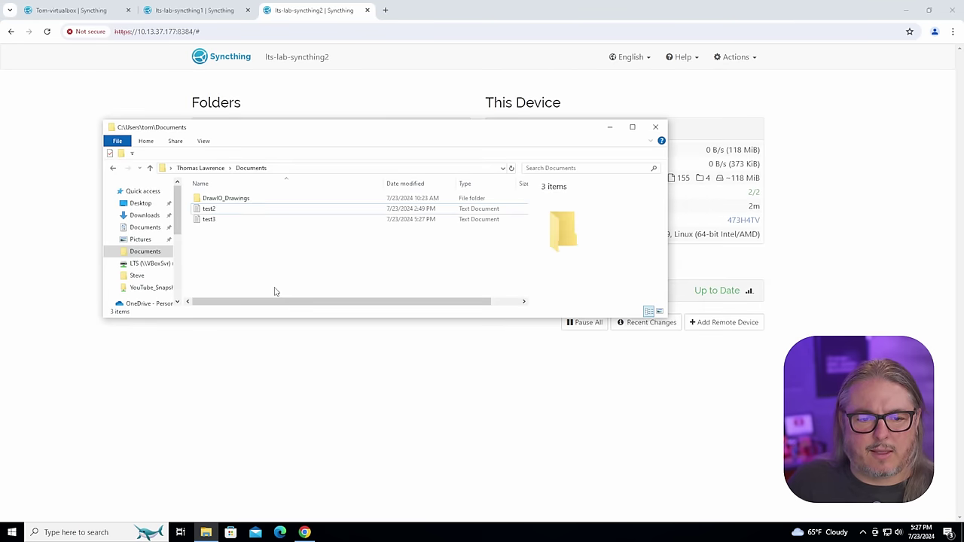
- Create a text file 'some More Data' containing 'ascascascasc' and save it
{"action": "right_click", "coordinate": [217, 263]}
{"action": "mouse_move", "coordinate": [287, 382]}
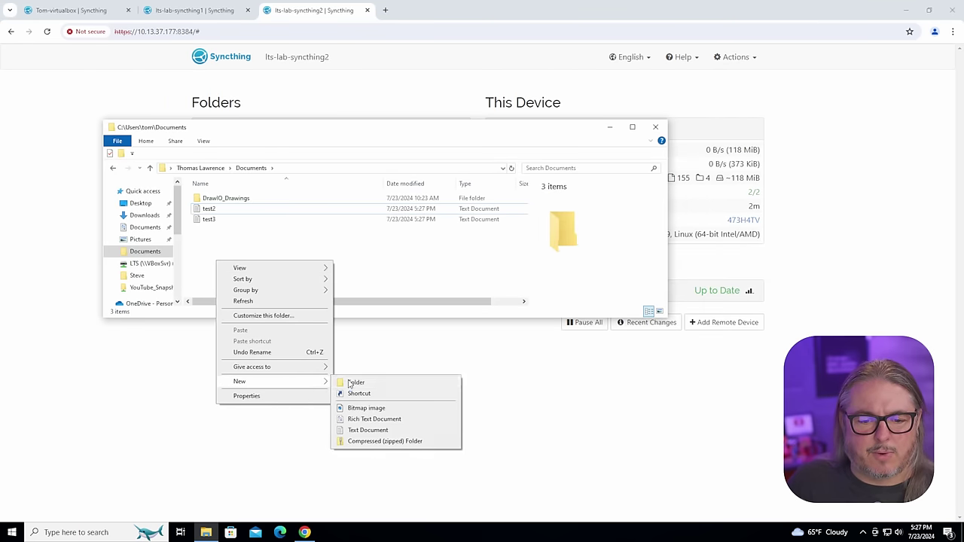
{"action": "left_click", "coordinate": [362, 430]}
{"action": "type", "text": "some More Data"}
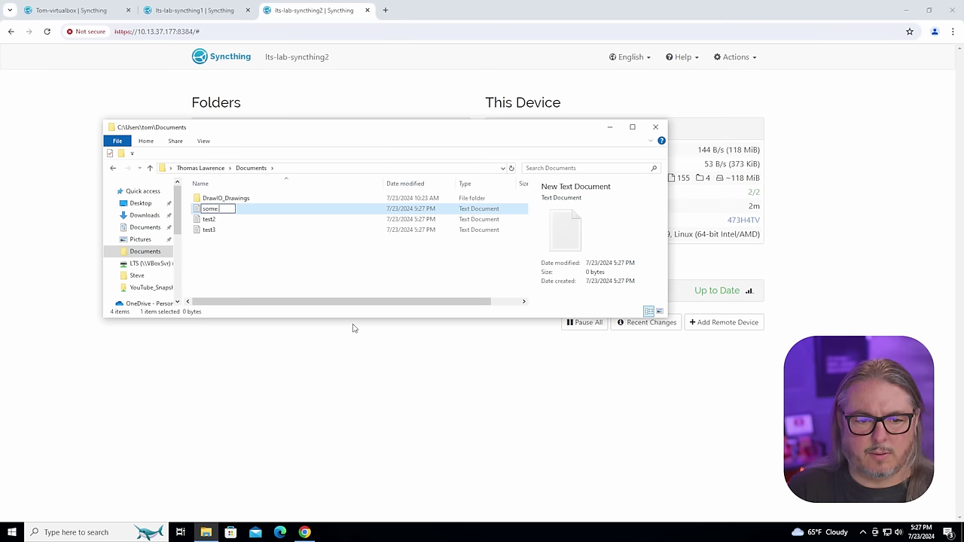
{"action": "key", "text": "Return"}
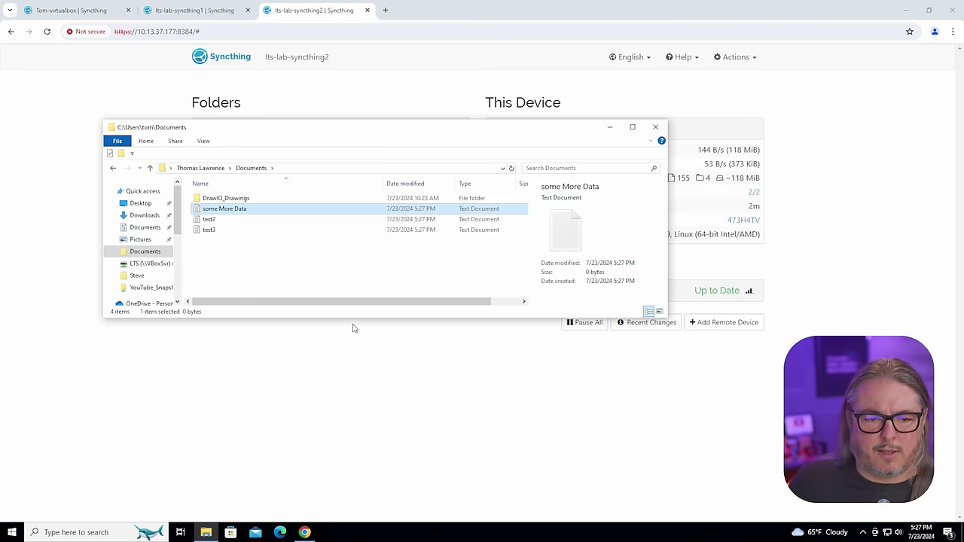
{"action": "double_click", "coordinate": [215, 209]}
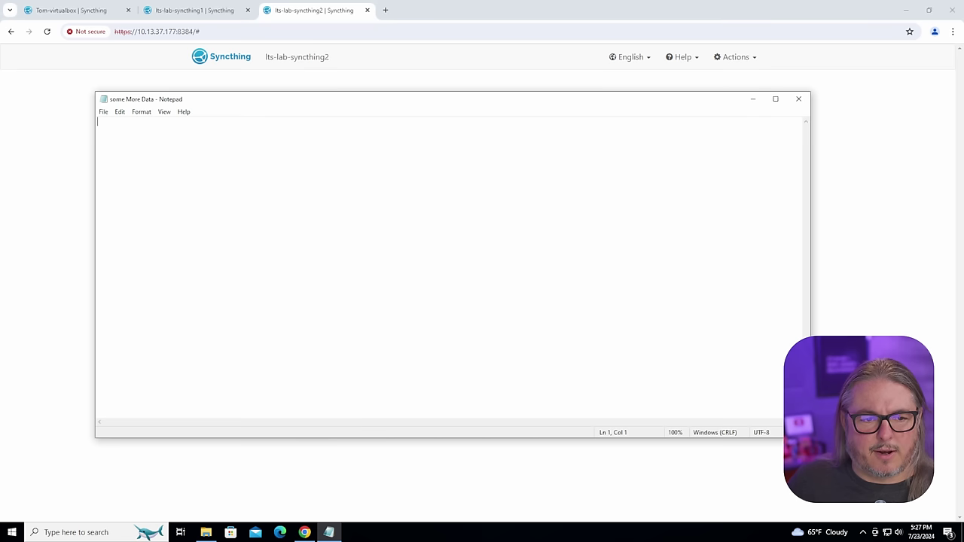
{"action": "type", "text": "ascascascasc"}
{"action": "left_click", "coordinate": [798, 98]}
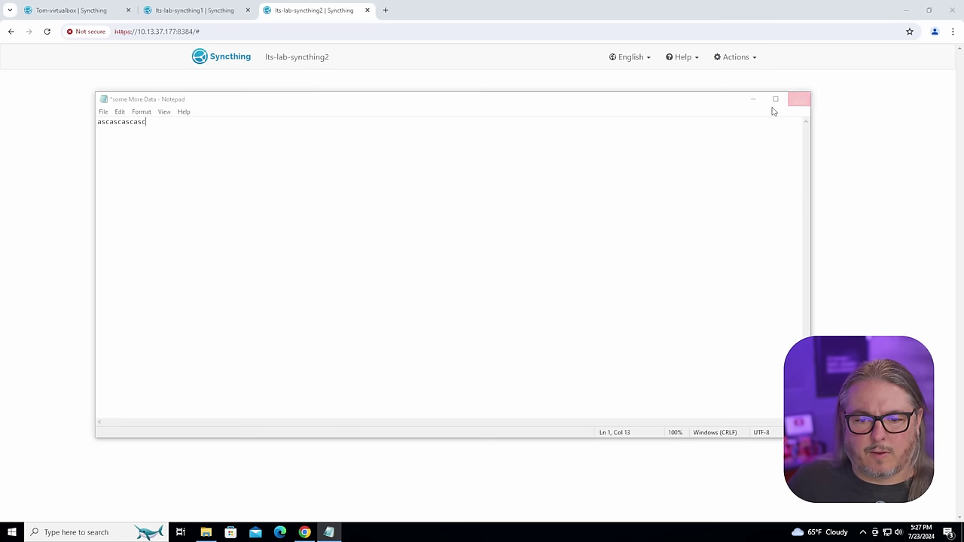
{"action": "left_click", "coordinate": [461, 276]}
- Delete the test3 file from Documents and return to the Syncthing dashboard
{"action": "left_click", "coordinate": [226, 271]}
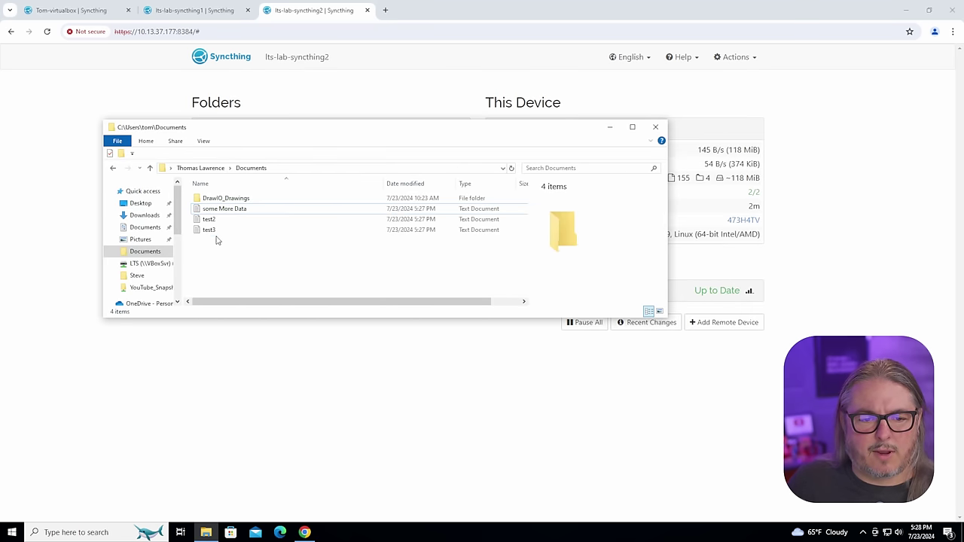
{"action": "left_click", "coordinate": [215, 232]}
{"action": "key", "text": "Delete"}
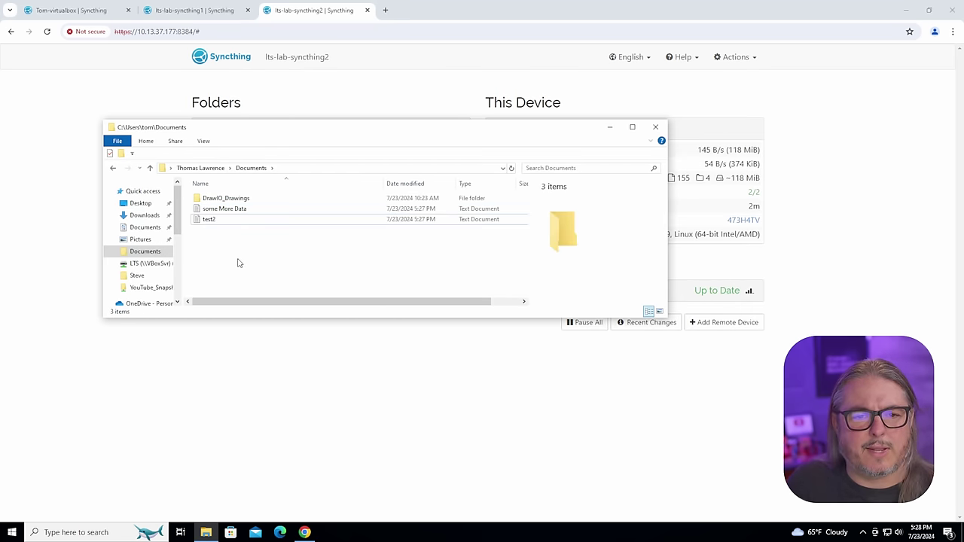
{"action": "left_click", "coordinate": [295, 14]}
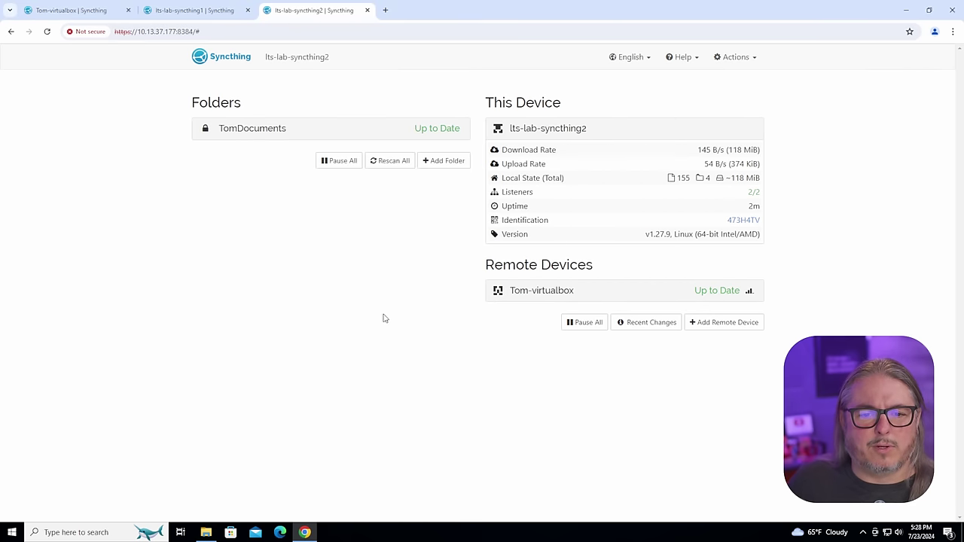
- Open TomDocuments' restorable versions and expand the K.syncthing-enc/70 and 5.syncthing-enc/GJ folders
{"action": "left_click", "coordinate": [301, 128]}
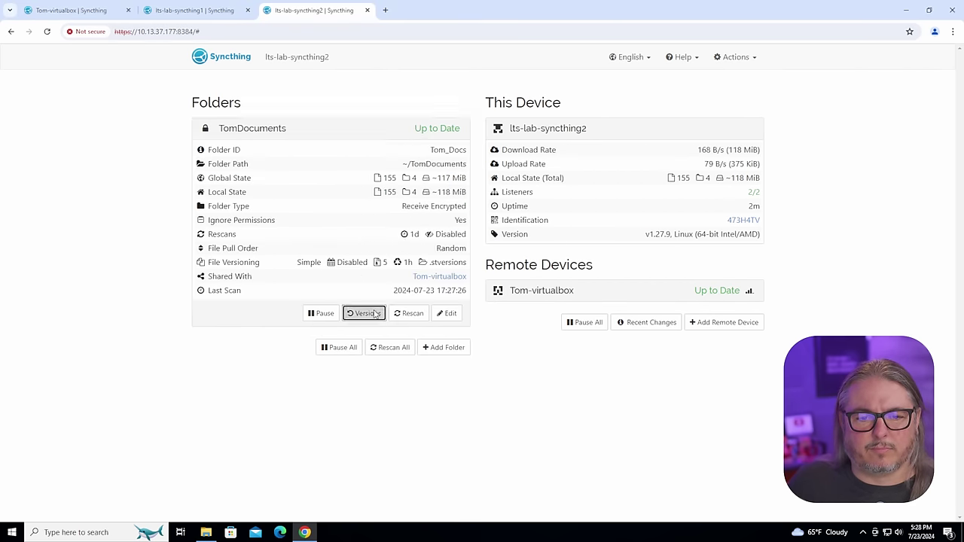
{"action": "left_click", "coordinate": [375, 312]}
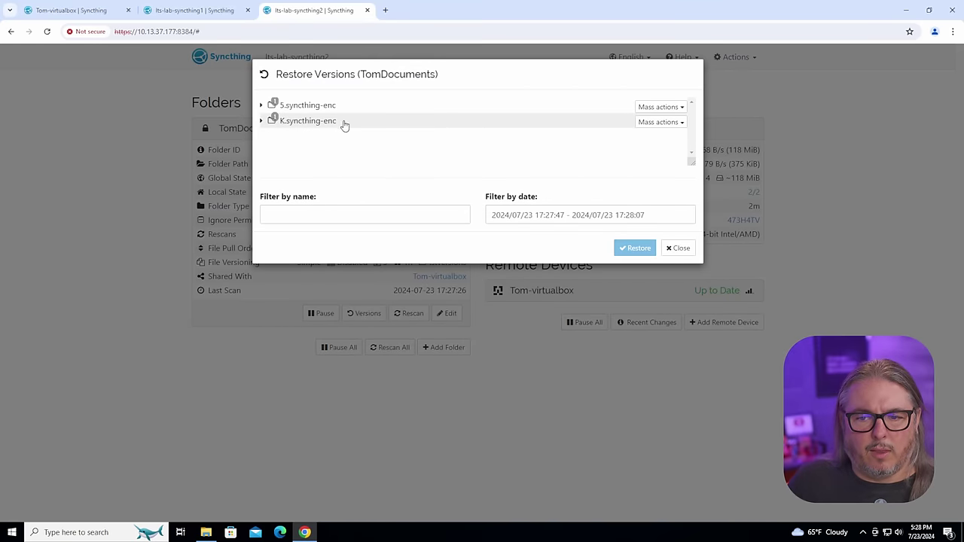
{"action": "left_click", "coordinate": [262, 121]}
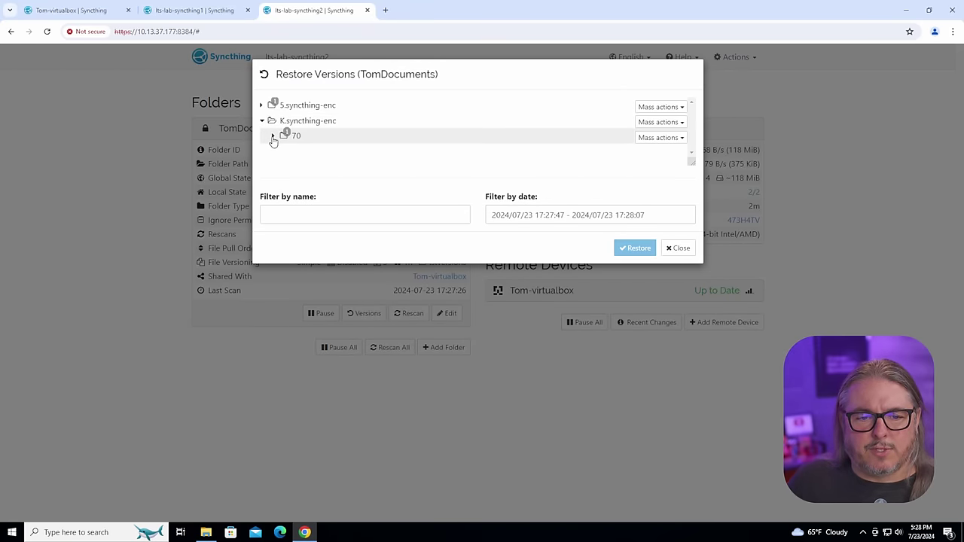
{"action": "left_click", "coordinate": [273, 136]}
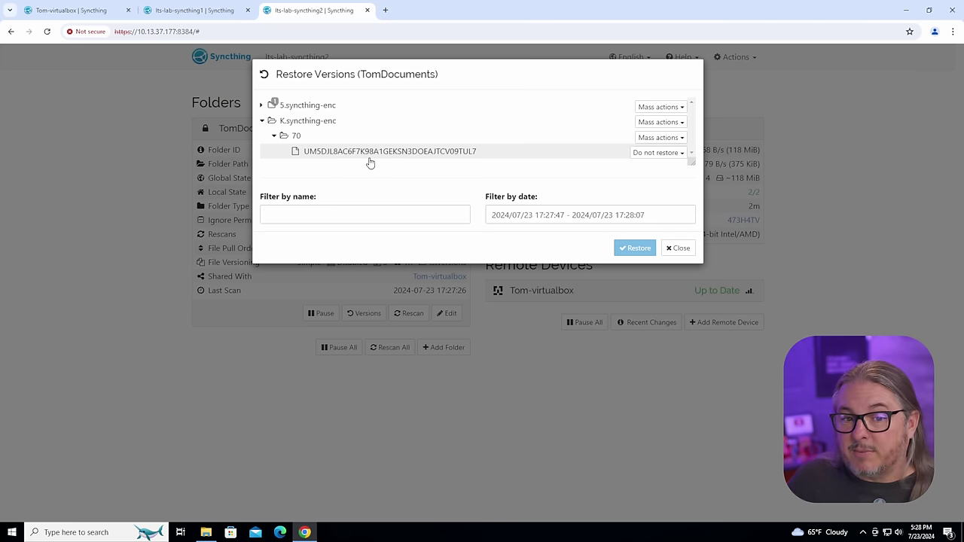
{"action": "left_click", "coordinate": [262, 106]}
{"action": "left_click", "coordinate": [274, 121]}
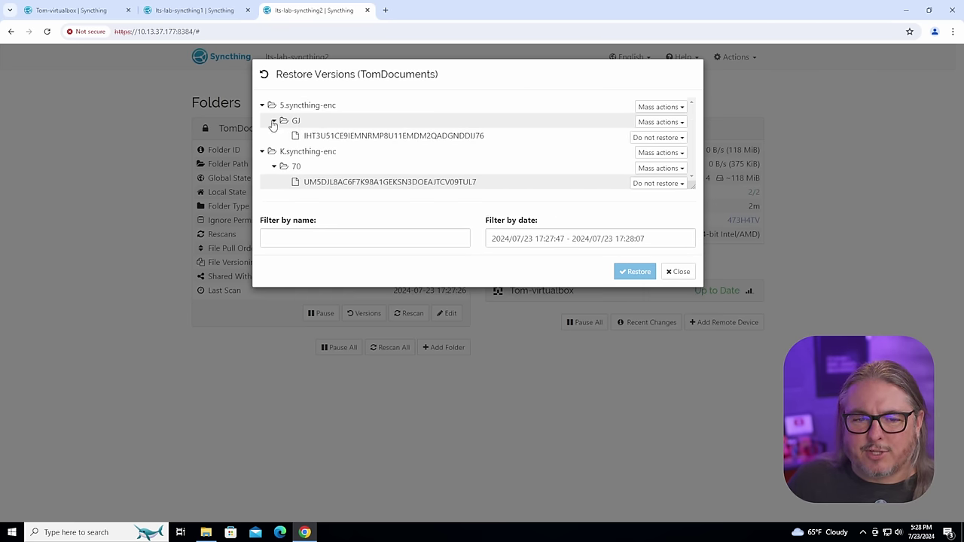
- Show the first file's dated saved versions and enlarge the list to display every row
{"action": "left_click", "coordinate": [682, 137]}
{"action": "scroll", "coordinate": [659, 170], "scroll_direction": "down", "scroll_amount": 1}
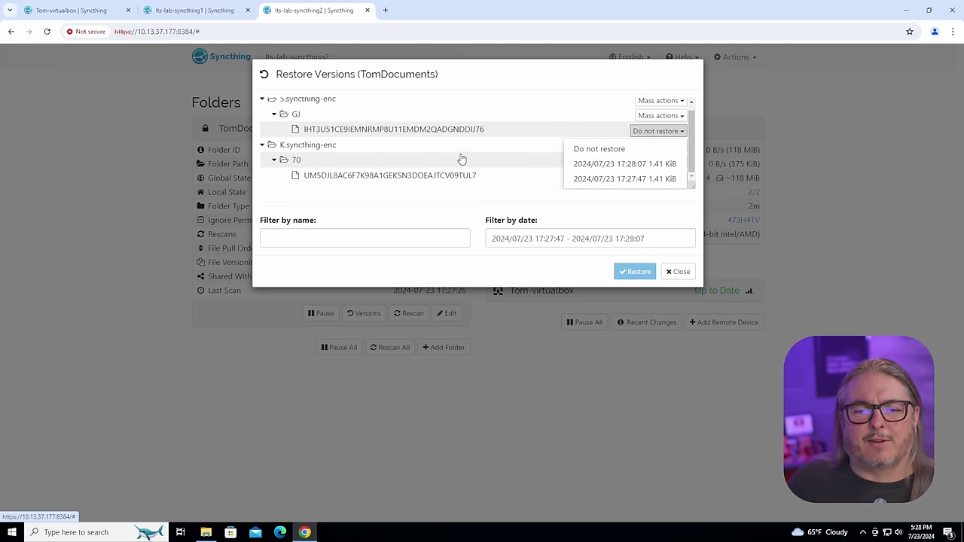
{"action": "scroll", "coordinate": [459, 158], "scroll_direction": "up", "scroll_amount": 1}
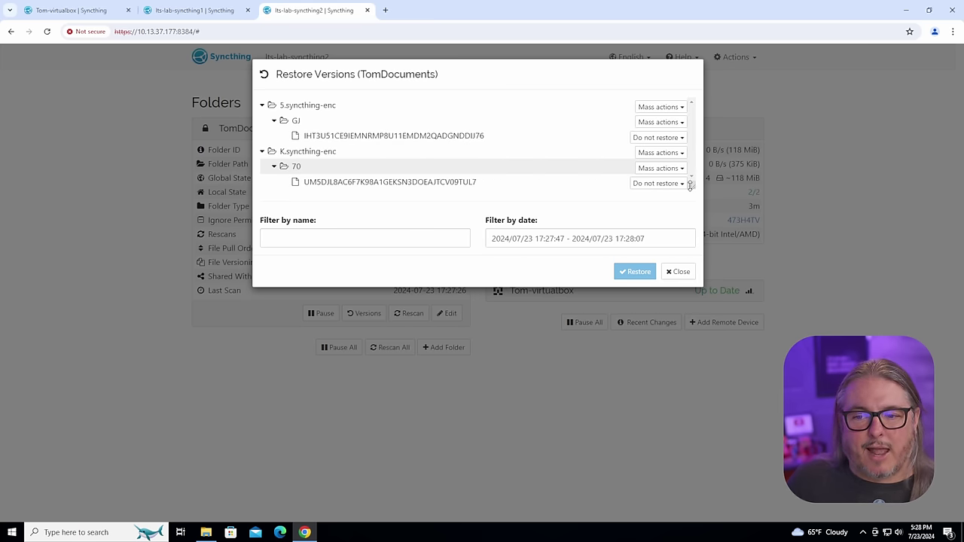
{"action": "left_click_drag", "start_coordinate": [690, 187], "coordinate": [691, 271]}
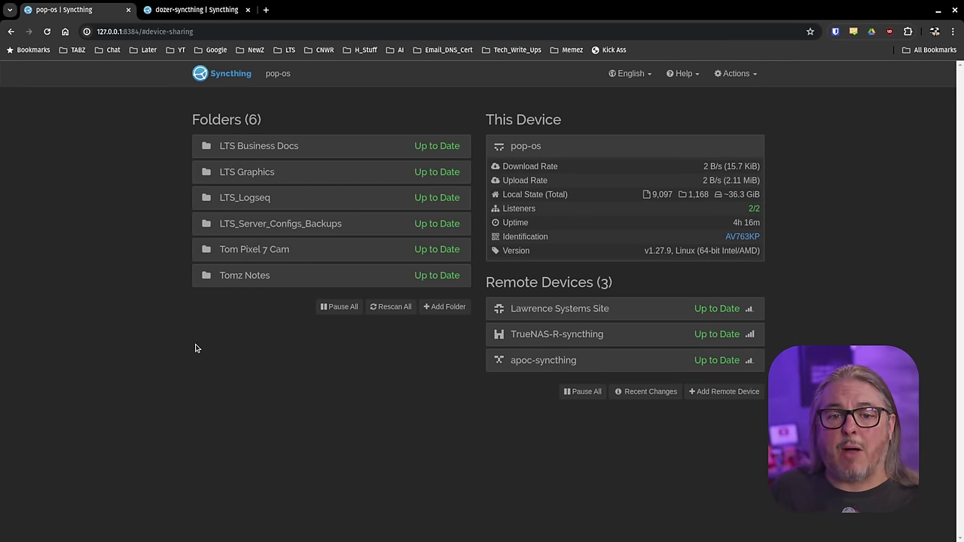
- Review LTS_Logseq's sharing, shared only with Lawrence Systems Site, then close without changes
{"action": "left_click", "coordinate": [308, 198]}
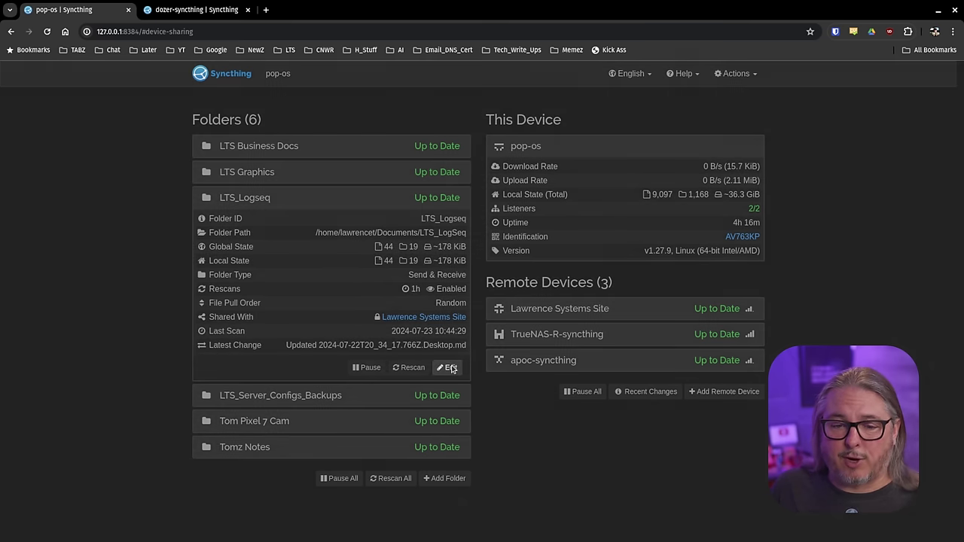
{"action": "left_click", "coordinate": [449, 367]}
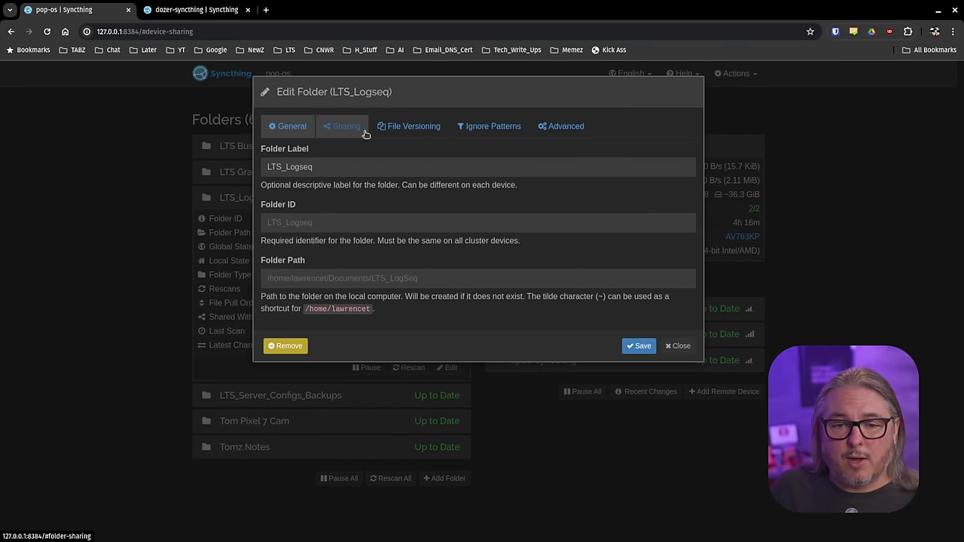
{"action": "left_click", "coordinate": [341, 128]}
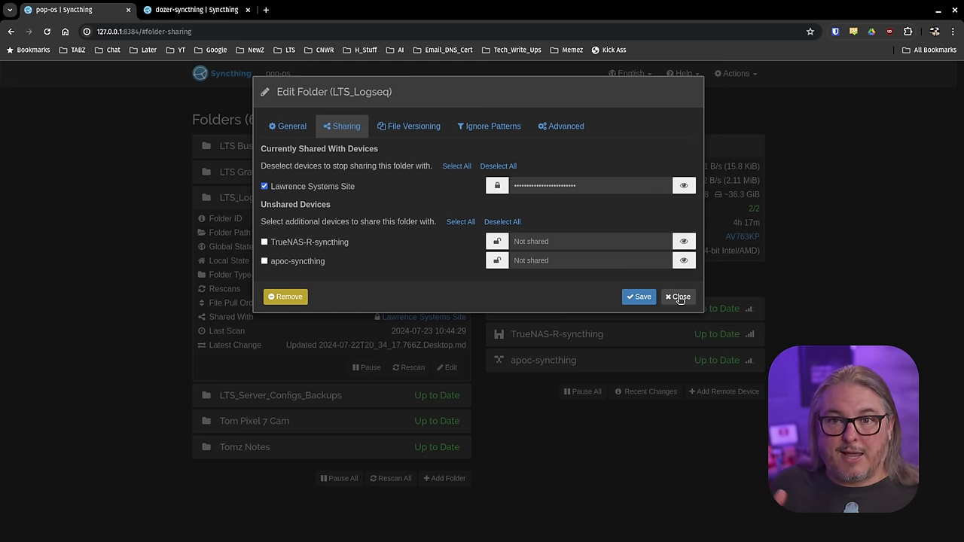
{"action": "left_click", "coordinate": [679, 297]}
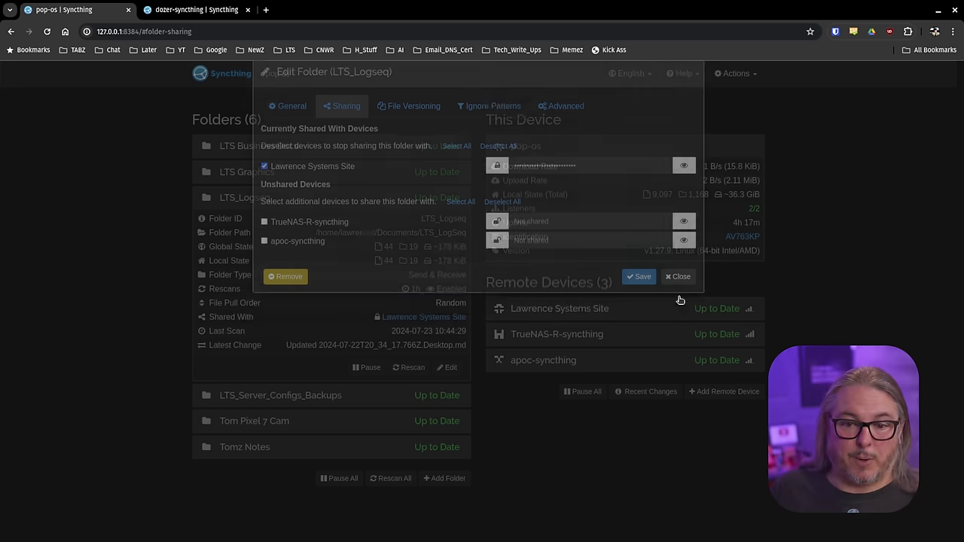
- Check the TrueNAS-R-syncthing and apoc-syncthing device details, then move to the dozer-syncthing dashboard
{"action": "left_click", "coordinate": [523, 339]}
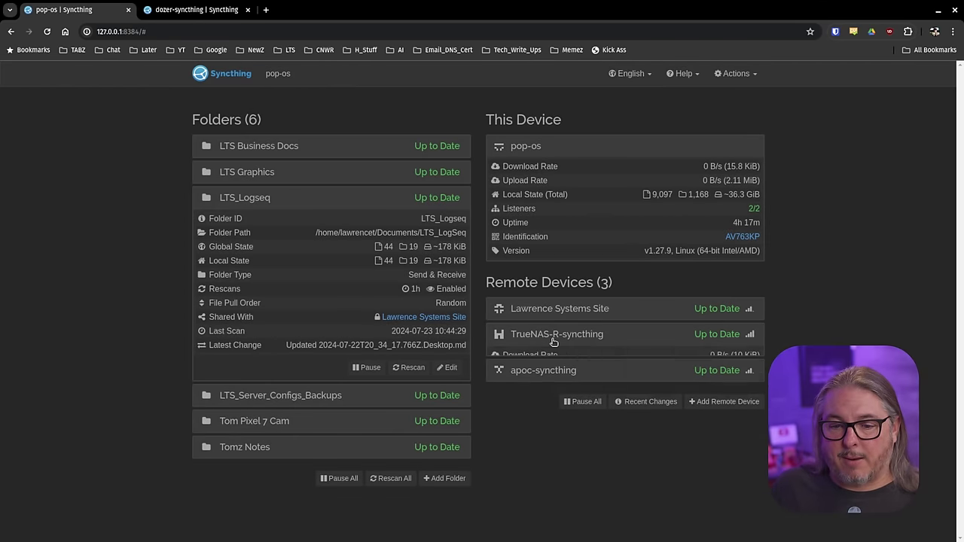
{"action": "scroll", "coordinate": [565, 340], "scroll_direction": "down", "scroll_amount": 1}
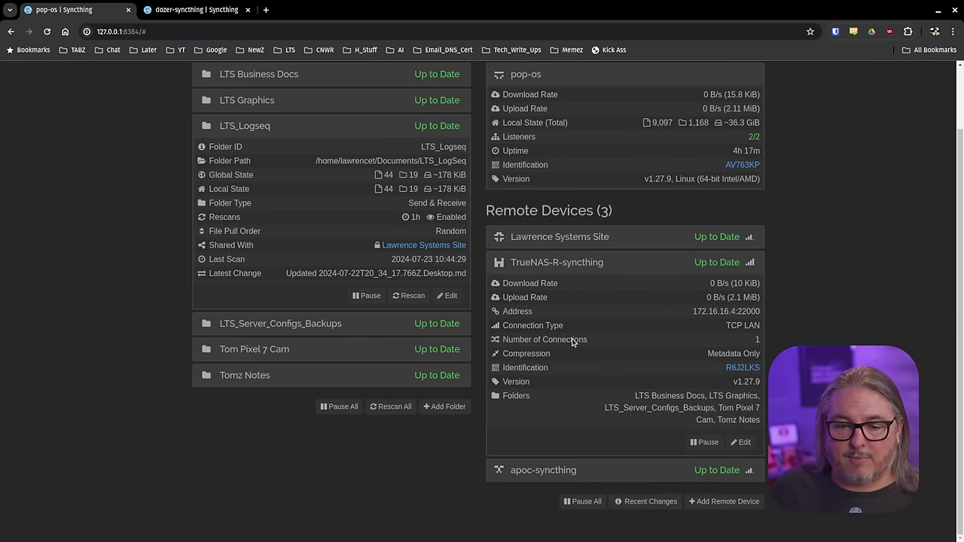
{"action": "left_click", "coordinate": [589, 261]}
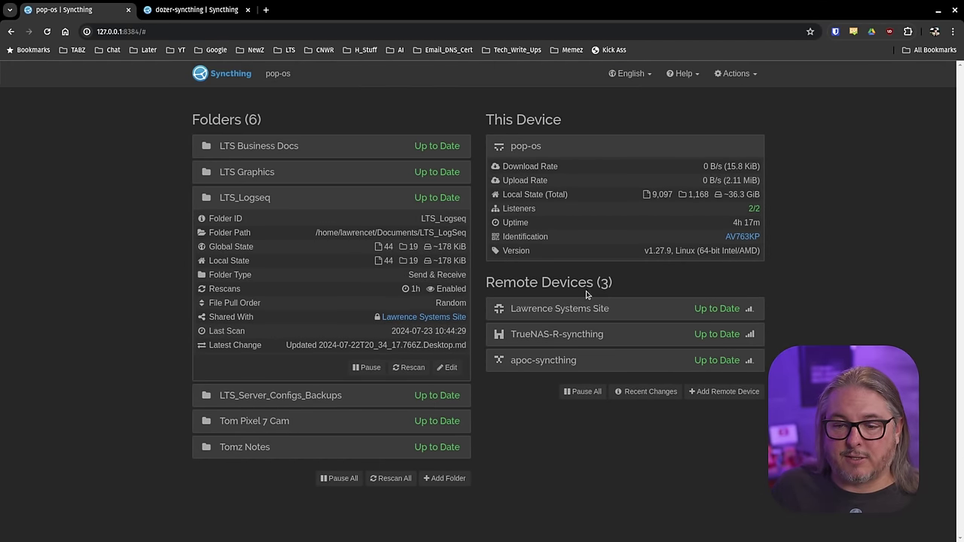
{"action": "left_click", "coordinate": [583, 358]}
{"action": "scroll", "coordinate": [580, 360], "scroll_direction": "down", "scroll_amount": 1}
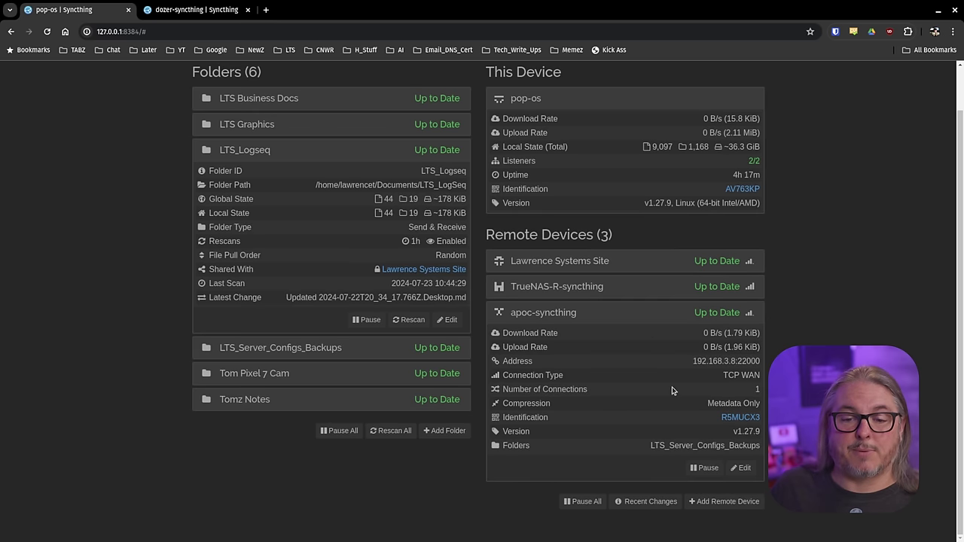
{"action": "left_click", "coordinate": [182, 17]}
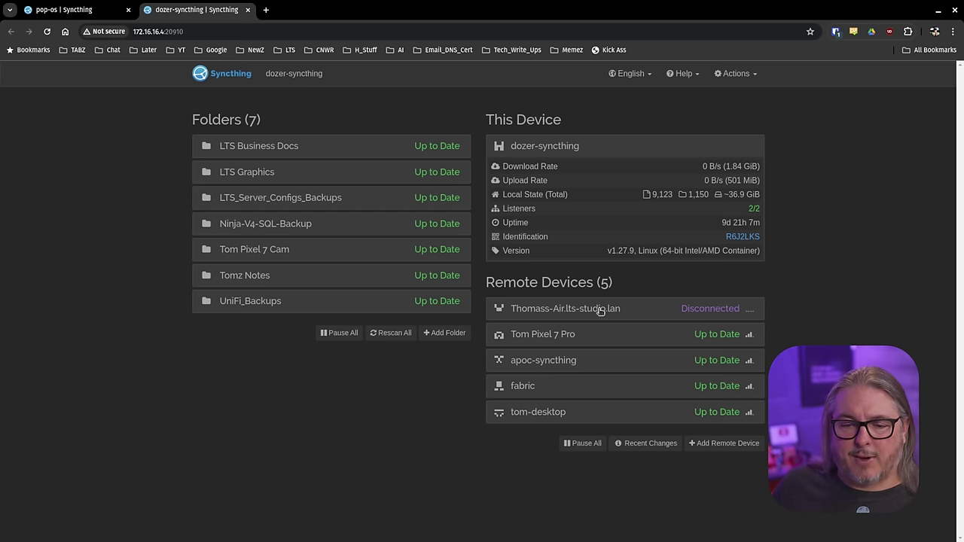
- Check the Thomass-Air.lts-studio.lan device and Tom Pixel 7 Cam's Trash Can versioning, then return to pop-os
{"action": "left_click", "coordinate": [574, 309]}
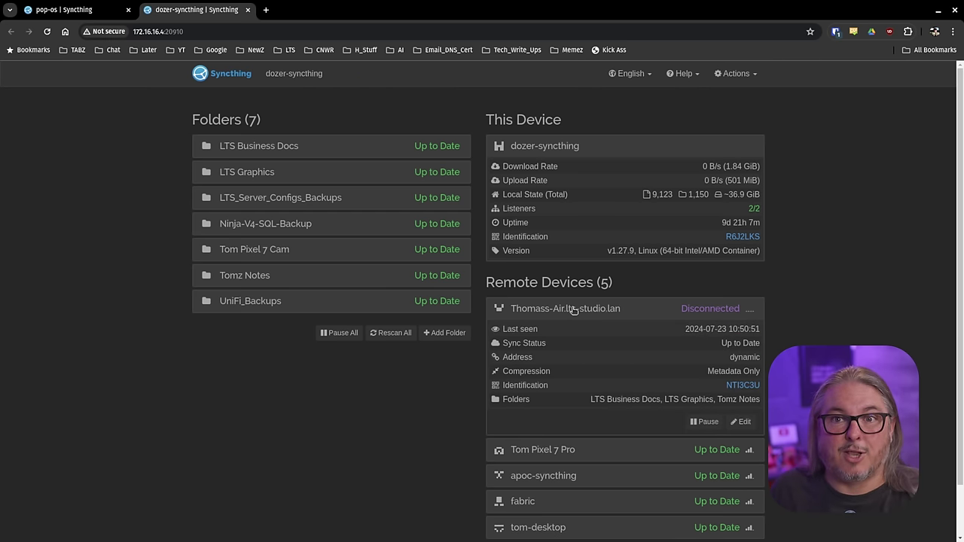
{"action": "left_click", "coordinate": [580, 310]}
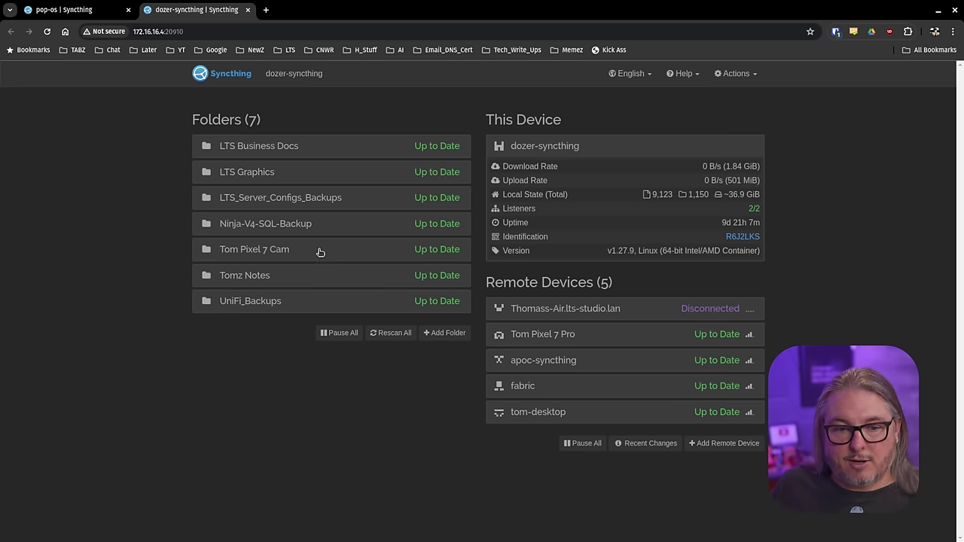
{"action": "left_click", "coordinate": [320, 252]}
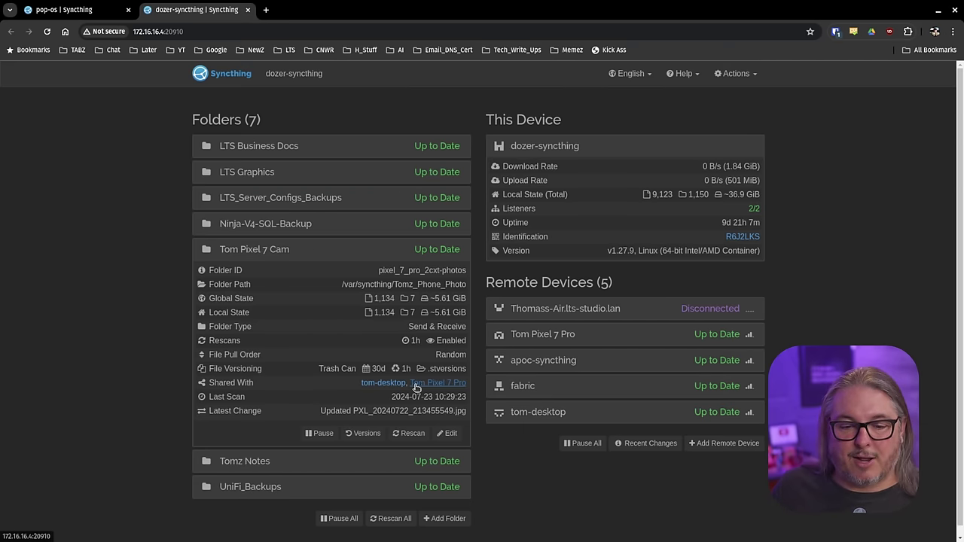
{"action": "key", "text": "ctrl+Page_Up"}
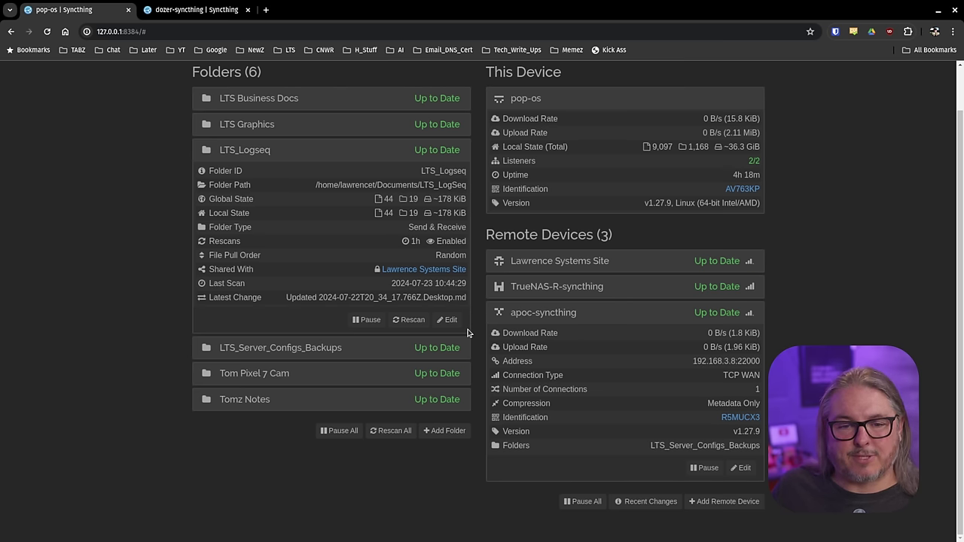